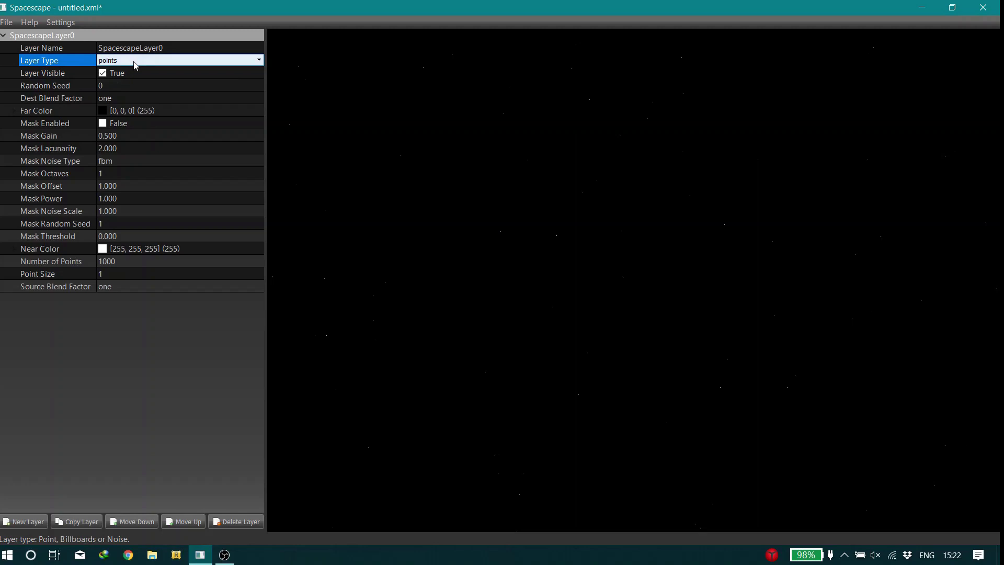
Keep the layer type as points and set the Point Size to 3.
{"action": "left_click", "coordinate": [135, 64]}
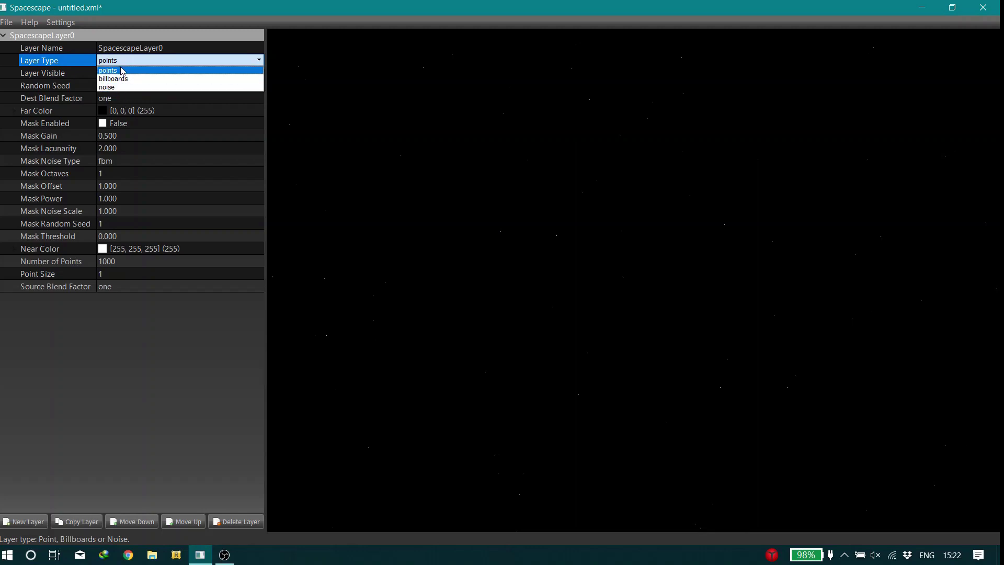
{"action": "left_click", "coordinate": [121, 71]}
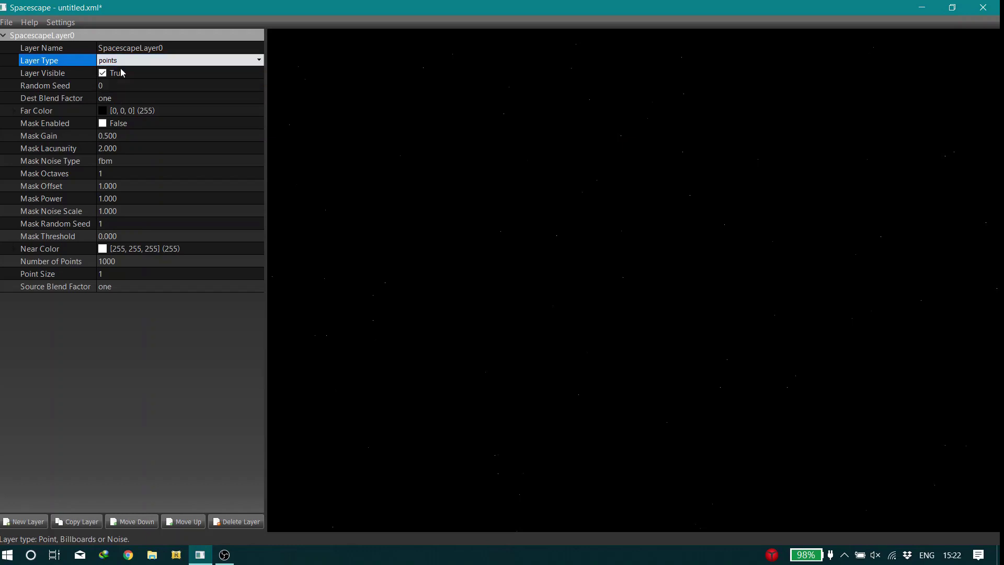
{"action": "left_click", "coordinate": [101, 274]}
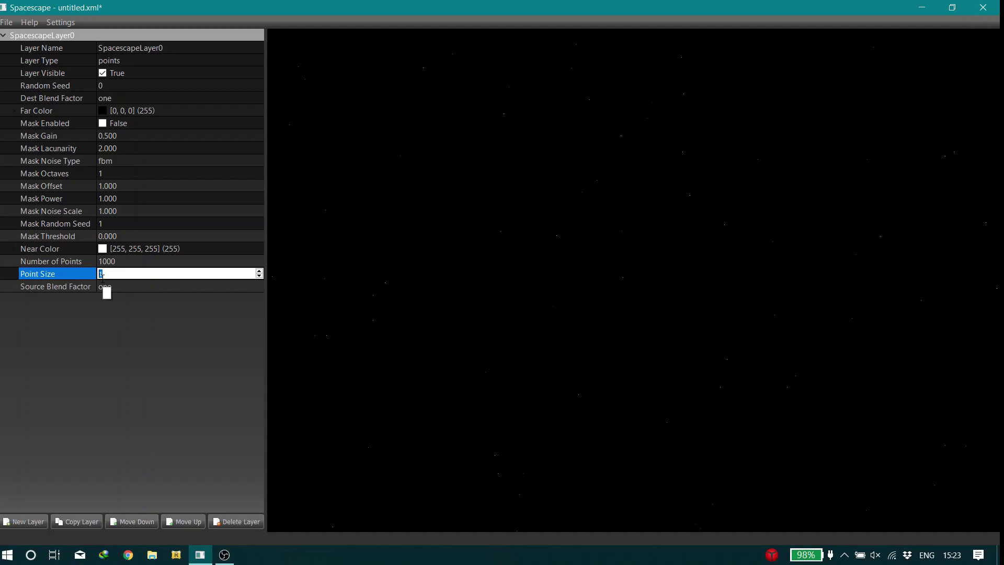
{"action": "type", "text": "3"}
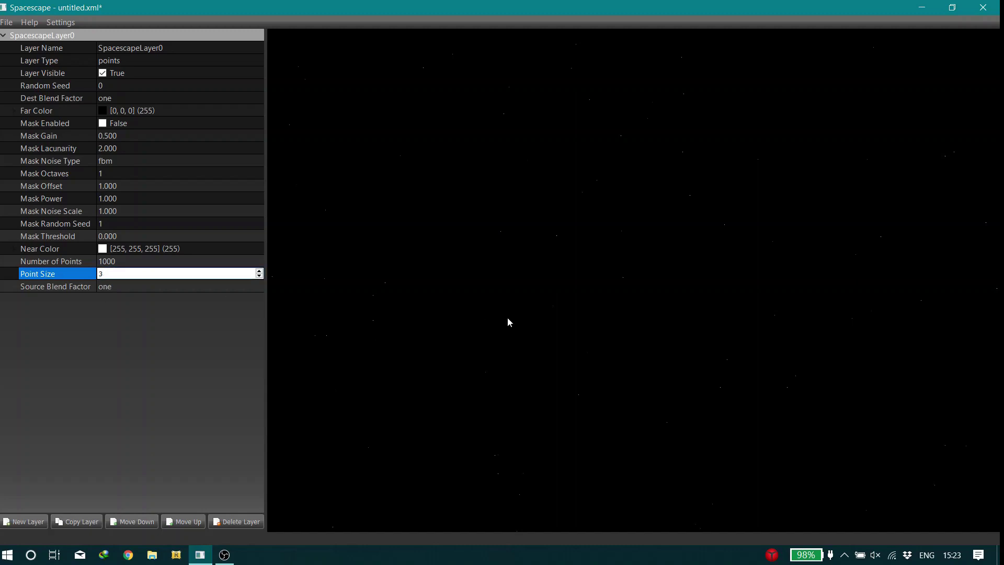
{"action": "left_click", "coordinate": [210, 310]}
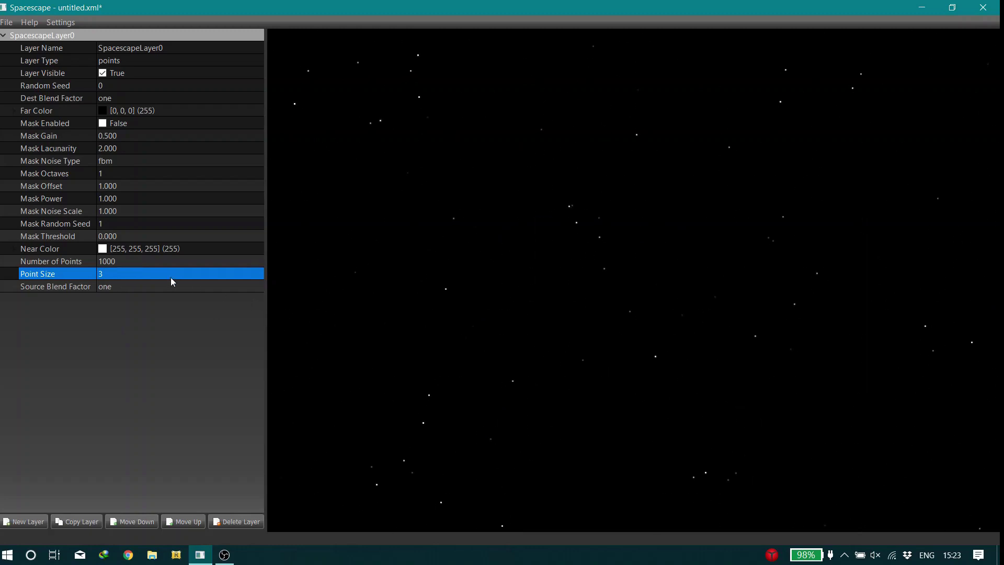
Set the points layer's Number of Points to 10000.
{"action": "left_click", "coordinate": [122, 260]}
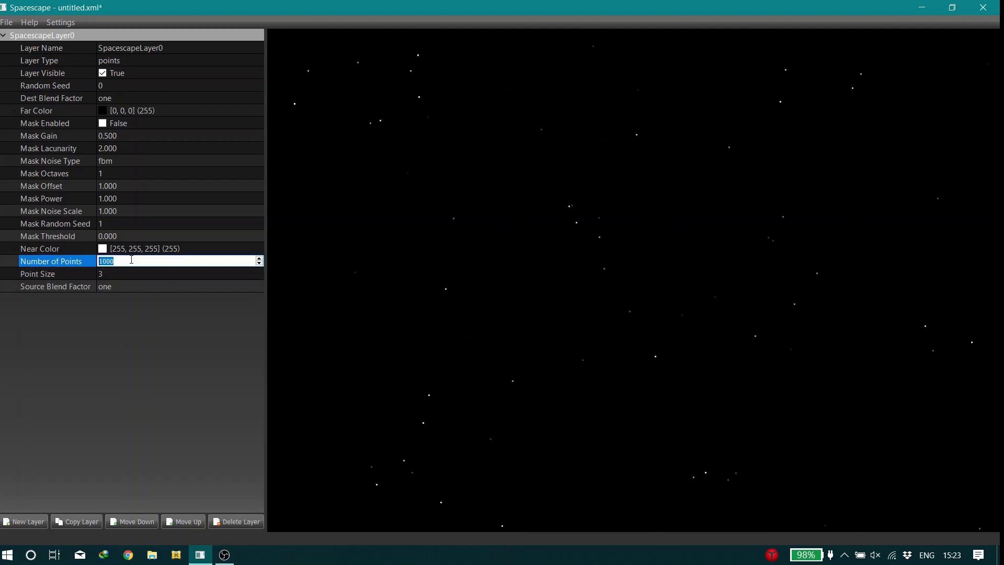
{"action": "left_click", "coordinate": [121, 260]}
{"action": "left_click_drag", "start_coordinate": [551, 245], "coordinate": [492, 290]}
{"action": "left_click_drag", "start_coordinate": [395, 195], "coordinate": [404, 243]}
{"action": "type", "text": "0"}
{"action": "key", "text": "Return"}
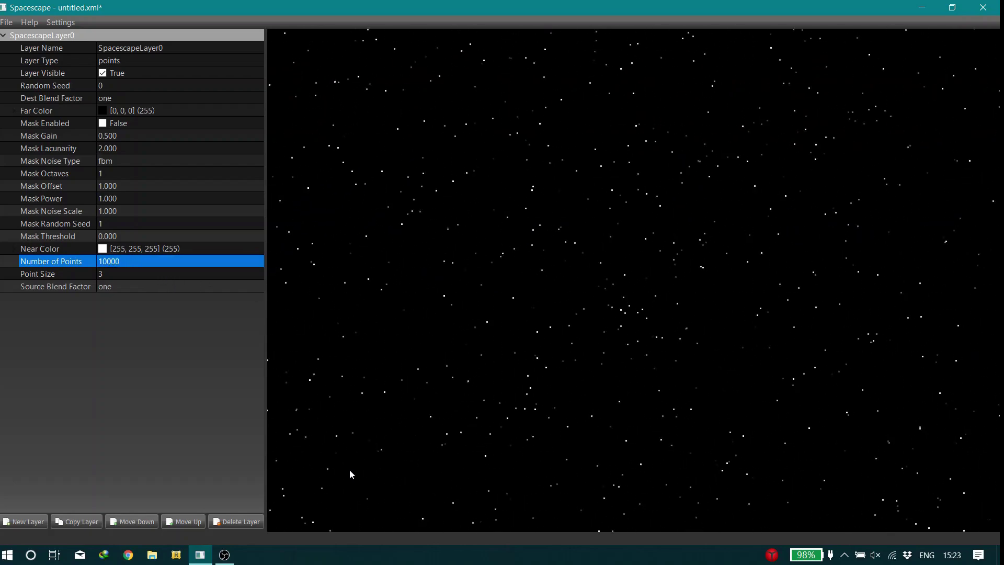
Change the points layer's Near Color to crimson, #cc0947.
{"action": "left_click", "coordinate": [131, 261]}
{"action": "left_click", "coordinate": [131, 252]}
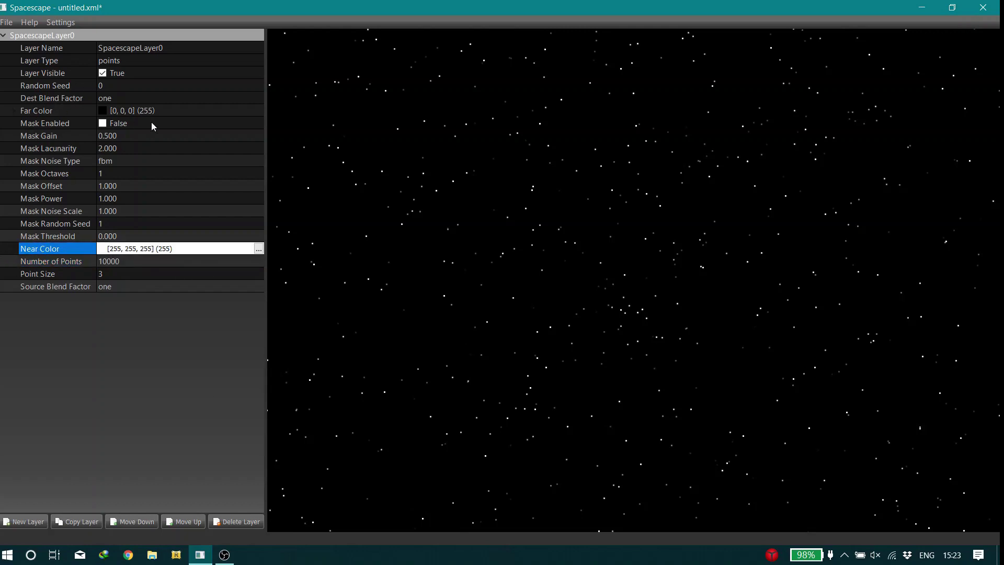
{"action": "left_click", "coordinate": [130, 112]}
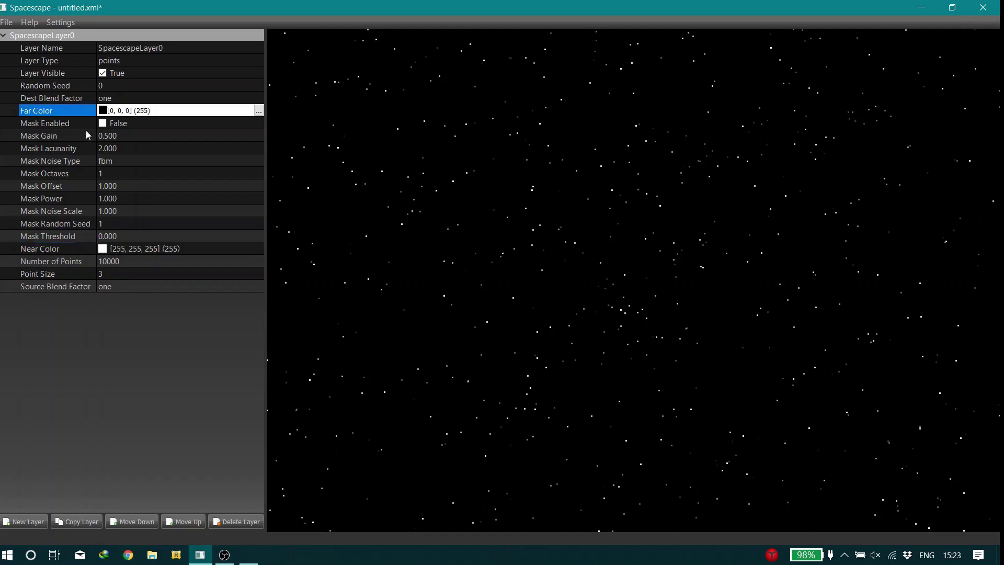
{"action": "left_click", "coordinate": [127, 250]}
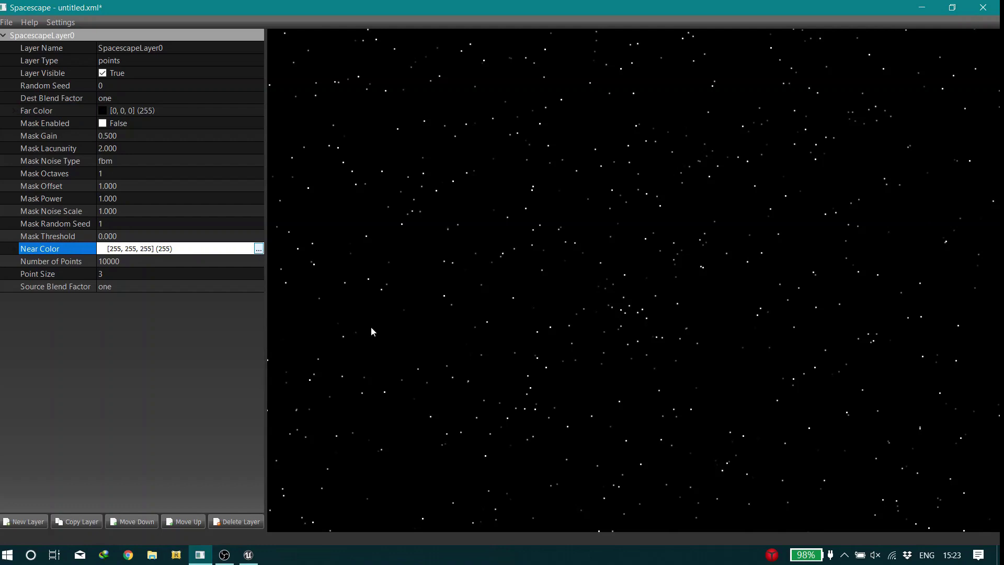
{"action": "left_click_drag", "start_coordinate": [507, 235], "coordinate": [490, 182]}
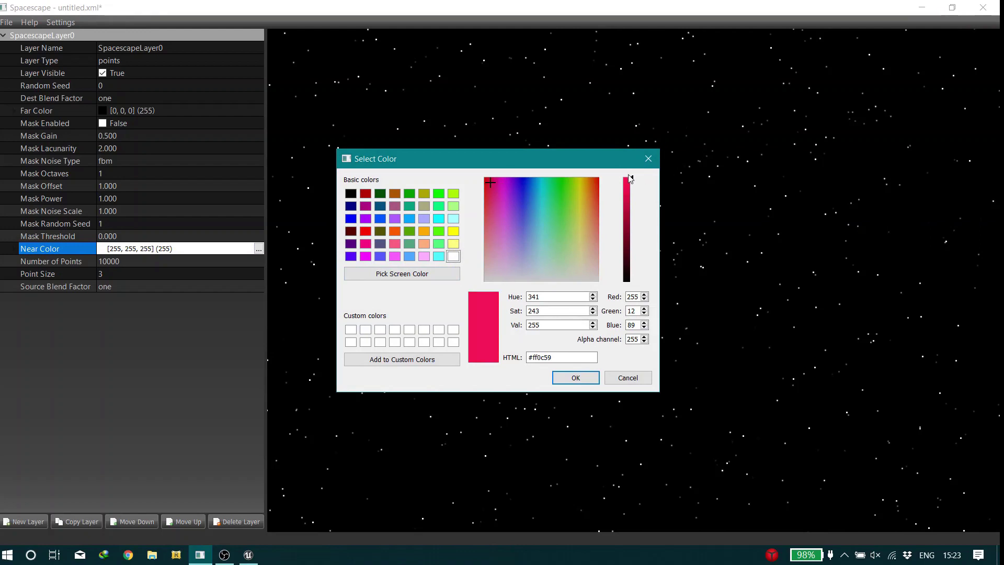
{"action": "left_click", "coordinate": [627, 192]}
{"action": "left_click_drag", "start_coordinate": [627, 191], "coordinate": [626, 199]}
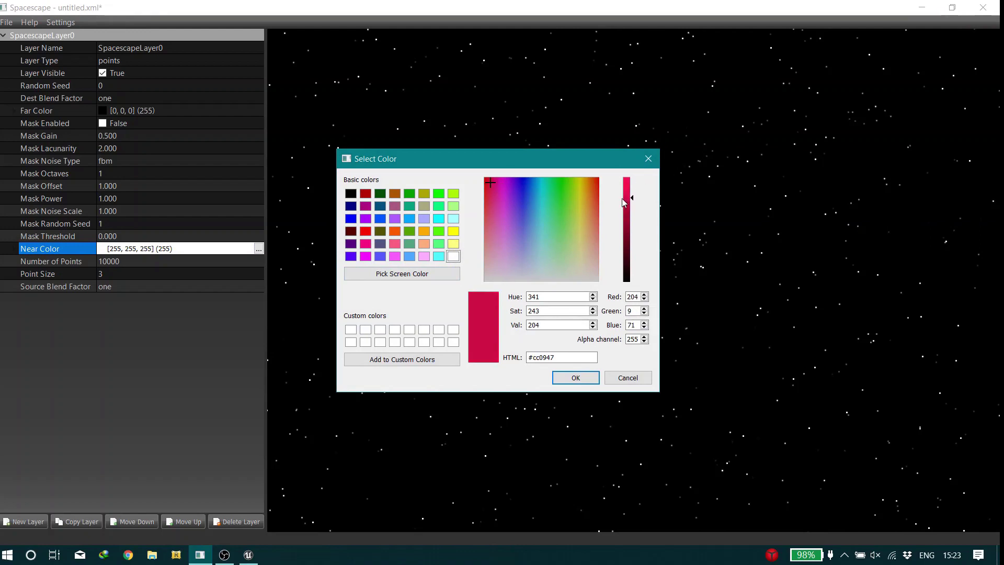
{"action": "left_click", "coordinate": [578, 381]}
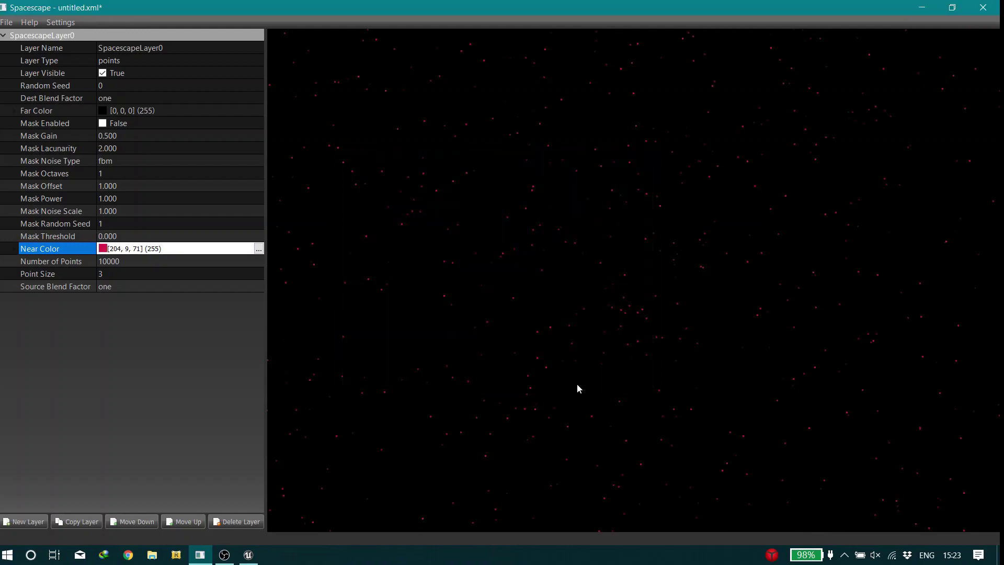
Set the points layer's Near Color to a darker magenta red, #b4105a.
{"action": "left_click", "coordinate": [259, 249]}
{"action": "left_click_drag", "start_coordinate": [497, 185], "coordinate": [493, 187]}
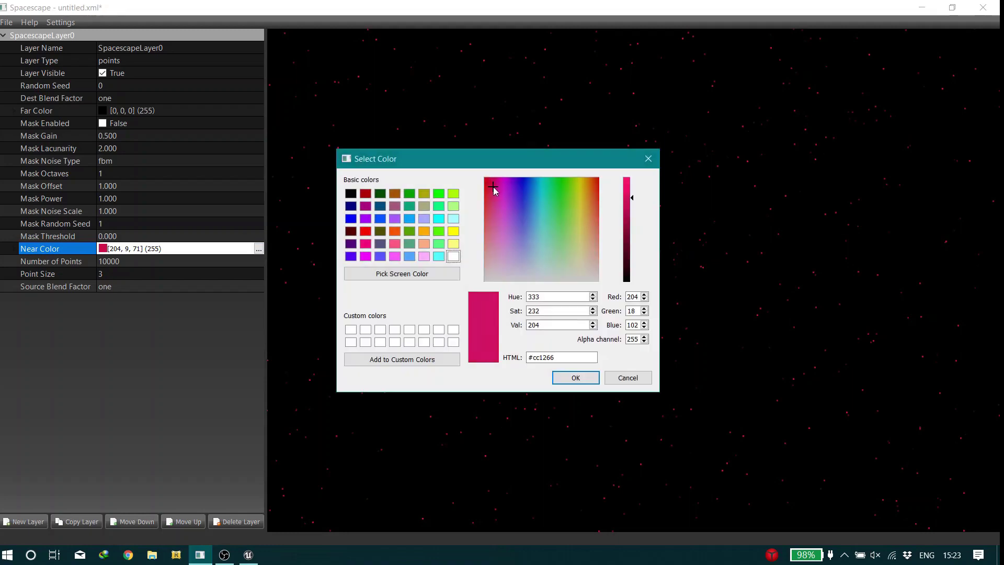
{"action": "left_click", "coordinate": [628, 200]}
{"action": "left_click_drag", "start_coordinate": [630, 209], "coordinate": [629, 217]}
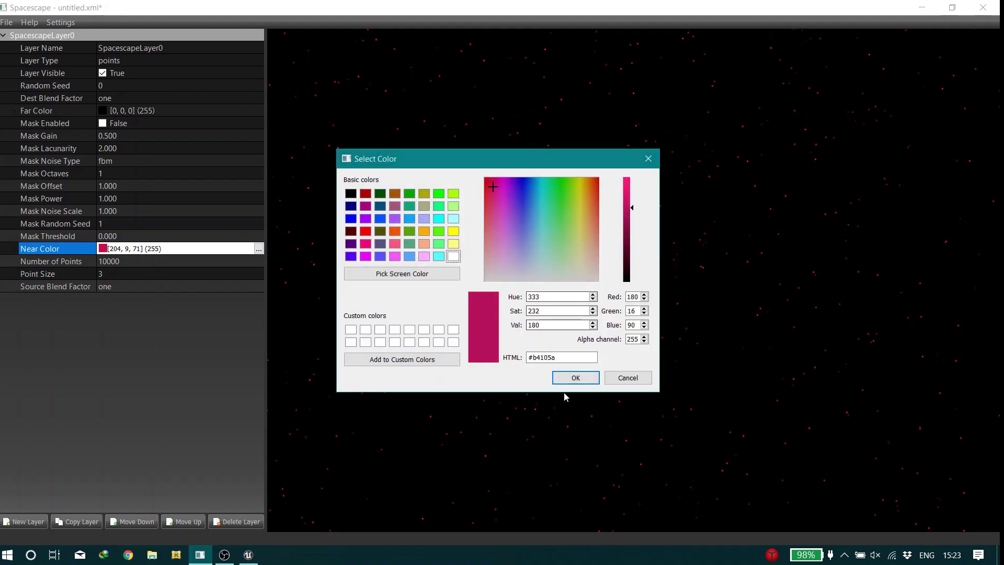
{"action": "left_click", "coordinate": [575, 378]}
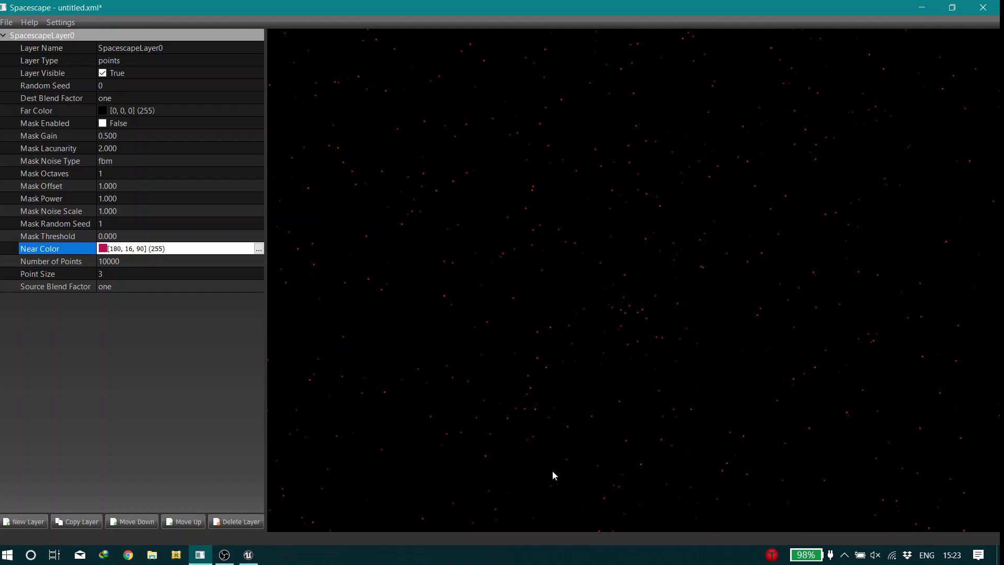
Enable the noise mask on the points layer.
{"action": "left_click_drag", "start_coordinate": [489, 371], "coordinate": [588, 441]}
{"action": "left_click", "coordinate": [104, 124]}
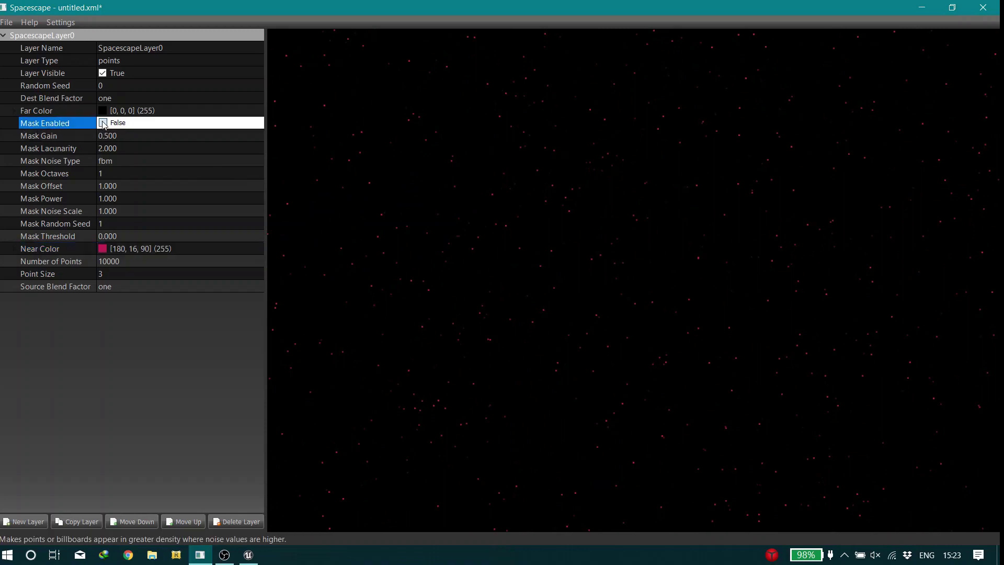
{"action": "left_click", "coordinate": [103, 122]}
Set the points layer's Mask Power to 0.25 and inspect the star distribution.
{"action": "left_click", "coordinate": [113, 198]}
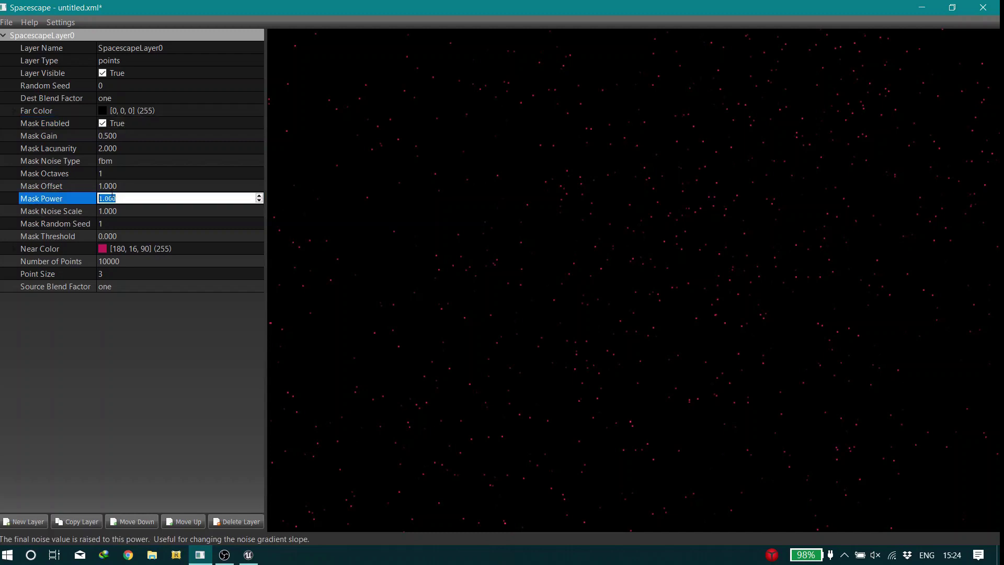
{"action": "left_click_drag", "start_coordinate": [462, 290], "coordinate": [525, 278]}
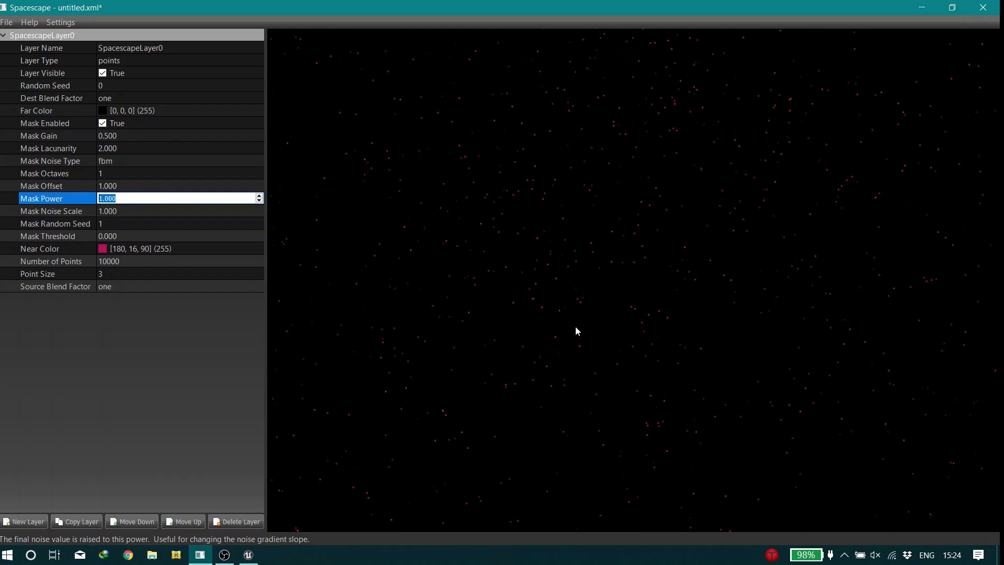
{"action": "left_click_drag", "start_coordinate": [443, 362], "coordinate": [458, 315]}
{"action": "type", "text": ".25"}
{"action": "key", "text": "Return"}
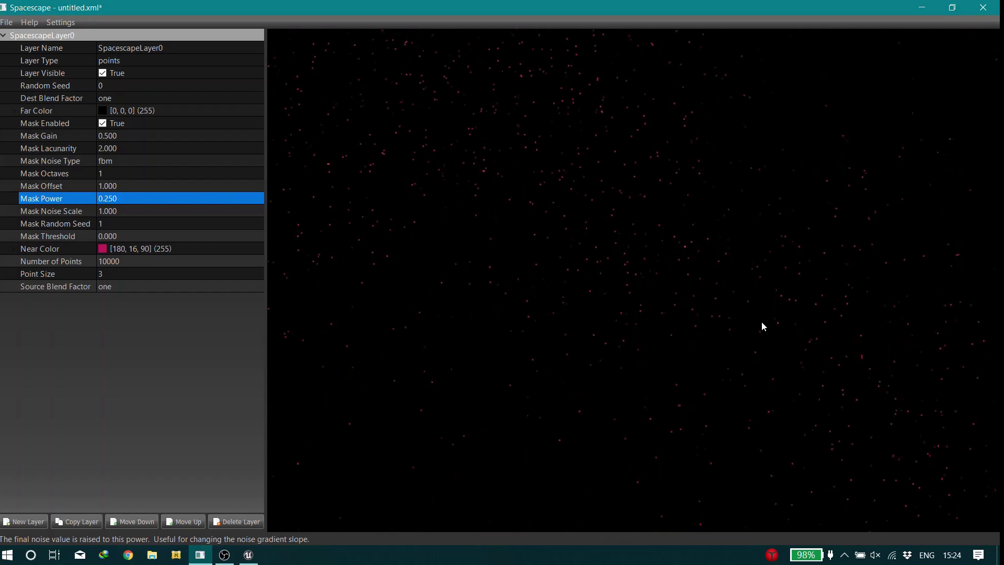
{"action": "left_click_drag", "start_coordinate": [762, 323], "coordinate": [629, 246]}
Set the points layer's Mask Power to 0.23 and look around the star field to check the distribution.
{"action": "left_click", "coordinate": [109, 198]}
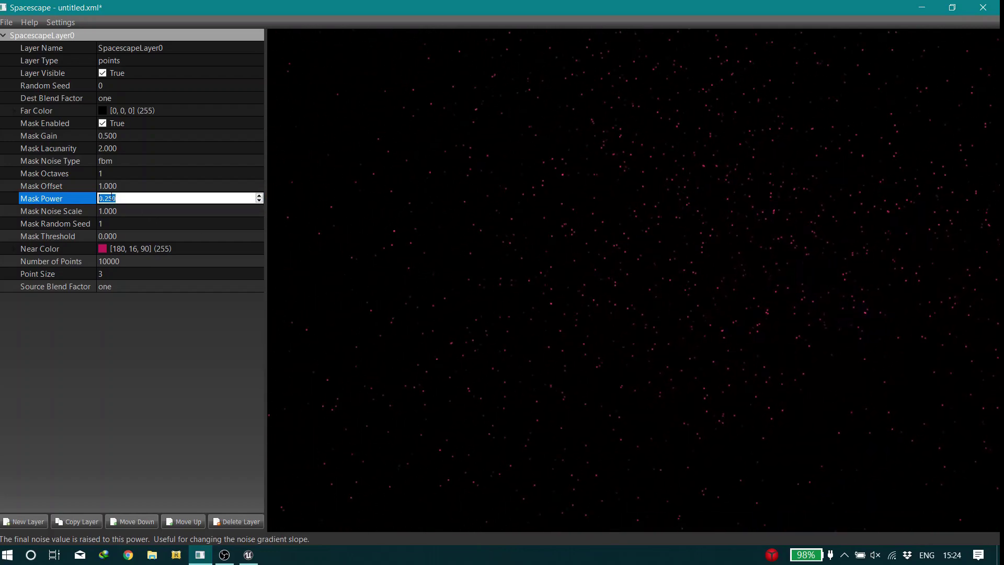
{"action": "type", "text": ".23"}
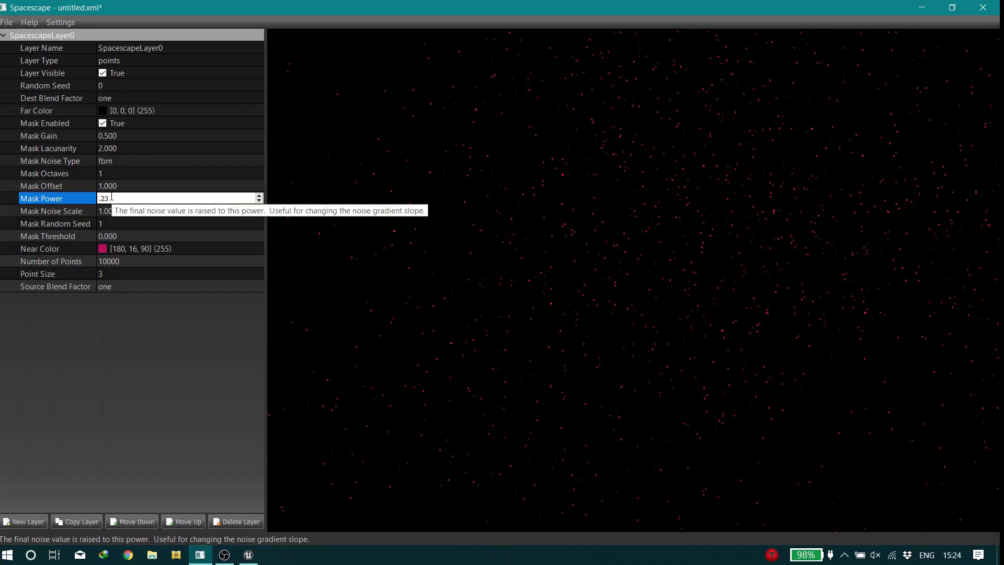
{"action": "key", "text": "Return"}
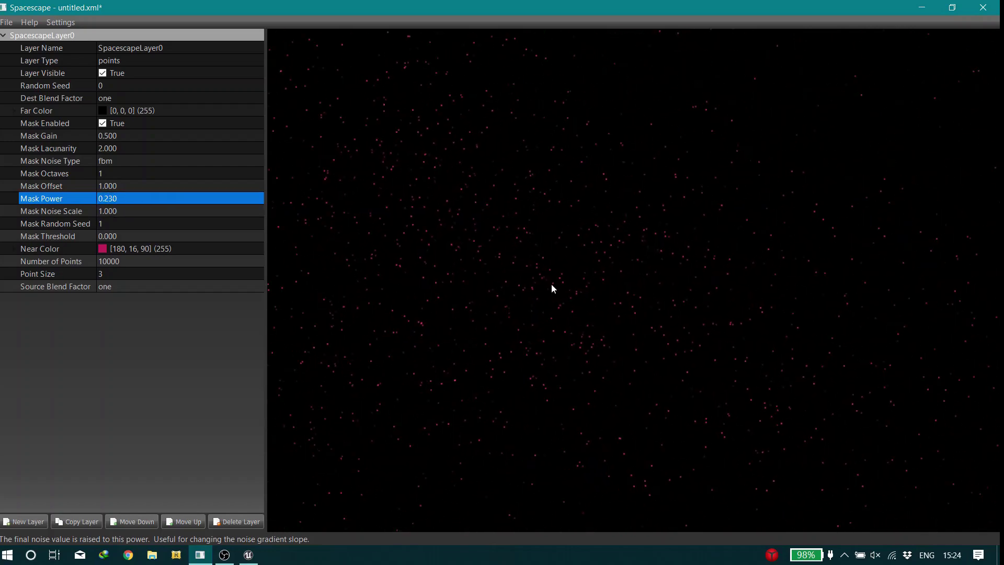
{"action": "left_click_drag", "start_coordinate": [552, 288], "coordinate": [510, 278]}
{"action": "left_click_drag", "start_coordinate": [577, 294], "coordinate": [484, 269]}
{"action": "left_click_drag", "start_coordinate": [438, 336], "coordinate": [544, 231]}
{"action": "left_click_drag", "start_coordinate": [832, 302], "coordinate": [995, 285]}
{"action": "left_click_drag", "start_coordinate": [698, 265], "coordinate": [763, 323]}
{"action": "left_click_drag", "start_coordinate": [696, 261], "coordinate": [673, 252]}
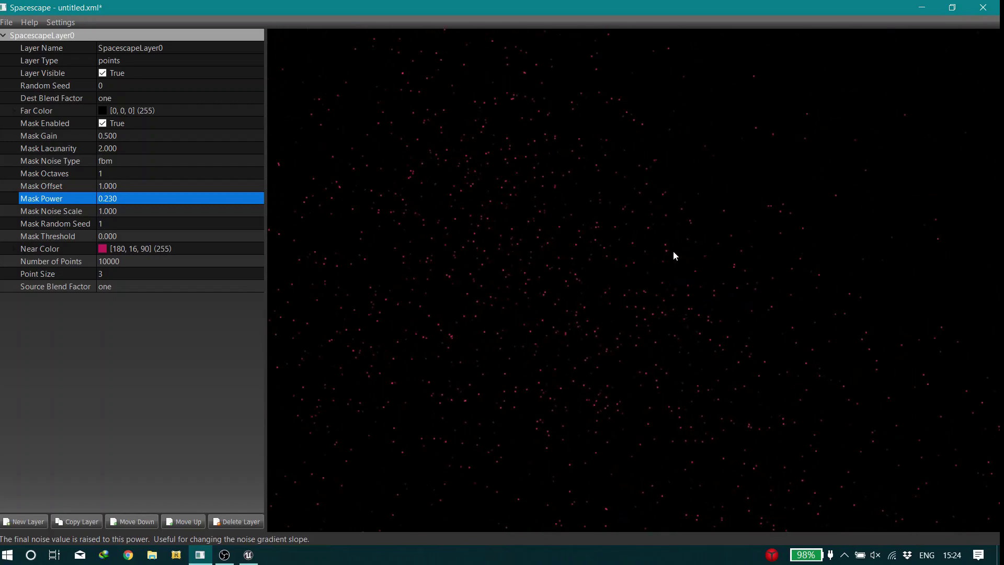
Set the points layer's Mask Noise Scale to 0.8.
{"action": "left_click", "coordinate": [108, 214]}
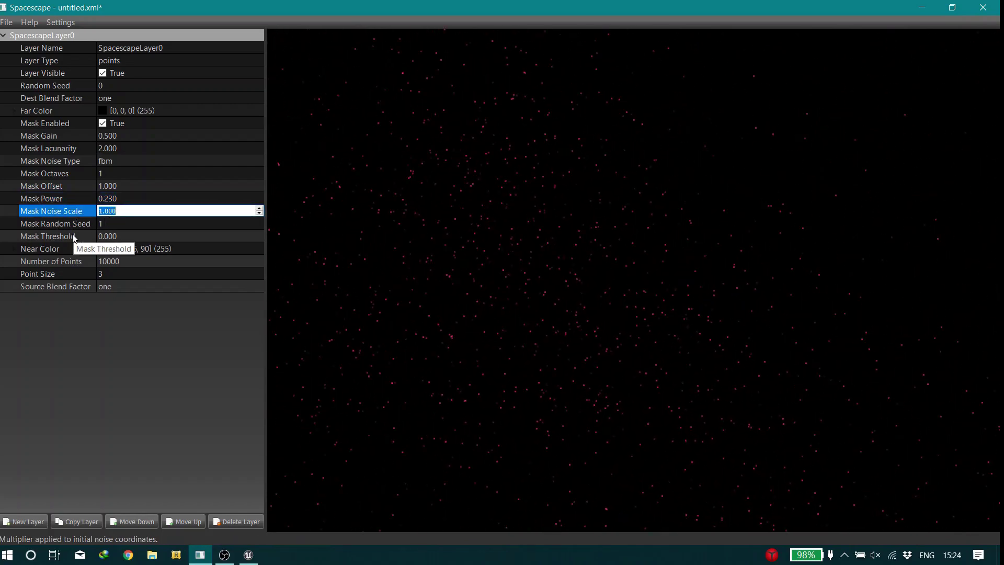
{"action": "type", "text": ".8"}
{"action": "key", "text": "Return"}
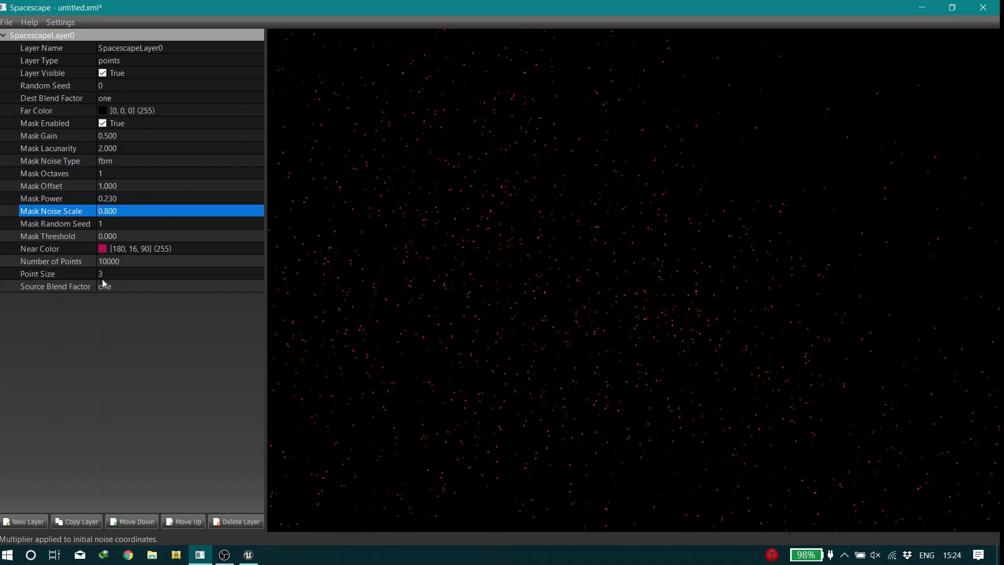
{"action": "left_click_drag", "start_coordinate": [451, 349], "coordinate": [445, 332]}
Set the points layer's Mask Noise Scale to 1.2 and inspect the resulting star clusters.
{"action": "left_click", "coordinate": [120, 209]}
{"action": "type", "text": "1.2"}
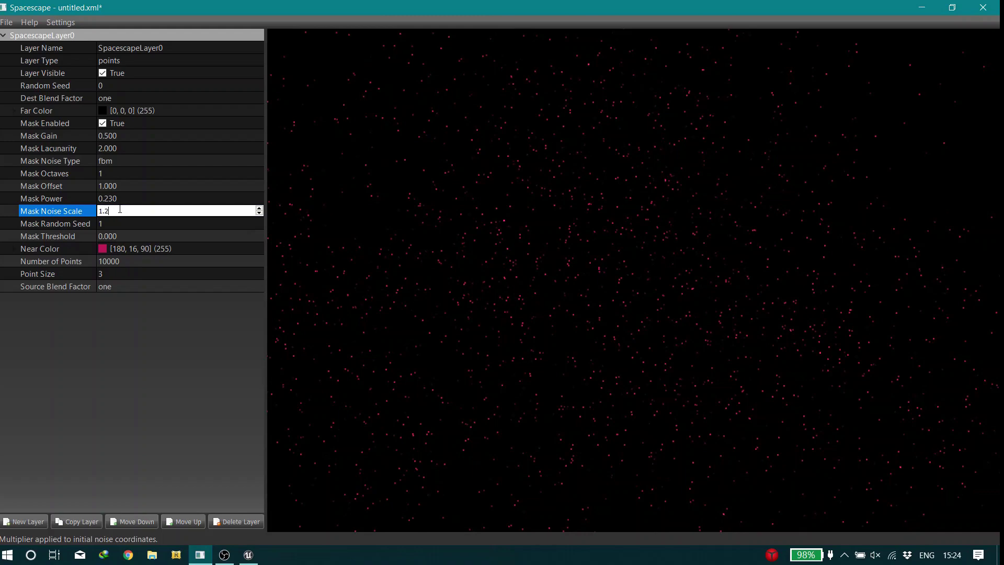
{"action": "key", "text": "Return"}
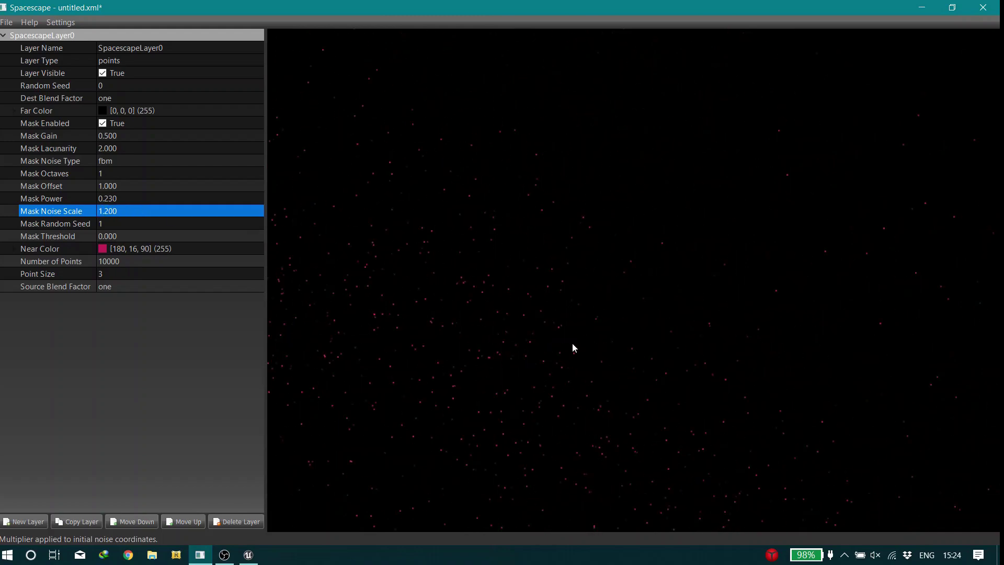
{"action": "left_click_drag", "start_coordinate": [402, 236], "coordinate": [504, 212]}
{"action": "left_click_drag", "start_coordinate": [491, 317], "coordinate": [482, 307]}
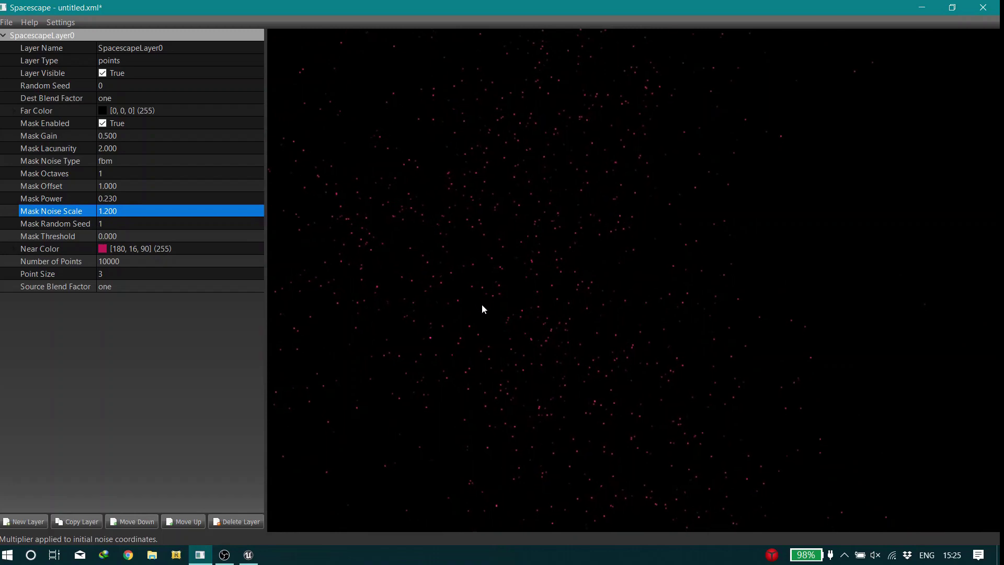
Collapse the points layer, add a new layer and set its type to billboards, inspecting it in the view.
{"action": "left_click", "coordinate": [4, 36]}
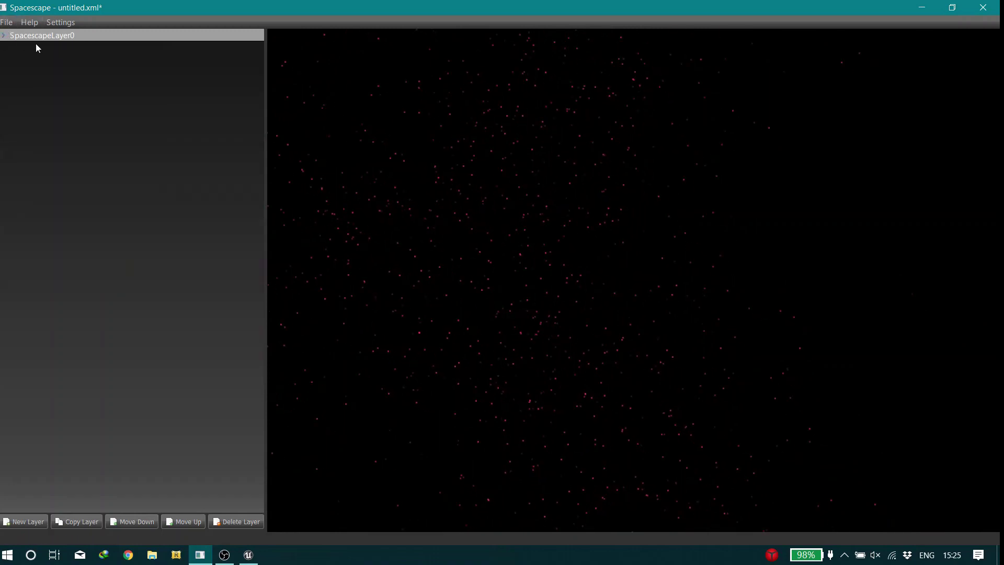
{"action": "left_click", "coordinate": [23, 523]}
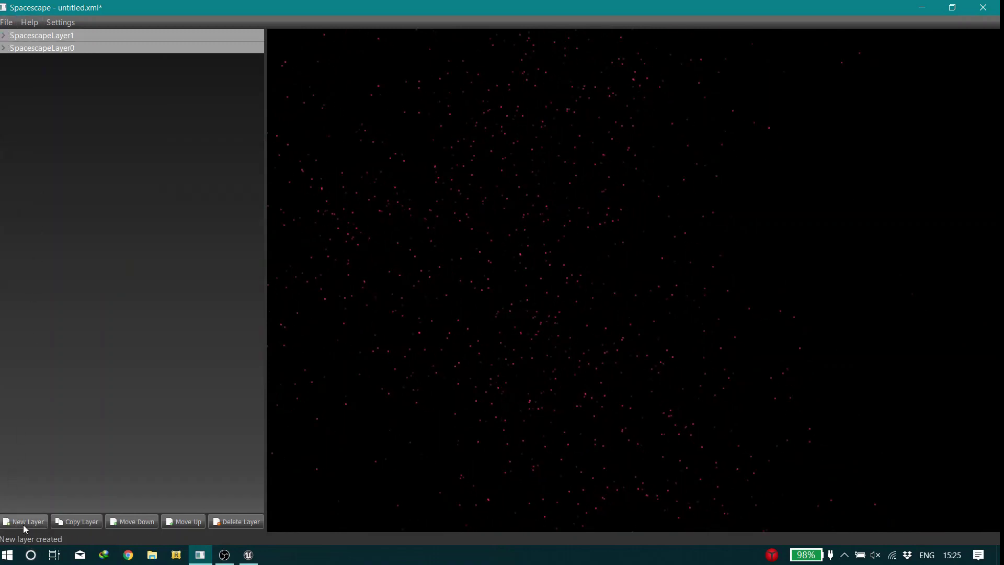
{"action": "left_click", "coordinate": [3, 35]}
{"action": "left_click", "coordinate": [134, 62]}
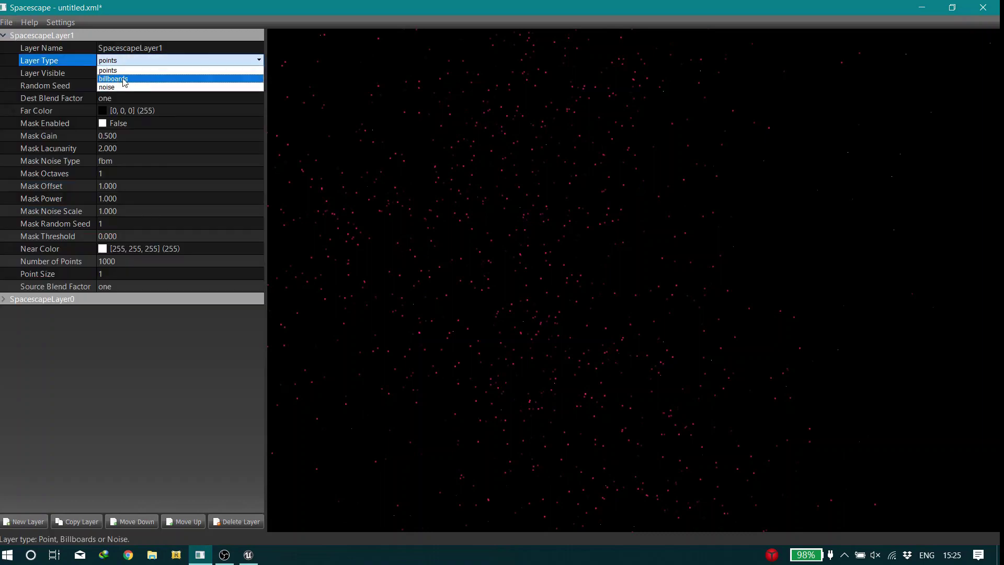
{"action": "left_click", "coordinate": [123, 79]}
{"action": "key", "text": "Down"}
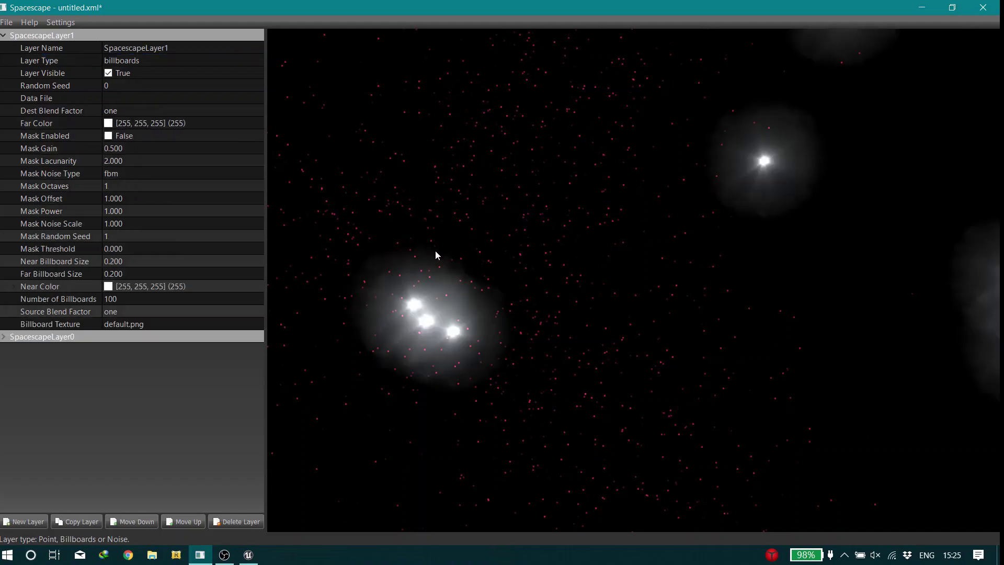
{"action": "left_click_drag", "start_coordinate": [408, 255], "coordinate": [368, 353]}
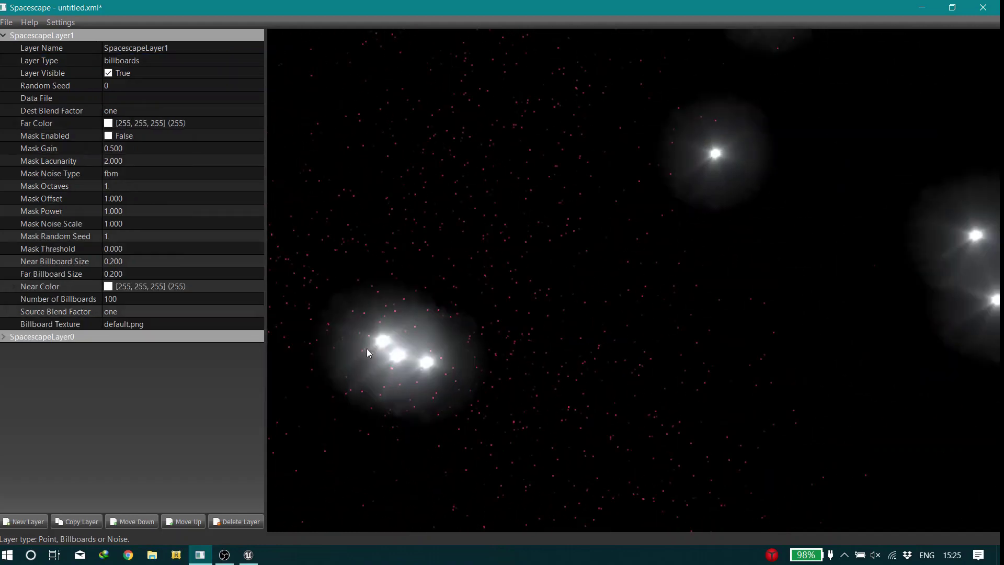
{"action": "left_click_drag", "start_coordinate": [436, 328], "coordinate": [469, 304]}
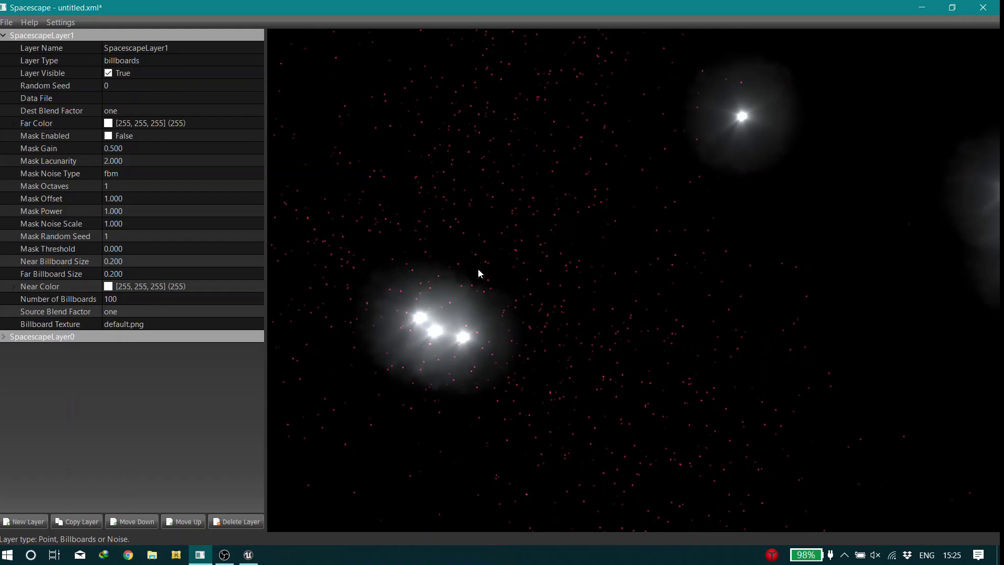
{"action": "left_click_drag", "start_coordinate": [565, 288], "coordinate": [522, 329]}
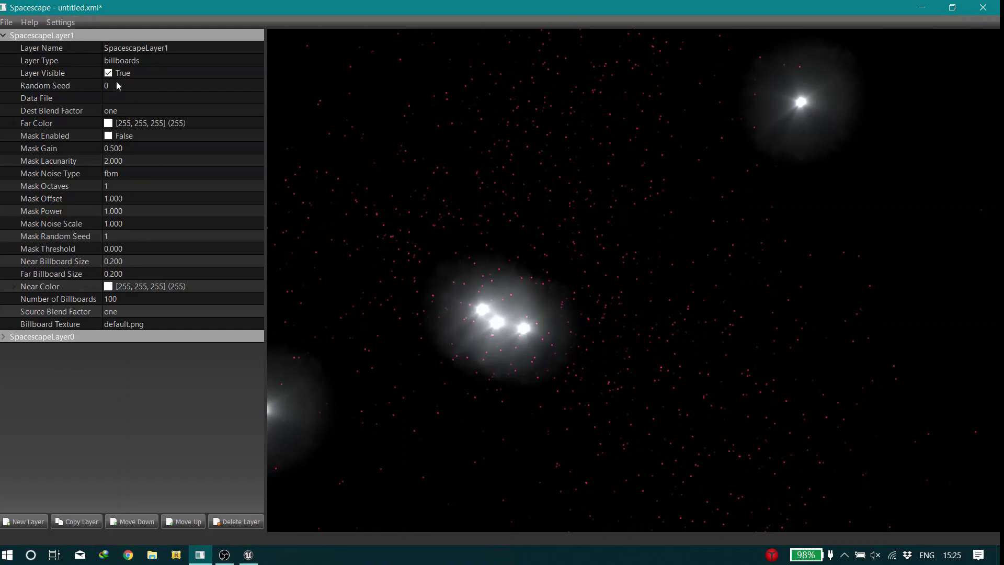
Set the billboards layer's Number of Billboards to 35 and look around the view to check their spread.
{"action": "left_click", "coordinate": [119, 288]}
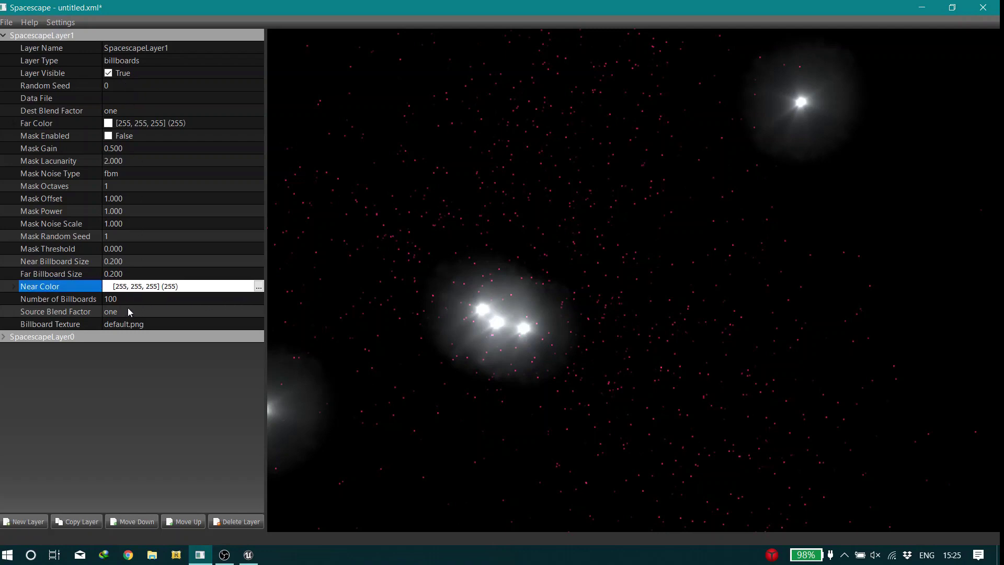
{"action": "left_click", "coordinate": [124, 303]}
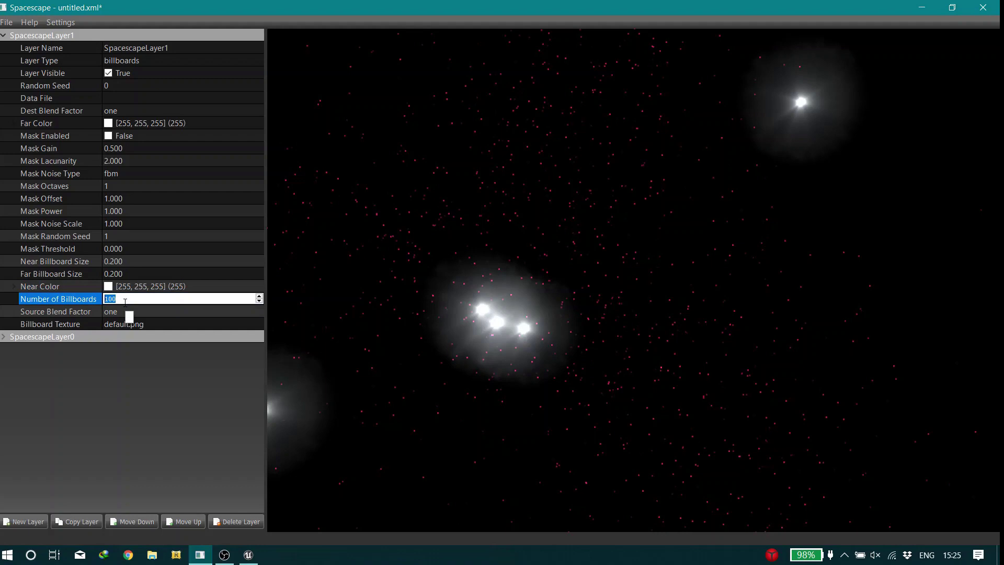
{"action": "type", "text": "35"}
{"action": "key", "text": "Return"}
{"action": "left_click_drag", "start_coordinate": [418, 408], "coordinate": [718, 471]}
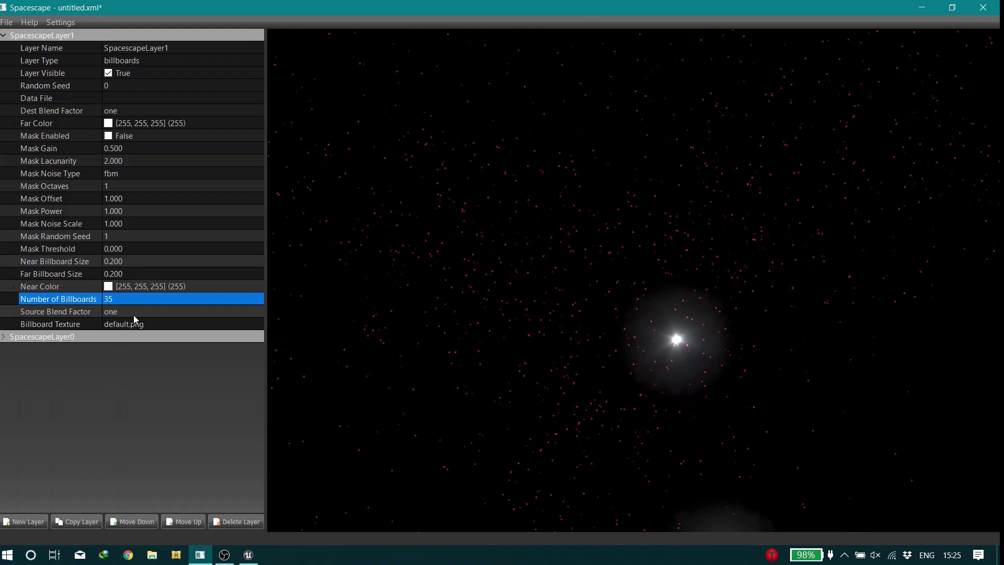
Change the billboards layer's Near Color to a darkened crimson pink (204, 23, 71).
{"action": "left_click", "coordinate": [120, 290]}
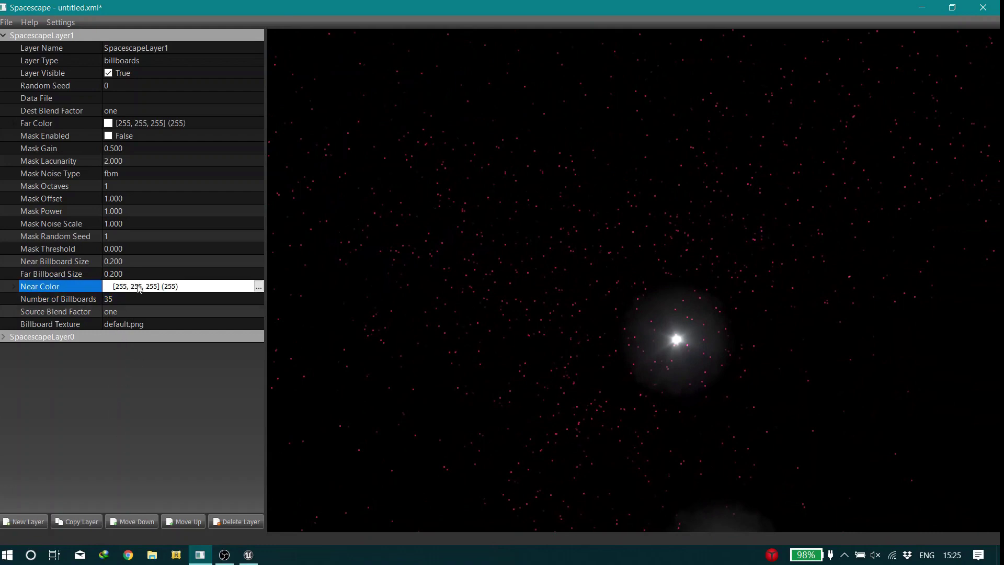
{"action": "left_click", "coordinate": [259, 287]}
{"action": "left_click_drag", "start_coordinate": [572, 204], "coordinate": [490, 193]}
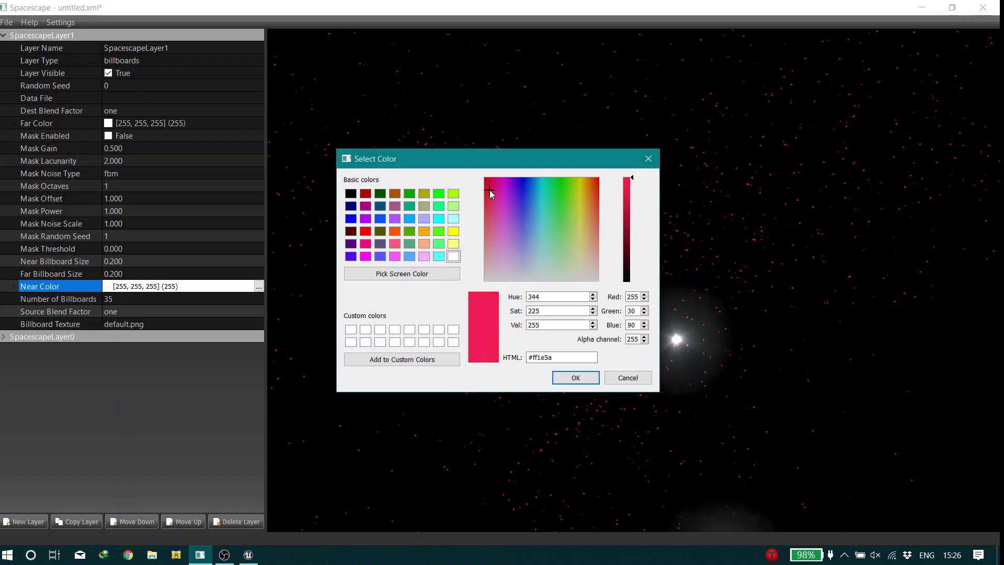
{"action": "left_click", "coordinate": [630, 198]}
{"action": "left_click", "coordinate": [574, 380]}
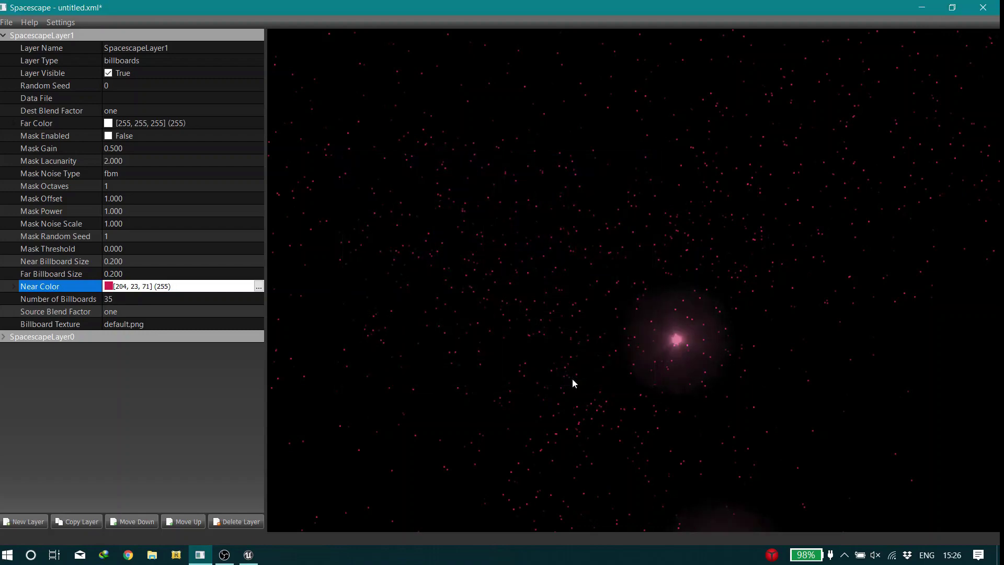
Shift the billboards layer's Near Color to a purer red (204, 9, 12).
{"action": "left_click", "coordinate": [258, 289]}
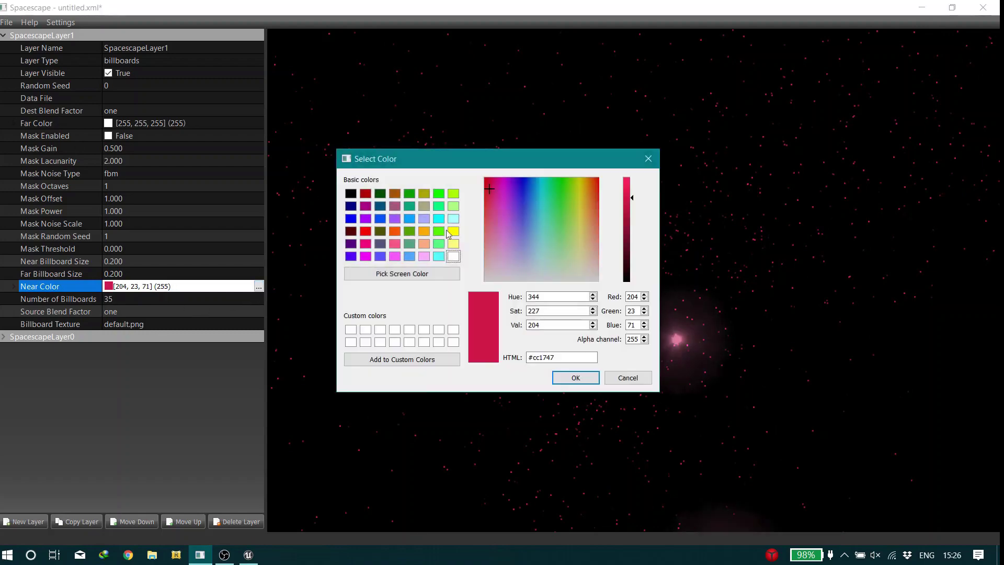
{"action": "left_click_drag", "start_coordinate": [488, 194], "coordinate": [482, 186]}
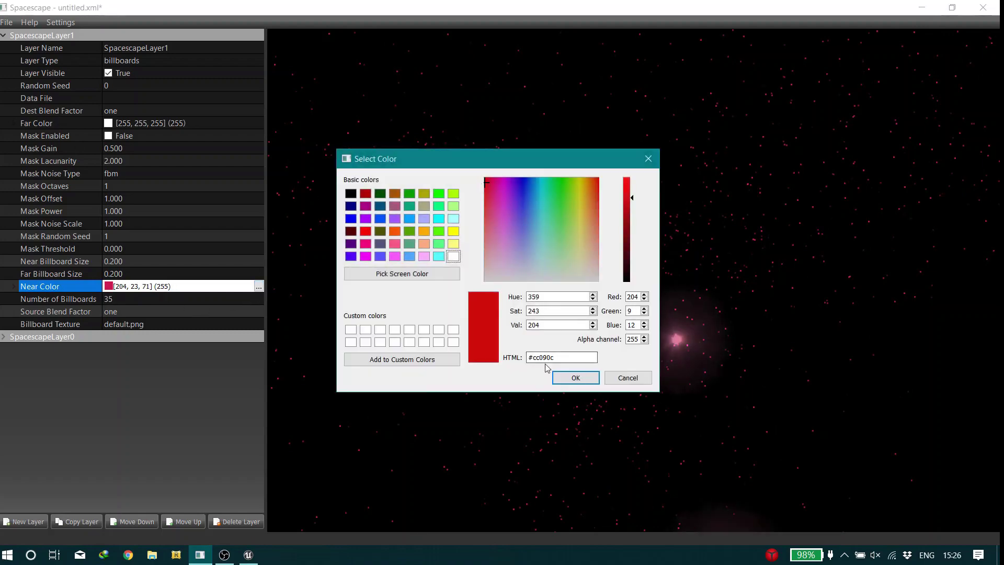
{"action": "left_click", "coordinate": [575, 378]}
Set the billboards layer's Far Color to orange (255, 92, 11) and inspect the glowing stars.
{"action": "left_click", "coordinate": [238, 121]}
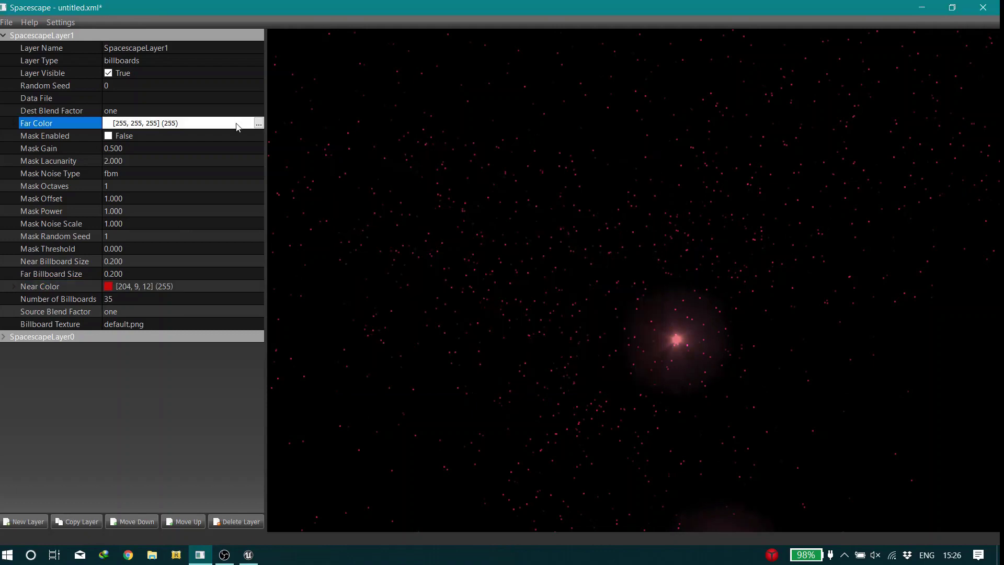
{"action": "left_click", "coordinate": [259, 123]}
{"action": "left_click_drag", "start_coordinate": [599, 214], "coordinate": [593, 186]}
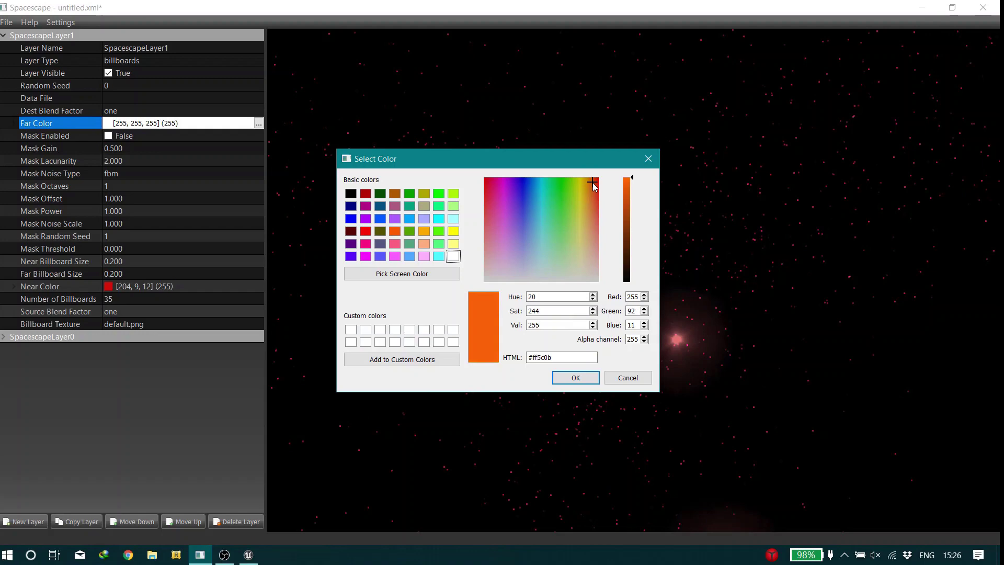
{"action": "left_click", "coordinate": [576, 378]}
{"action": "left_click_drag", "start_coordinate": [576, 381], "coordinate": [641, 385]}
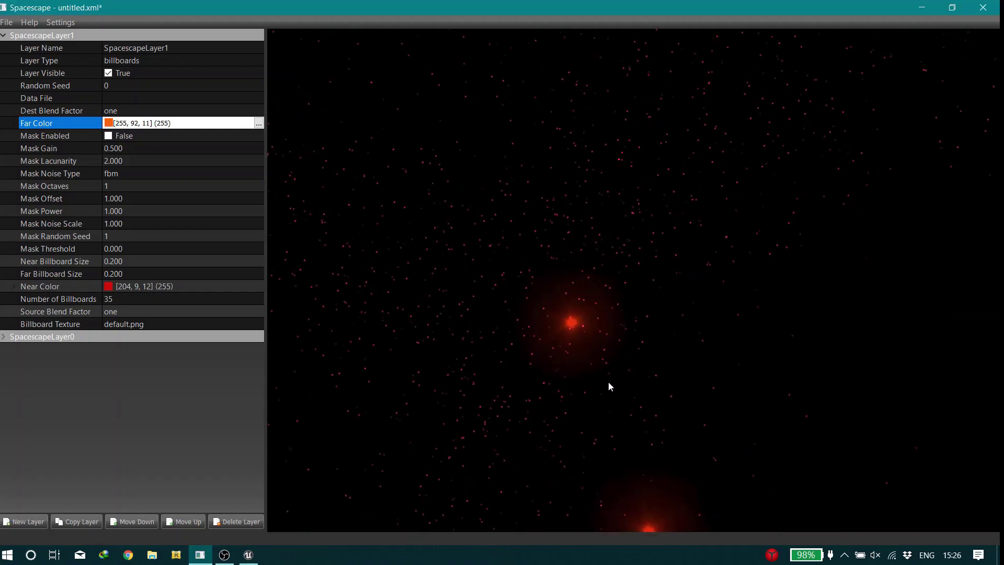
{"action": "left_click_drag", "start_coordinate": [305, 295], "coordinate": [302, 324]}
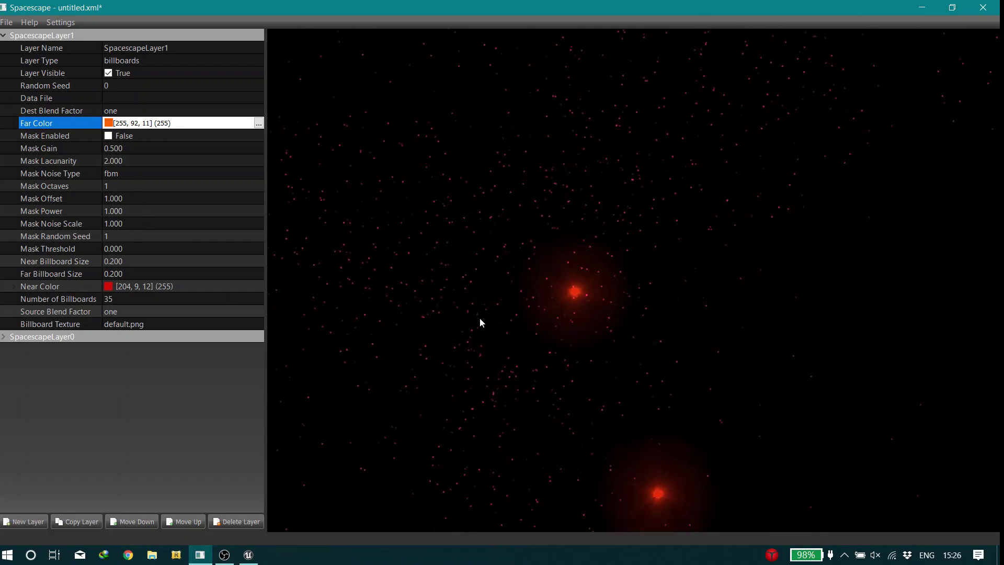
{"action": "left_click_drag", "start_coordinate": [483, 321], "coordinate": [444, 272]}
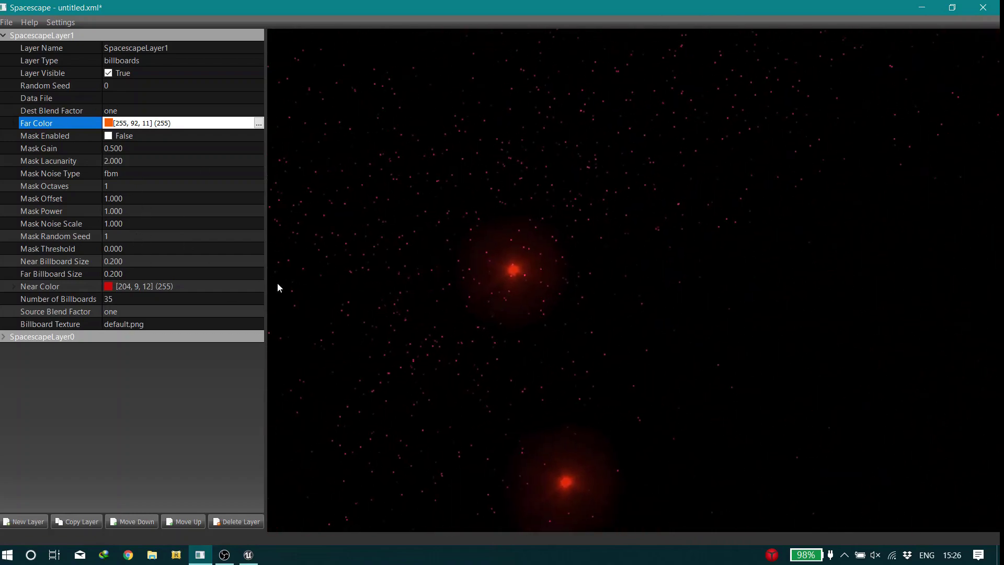
Set the billboards layer's Near Color to magenta (204, 15, 116) and inspect the tinted stars.
{"action": "left_click", "coordinate": [256, 287]}
{"action": "left_click", "coordinate": [259, 286]}
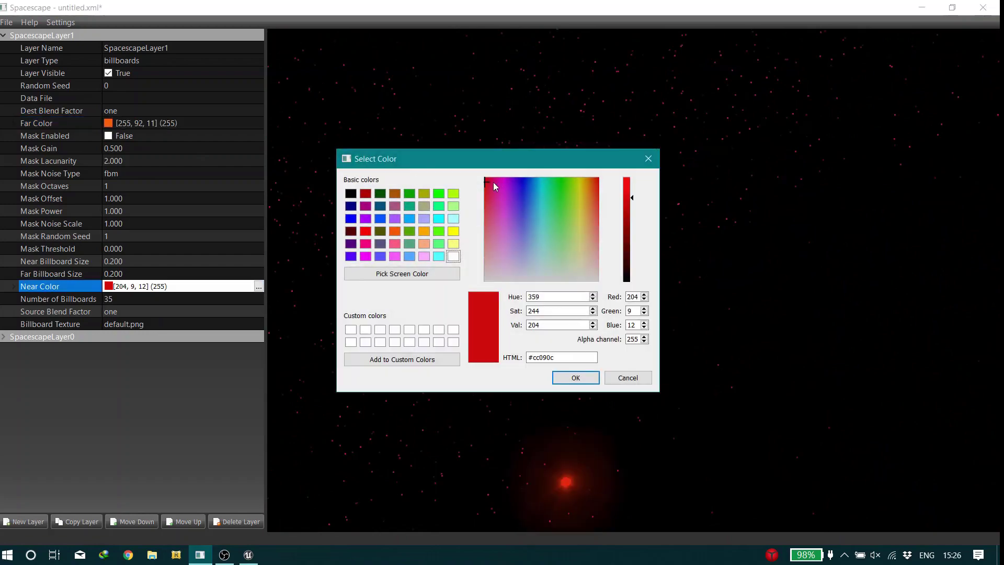
{"action": "left_click", "coordinate": [495, 186]}
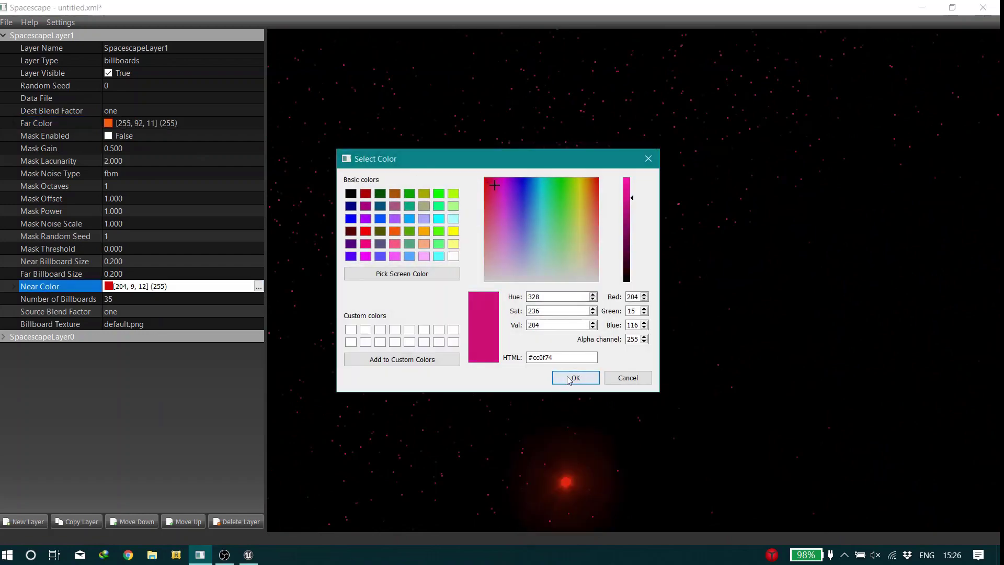
{"action": "left_click", "coordinate": [570, 380]}
{"action": "left_click_drag", "start_coordinate": [565, 370], "coordinate": [544, 343]}
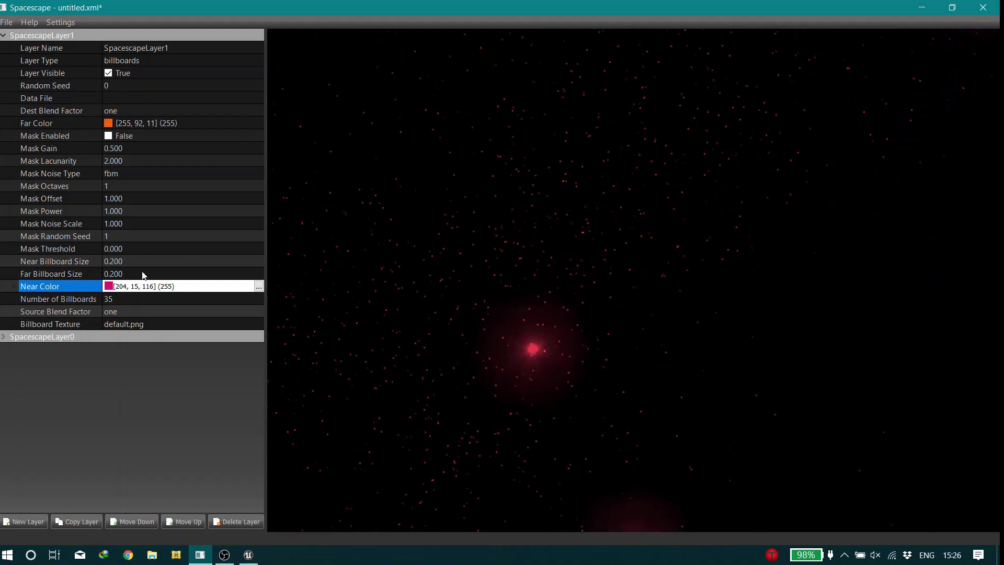
{"action": "left_click_drag", "start_coordinate": [479, 370], "coordinate": [717, 366]}
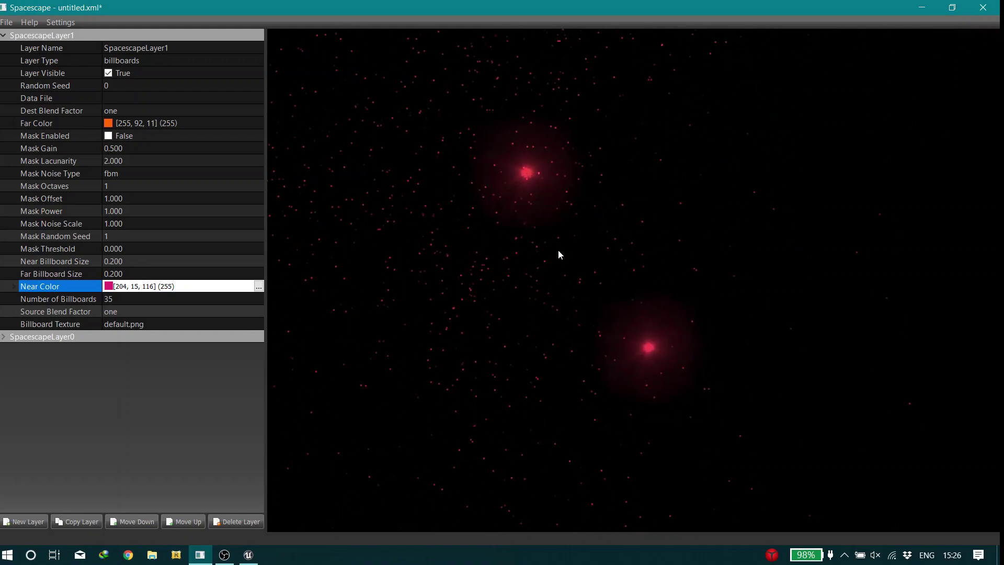
Reduce the billboards layer's Far Billboard Size to 0.05 and its Near Billboard Size to 0.06.
{"action": "left_click", "coordinate": [145, 274]}
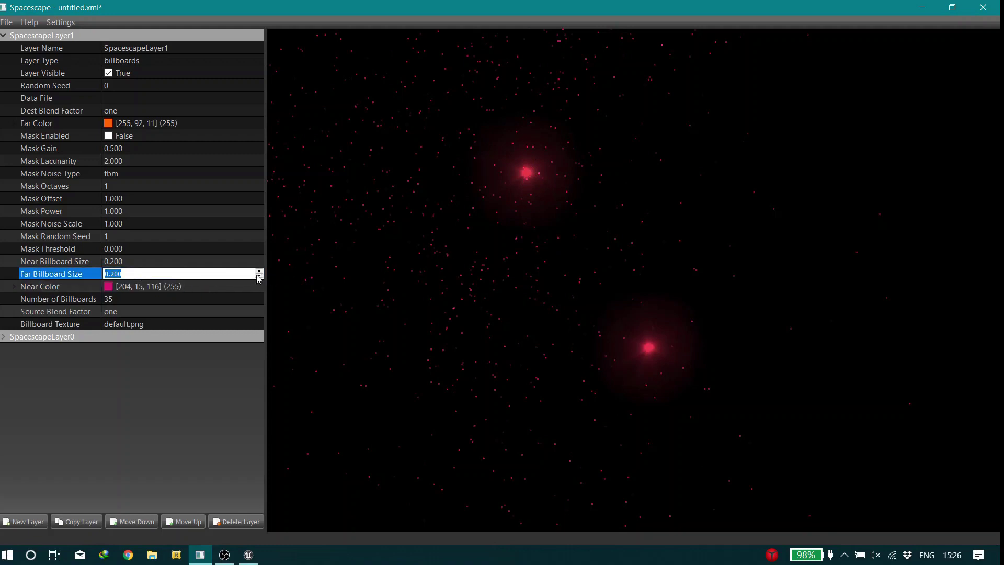
{"action": "type", "text": ".05"}
{"action": "key", "text": "Return"}
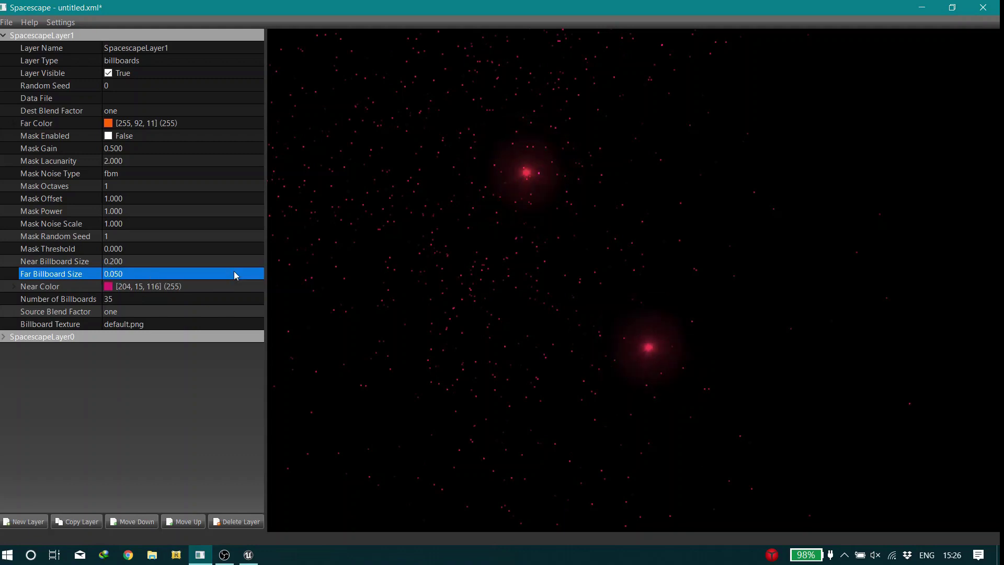
{"action": "left_click", "coordinate": [212, 261]}
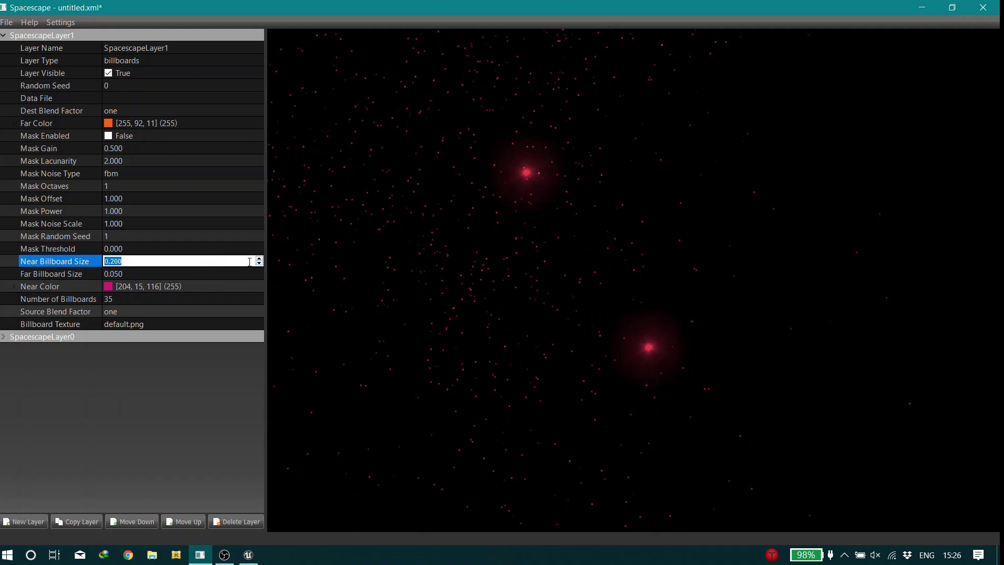
{"action": "type", "text": ".06"}
{"action": "key", "text": "Return"}
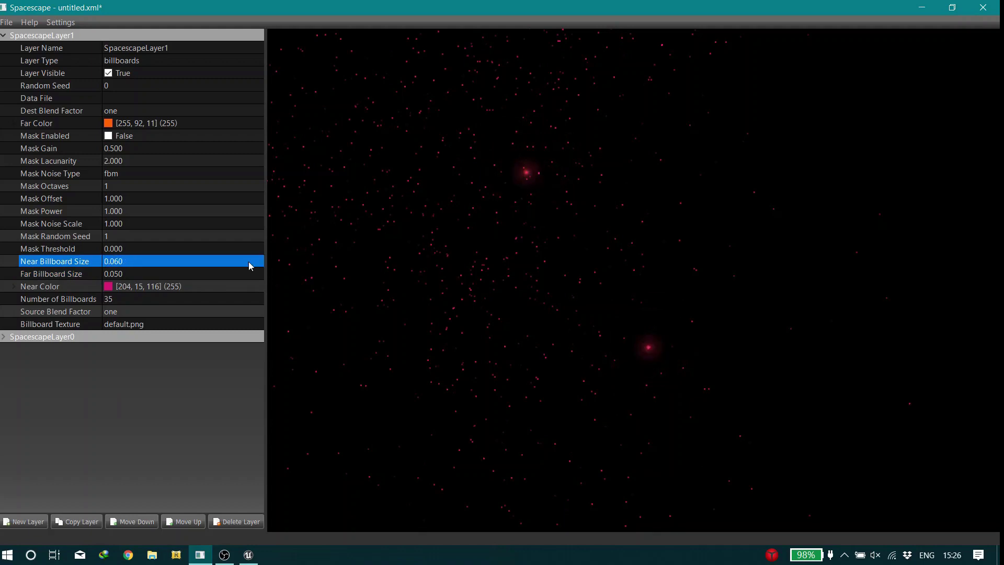
Set the Near Billboard Size to 0.075 and the Far Billboard Size to 0.07, and check the billboard stars.
{"action": "left_click", "coordinate": [180, 259]}
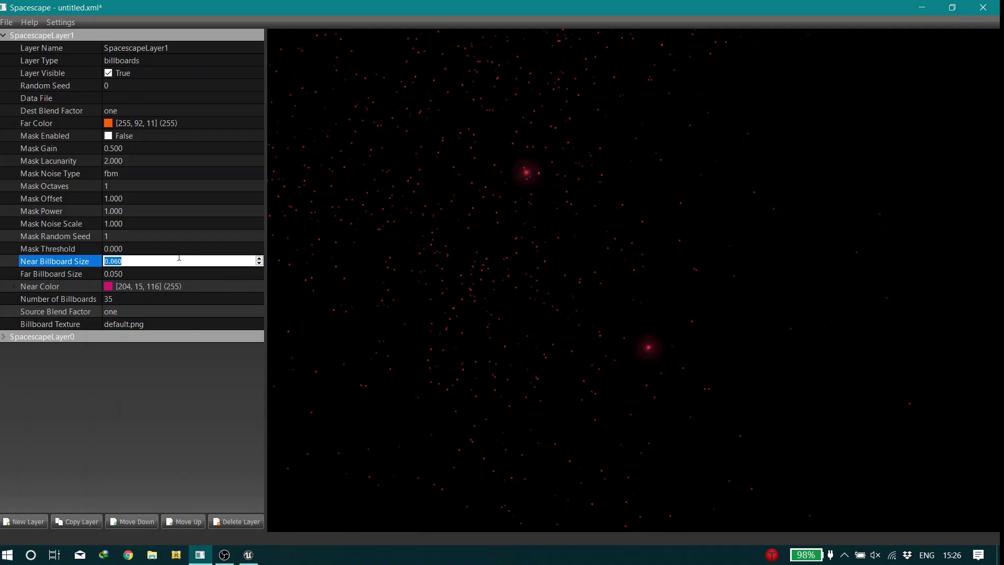
{"action": "type", "text": ".075"}
{"action": "key", "text": "Return"}
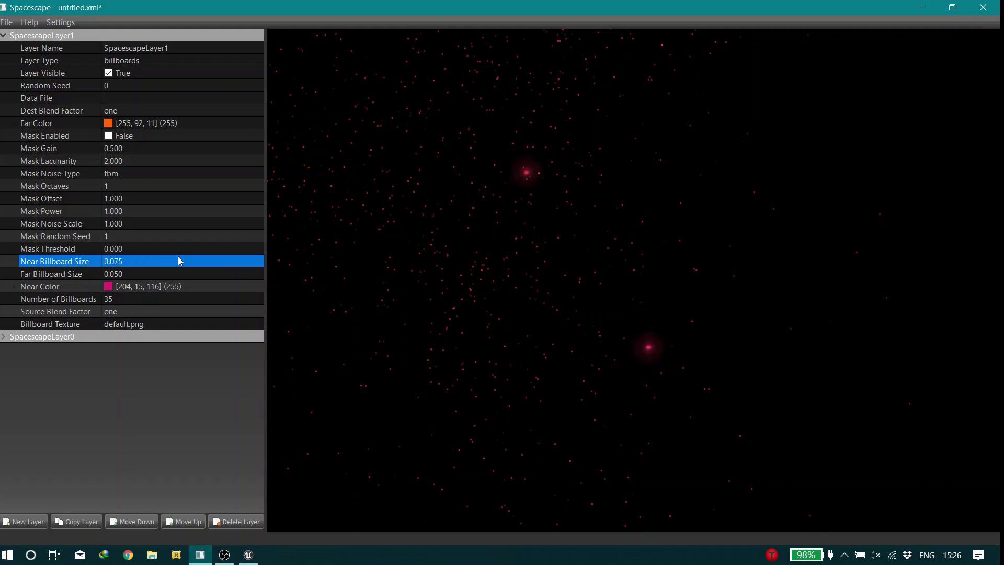
{"action": "left_click", "coordinate": [127, 274]}
{"action": "type", "text": "."}
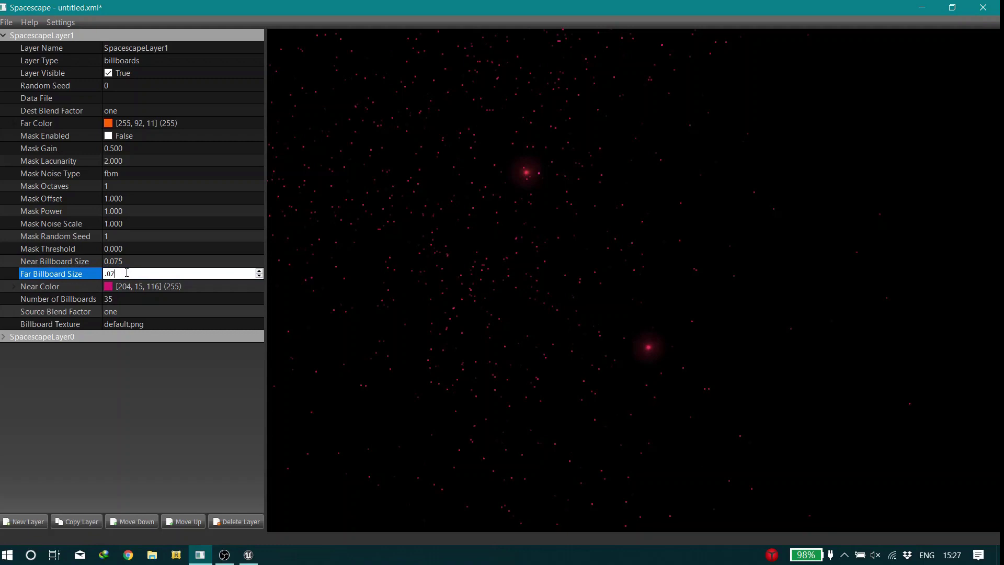
{"action": "type", "text": "07"}
{"action": "key", "text": "Return"}
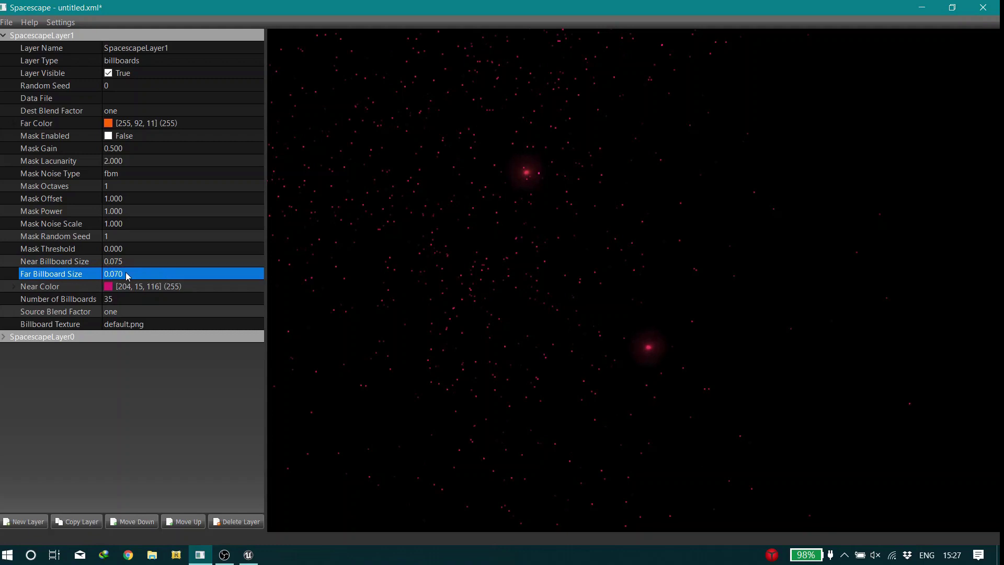
{"action": "left_click_drag", "start_coordinate": [272, 238], "coordinate": [314, 189]}
{"action": "left_click_drag", "start_coordinate": [397, 258], "coordinate": [549, 374]}
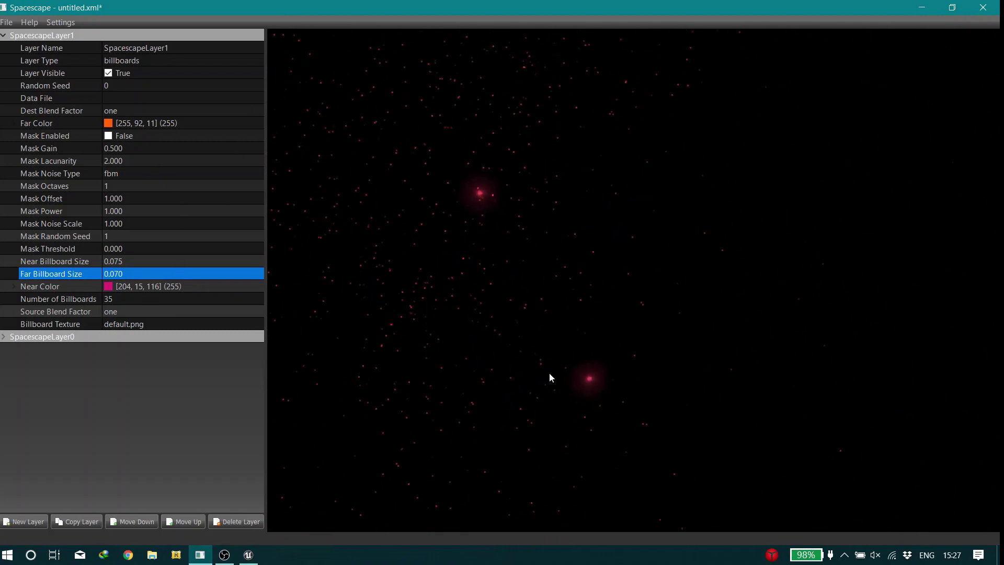
Change the billboards layer's Far Color to pink (255, 21, 103) and inspect it in the view.
{"action": "left_click", "coordinate": [199, 127]}
{"action": "left_click", "coordinate": [258, 123]}
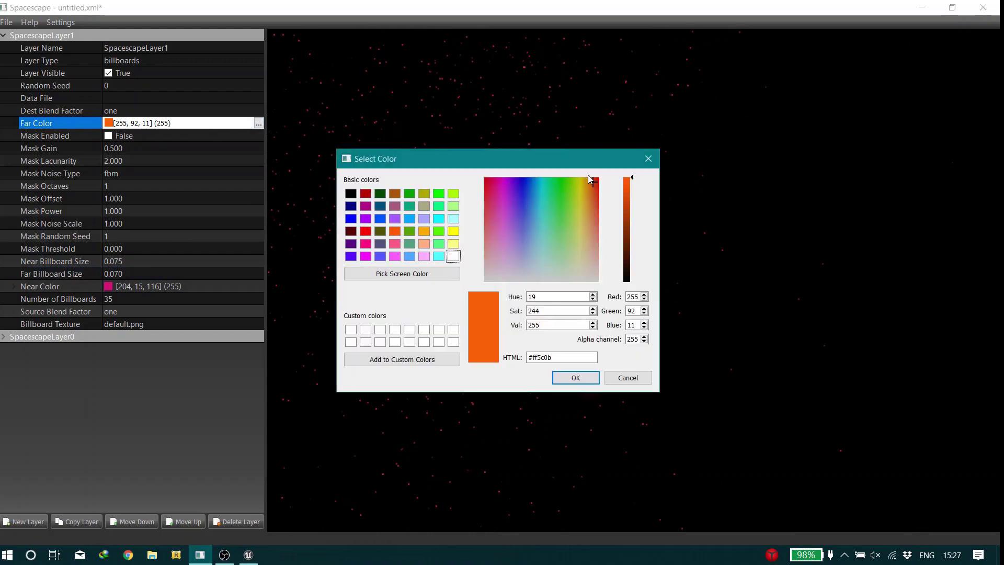
{"action": "left_click_drag", "start_coordinate": [588, 175], "coordinate": [491, 187]}
{"action": "left_click", "coordinate": [573, 378]}
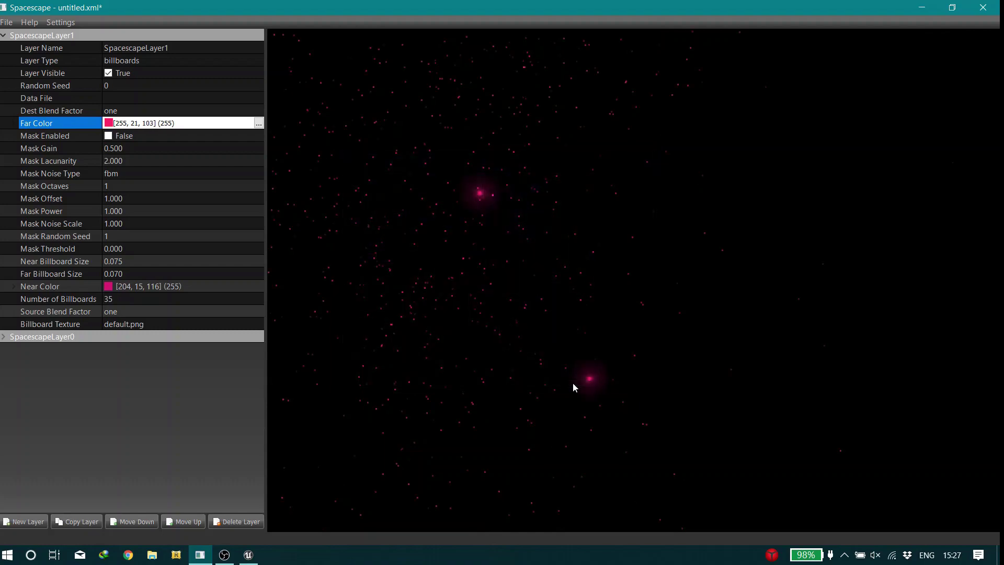
{"action": "left_click_drag", "start_coordinate": [552, 380], "coordinate": [532, 317]}
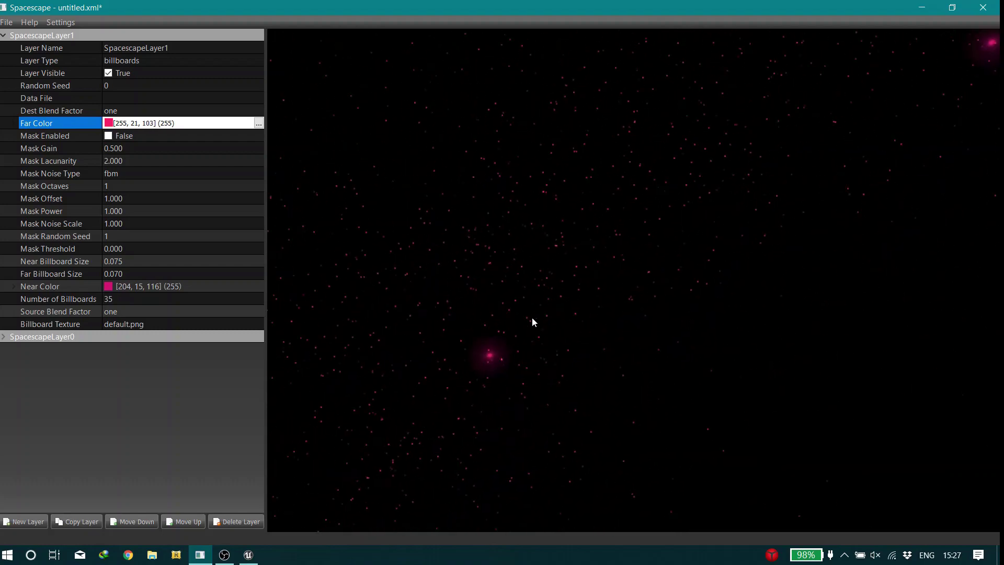
Adjust the billboards layer's Far Color to a redder pink (255, 14, 66) and check the stars.
{"action": "left_click", "coordinate": [259, 123]}
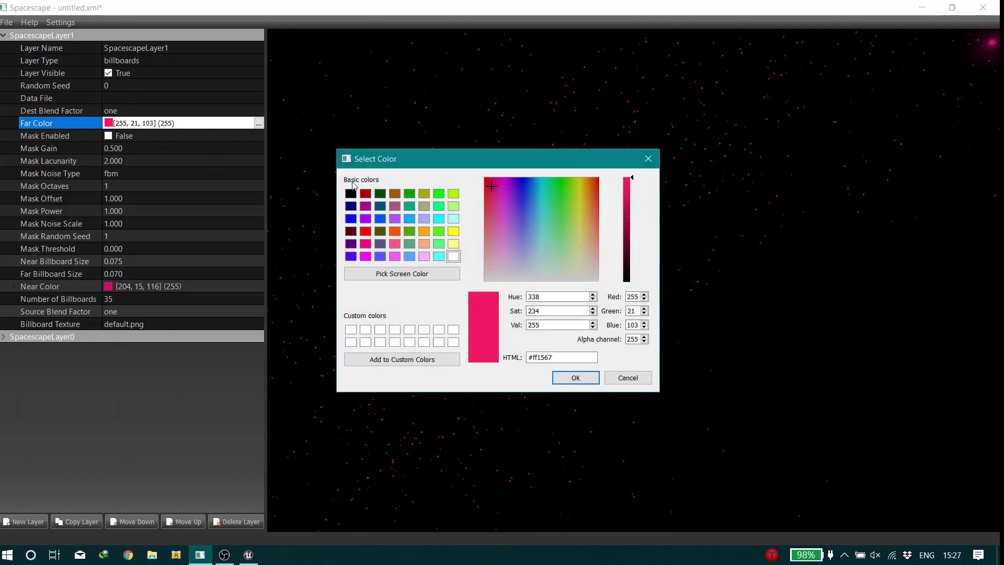
{"action": "left_click_drag", "start_coordinate": [508, 184], "coordinate": [488, 182]}
{"action": "left_click", "coordinate": [575, 379]}
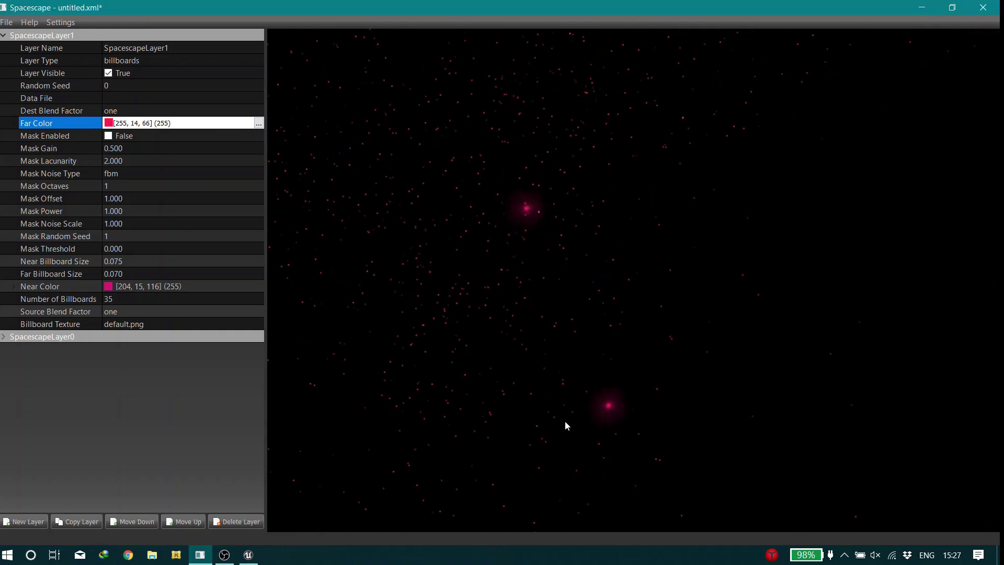
{"action": "left_click_drag", "start_coordinate": [709, 289], "coordinate": [533, 407]}
Set the billboards layer's Near Color to deep red (204, 5, 18) and check the stars.
{"action": "left_click", "coordinate": [208, 292]}
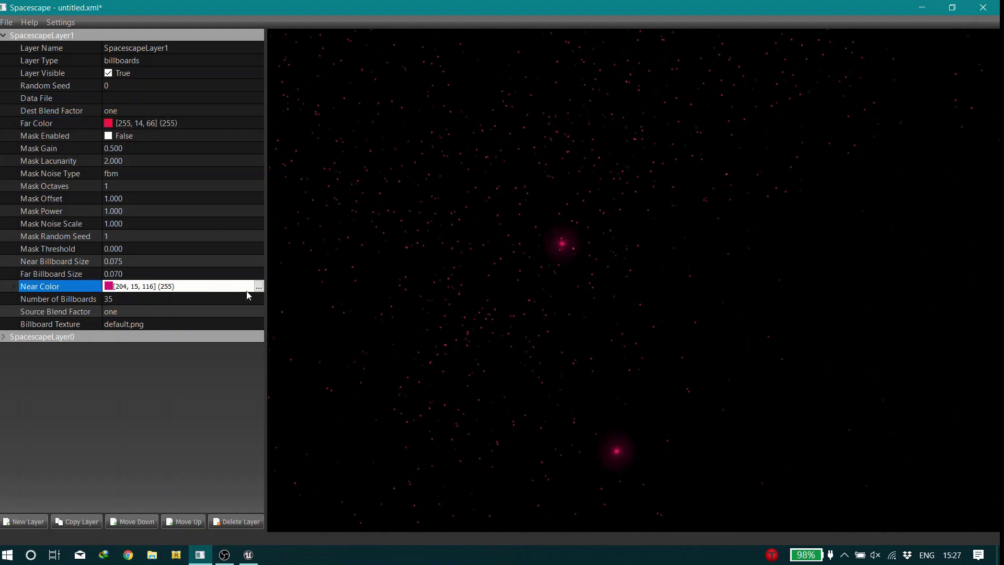
{"action": "left_click", "coordinate": [259, 286]}
{"action": "left_click", "coordinate": [494, 181]}
{"action": "left_click_drag", "start_coordinate": [494, 181], "coordinate": [485, 178]}
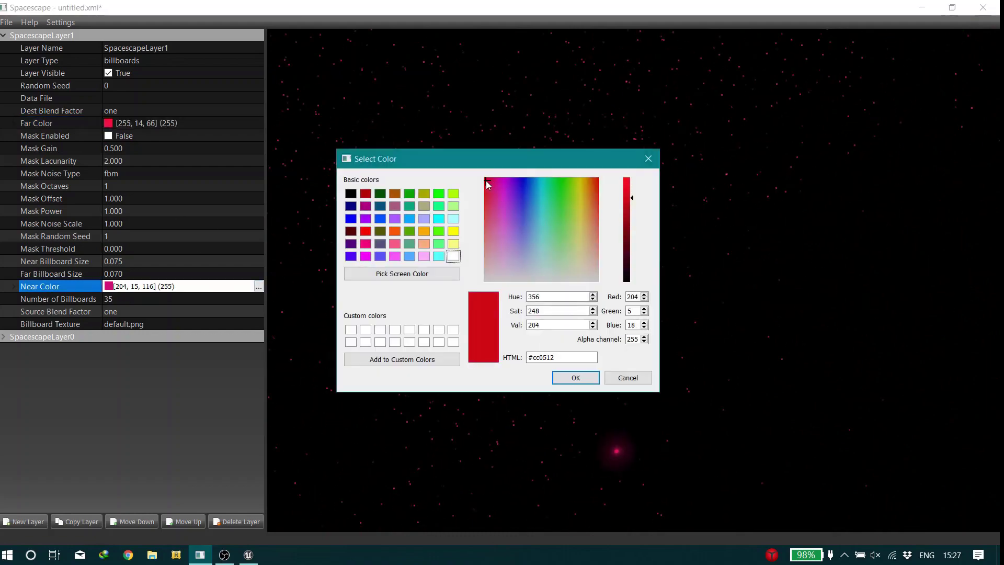
{"action": "left_click", "coordinate": [576, 378]}
{"action": "mouse_move", "coordinate": [577, 375]}
{"action": "left_mouse_down"}
{"action": "mouse_move", "coordinate": [589, 325]}
{"action": "mouse_move", "coordinate": [659, 302]}
{"action": "mouse_move", "coordinate": [582, 364]}
{"action": "left_mouse_up"}
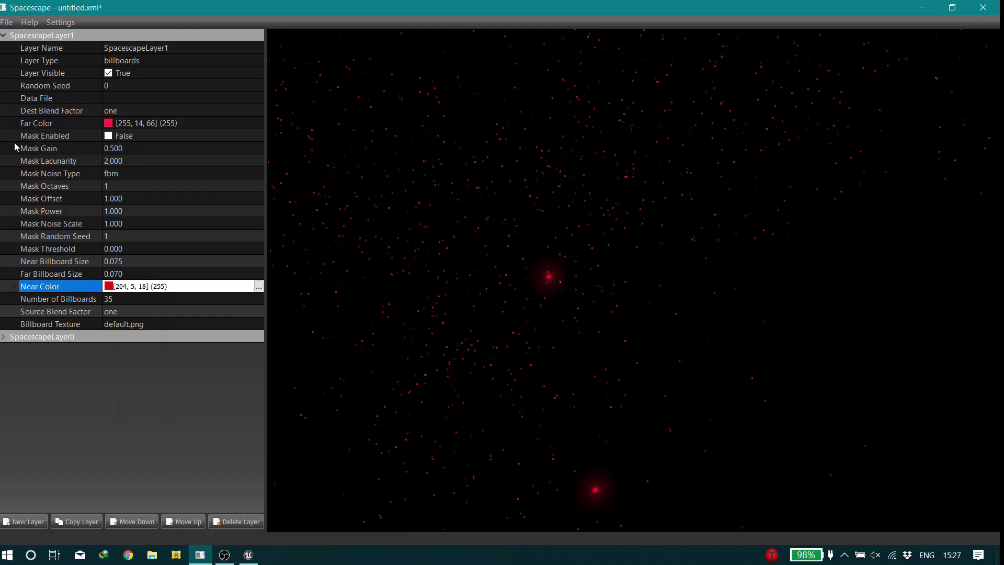
Enable the mask on the billboards layer, set its Mask Power to 0.3, and check the star distribution.
{"action": "left_click", "coordinate": [107, 138]}
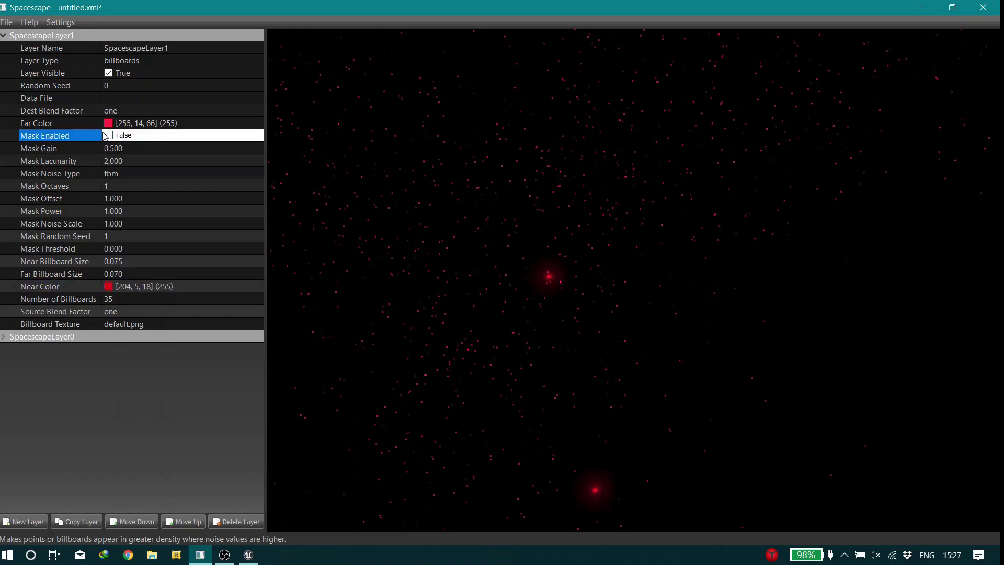
{"action": "left_click", "coordinate": [109, 136]}
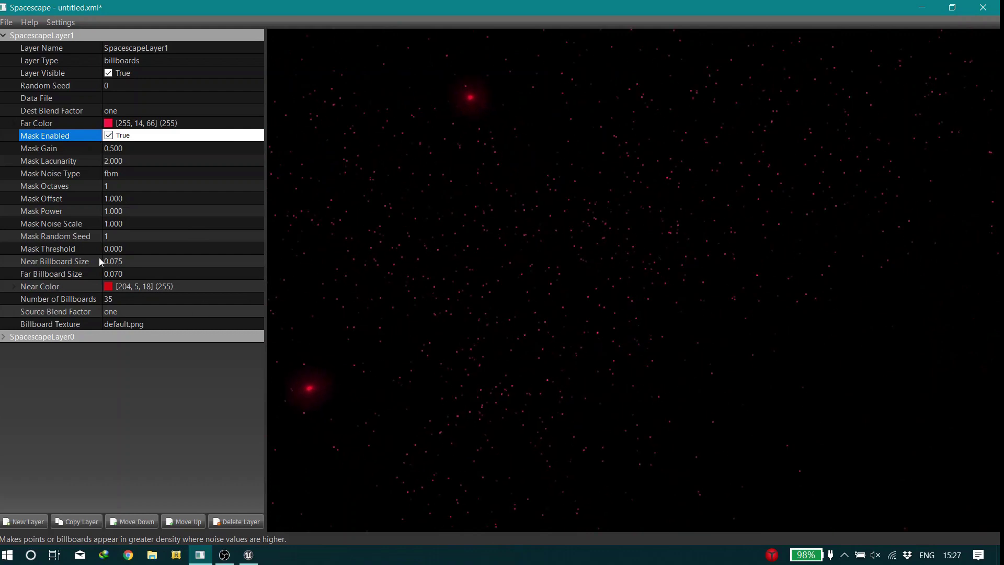
{"action": "left_click", "coordinate": [120, 211]}
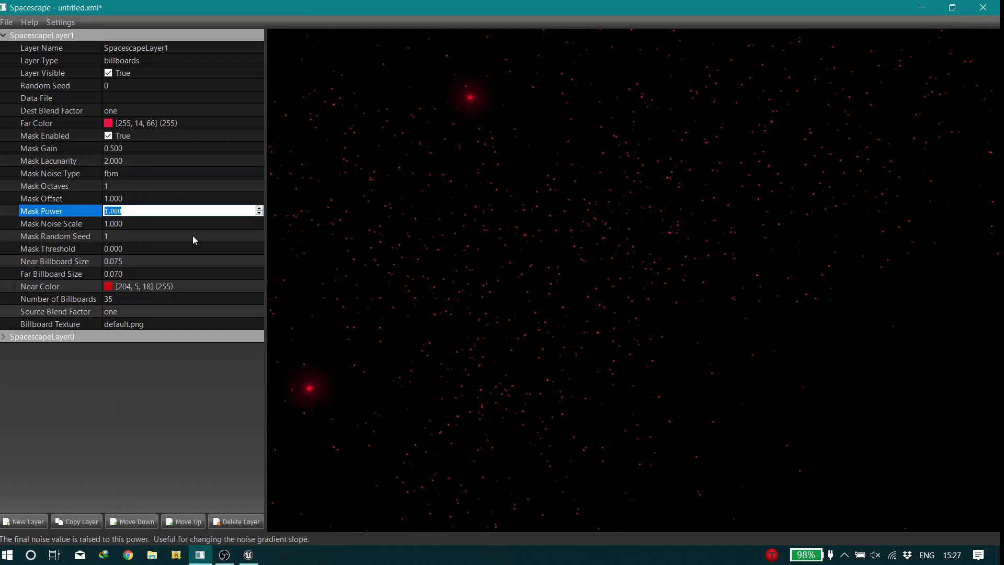
{"action": "type", "text": "."}
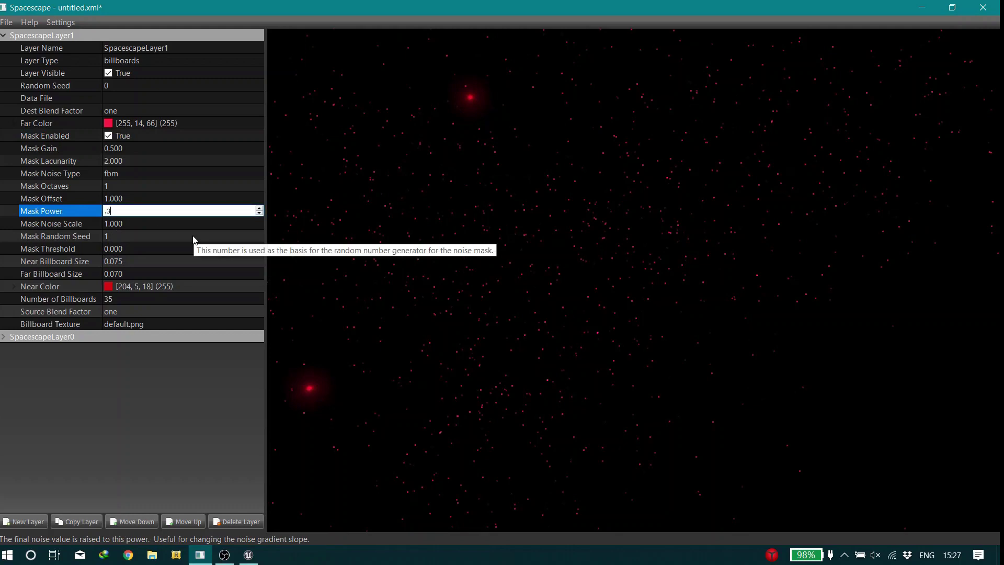
{"action": "type", "text": "3"}
{"action": "key", "text": "Return"}
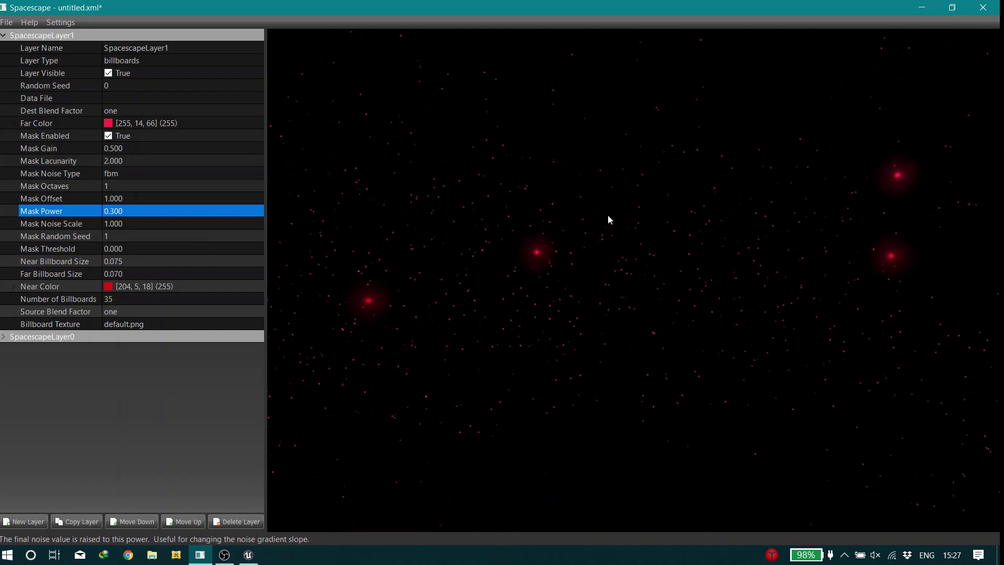
{"action": "left_click_drag", "start_coordinate": [608, 216], "coordinate": [281, 253]}
Set the billboards layer's Mask Noise Scale to 1.3 and check the star distribution.
{"action": "left_click", "coordinate": [131, 222]}
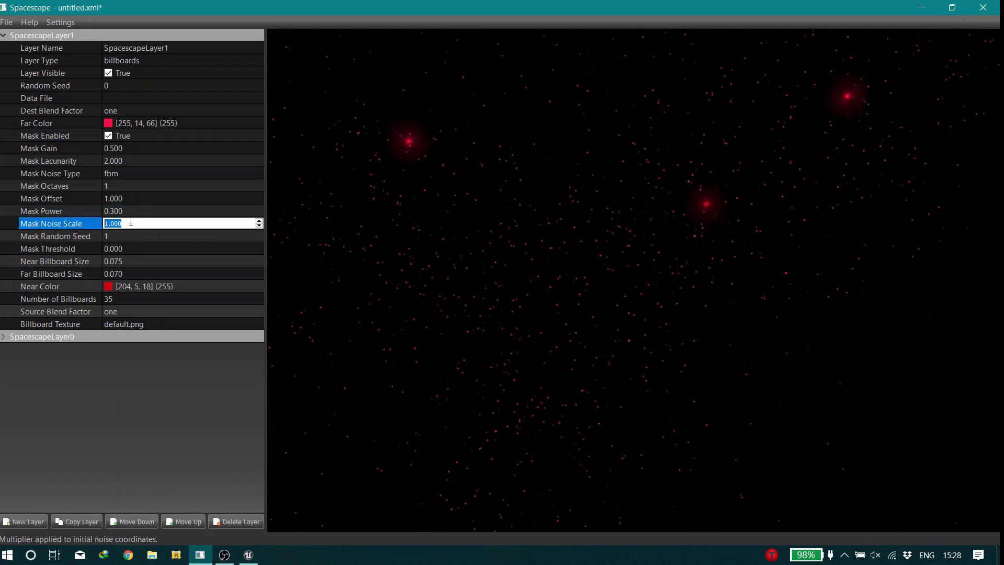
{"action": "type", "text": "1.3"}
{"action": "key", "text": "Return"}
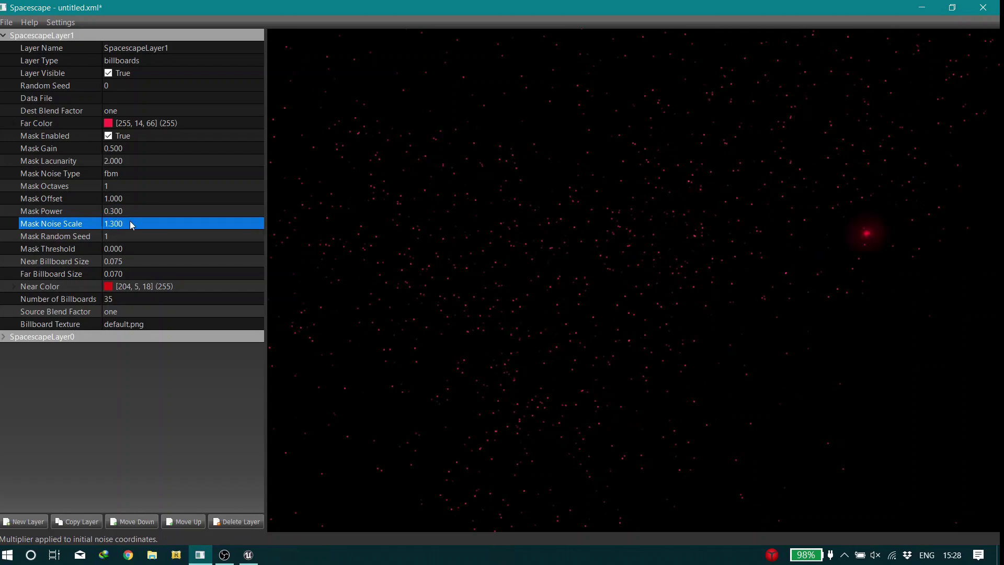
{"action": "left_click_drag", "start_coordinate": [648, 305], "coordinate": [727, 274]}
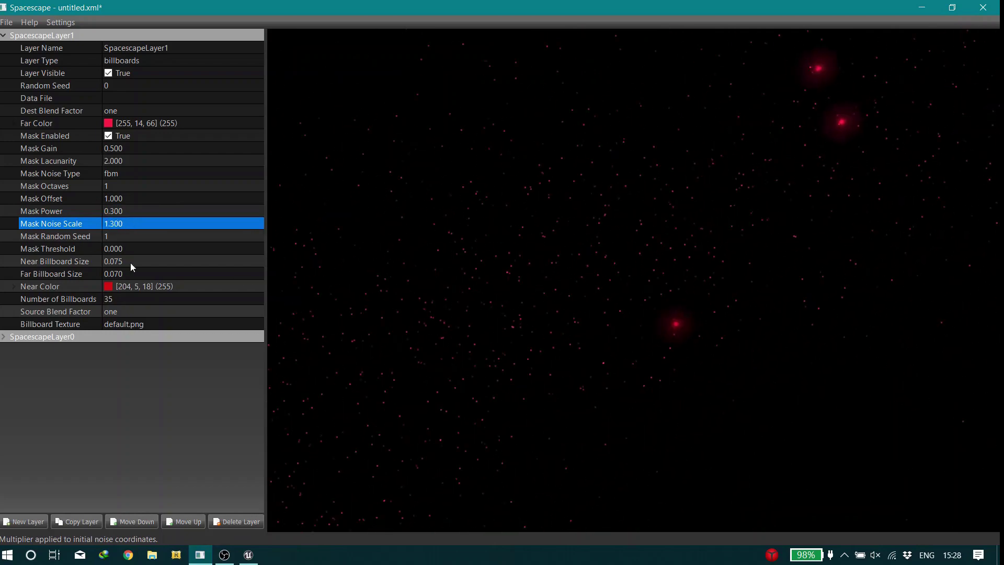
Set the billboards layer's Mask Noise Scale to 0.8 and inspect the stars from several directions.
{"action": "left_click", "coordinate": [132, 224]}
{"action": "type", "text": "."}
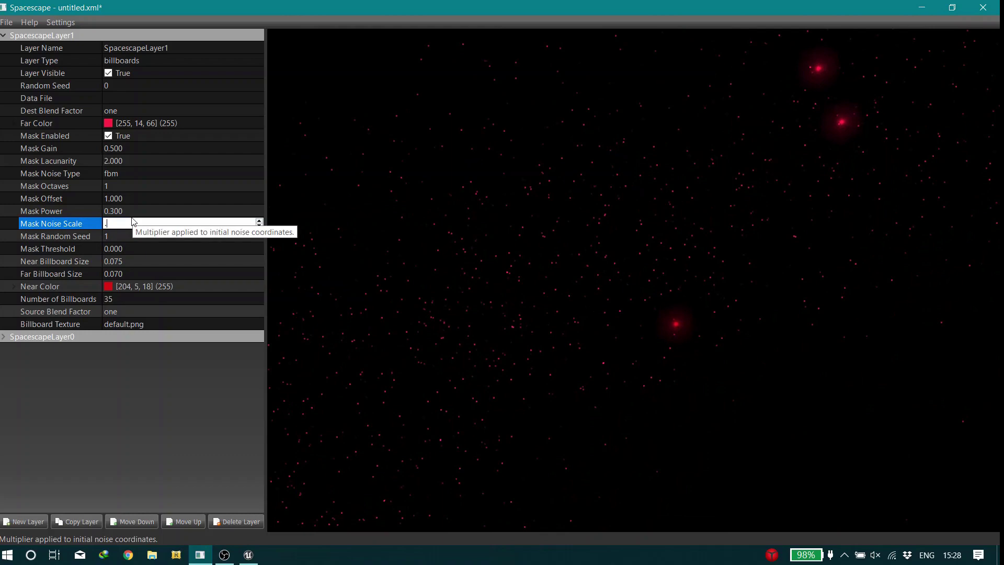
{"action": "type", "text": "8"}
{"action": "key", "text": "Return"}
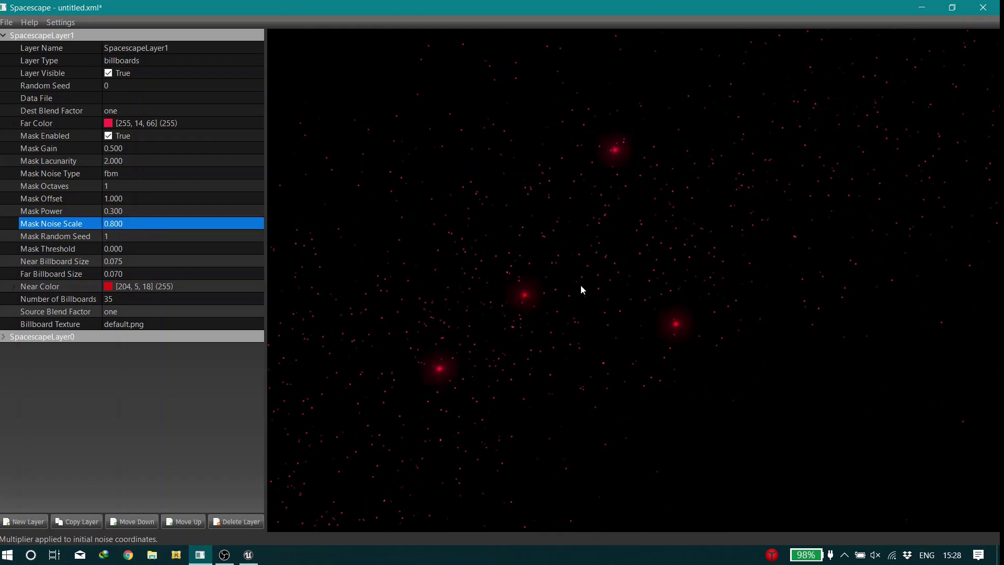
{"action": "left_click_drag", "start_coordinate": [581, 285], "coordinate": [601, 335]}
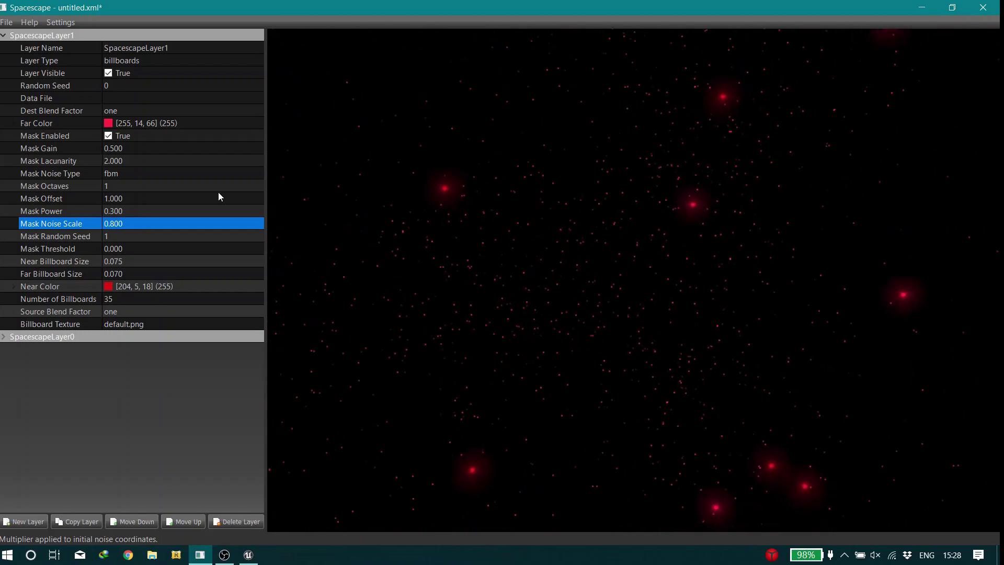
{"action": "left_click_drag", "start_coordinate": [781, 205], "coordinate": [744, 288]}
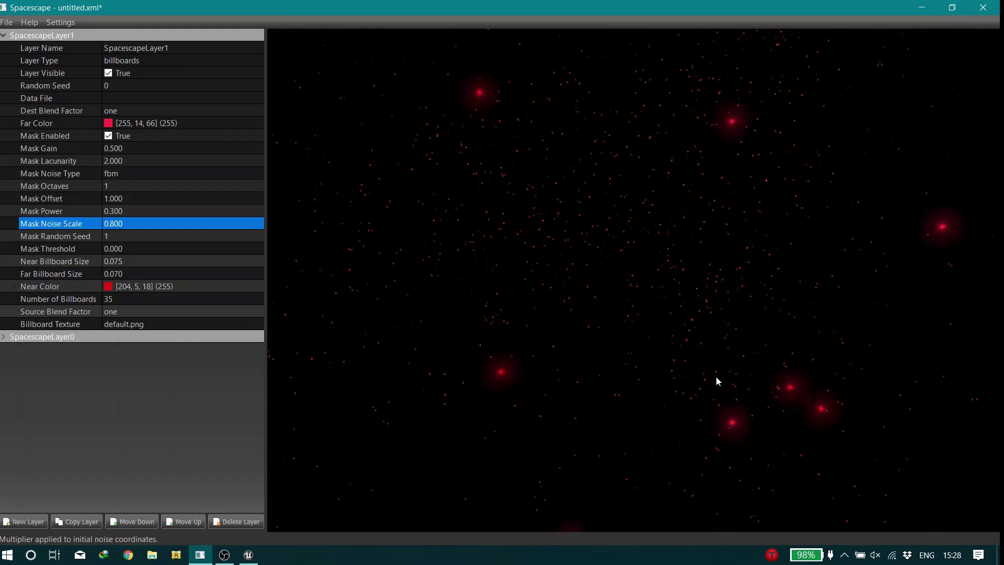
{"action": "left_click_drag", "start_coordinate": [540, 253], "coordinate": [469, 224]}
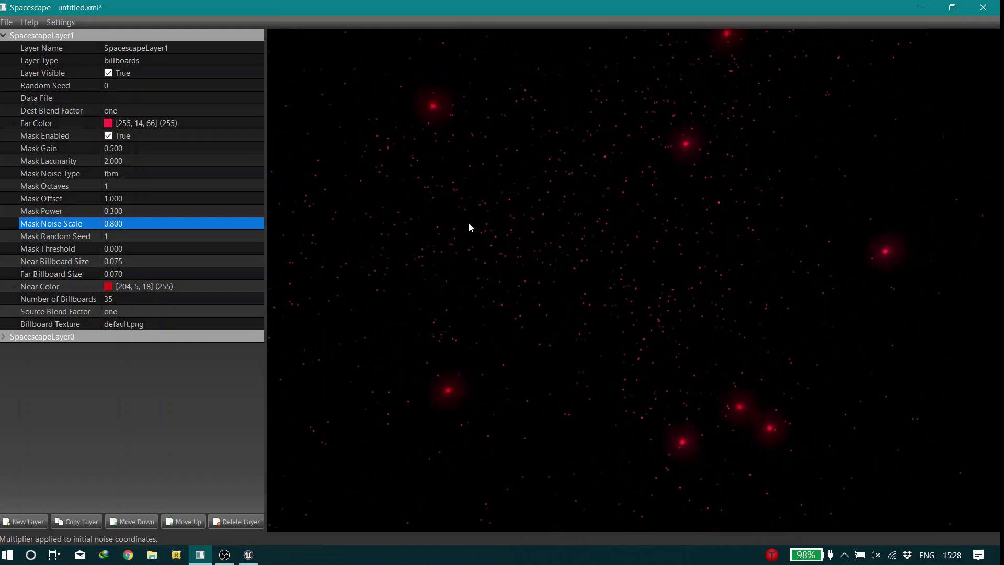
Collapse the billboards layer, add a new layer, and change its Layer Type to noise.
{"action": "left_click", "coordinate": [4, 35]}
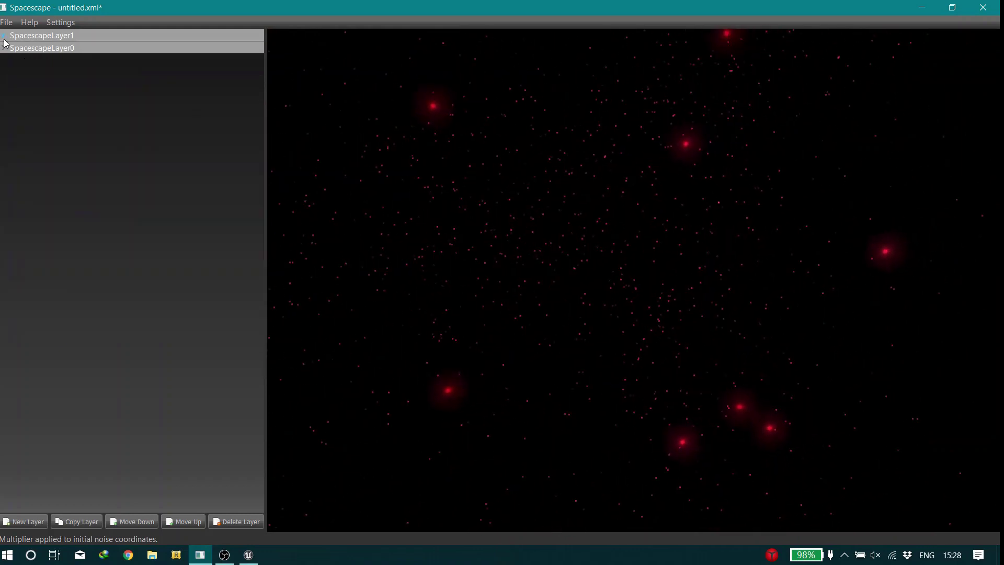
{"action": "left_click", "coordinate": [25, 521]}
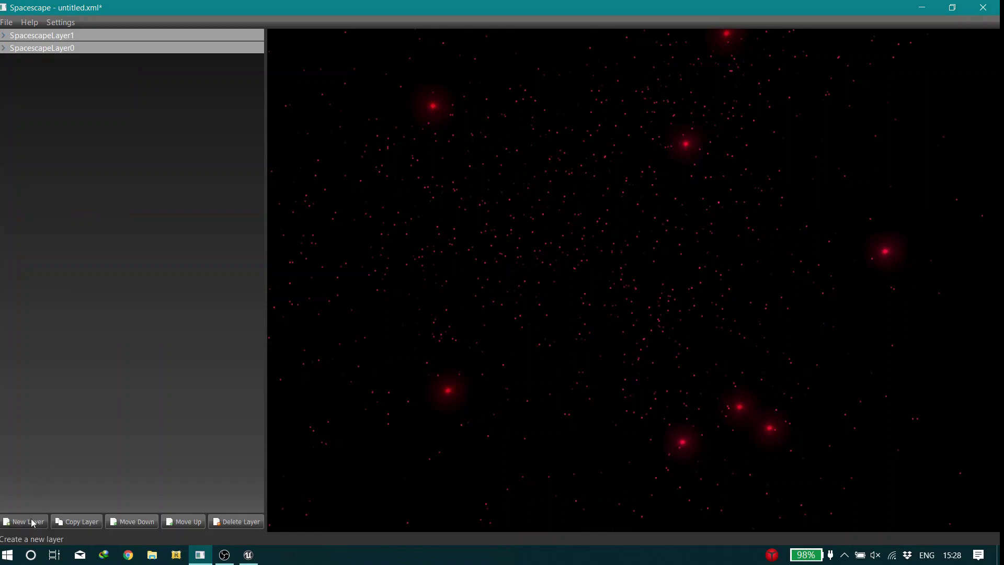
{"action": "left_click", "coordinate": [4, 35]}
{"action": "left_click", "coordinate": [140, 60]}
{"action": "left_click", "coordinate": [140, 61]}
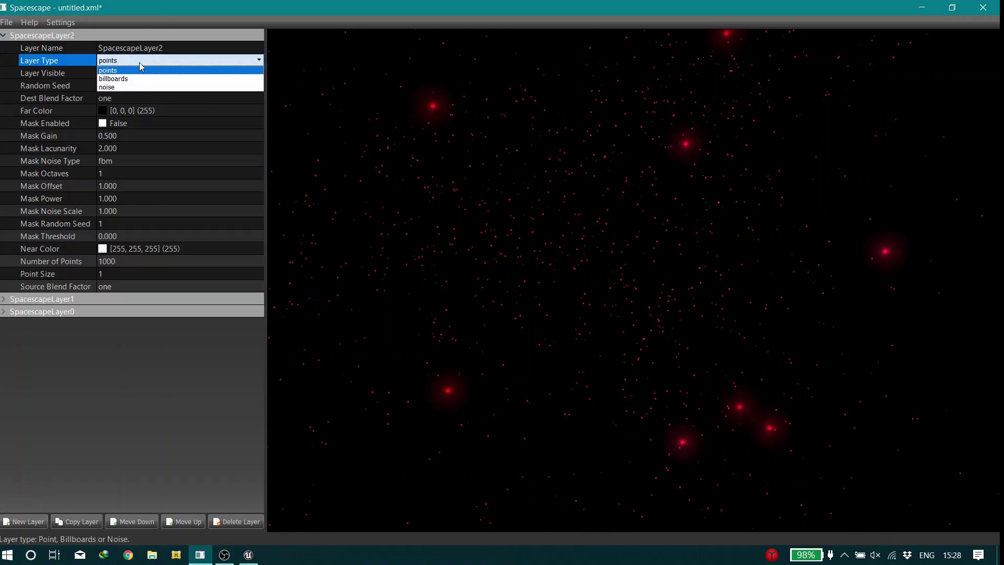
{"action": "left_click", "coordinate": [131, 87]}
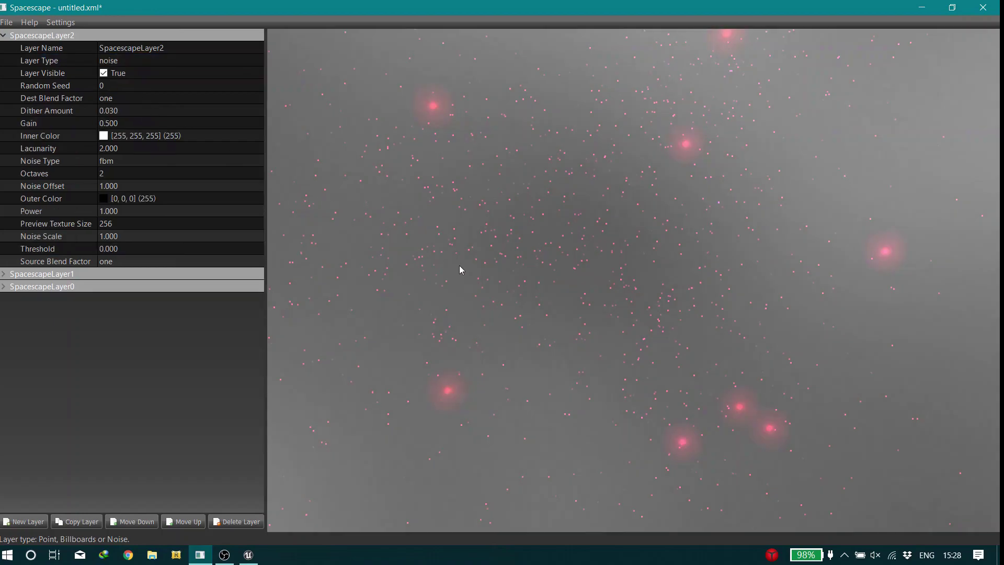
{"action": "left_click_drag", "start_coordinate": [460, 269], "coordinate": [483, 267]}
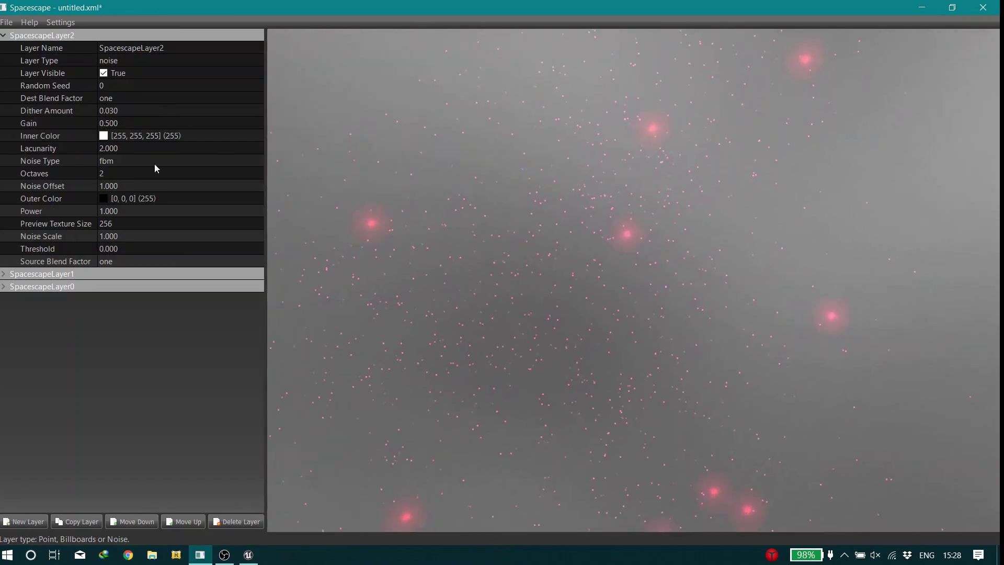
Set the noise layer's Inner Color to purple (121, 6, 193) and check the tint in the view.
{"action": "left_click", "coordinate": [123, 137]}
{"action": "left_click", "coordinate": [259, 136]}
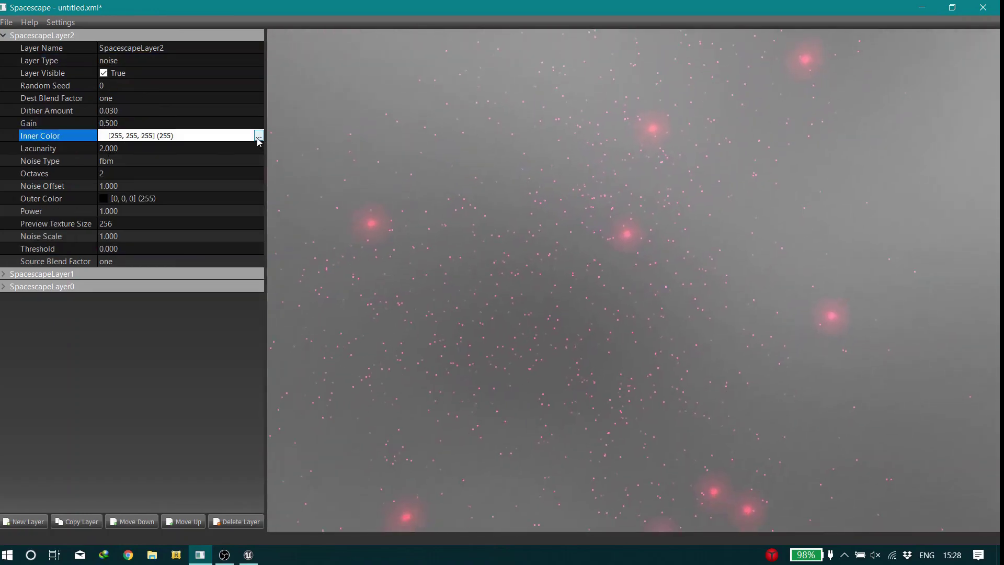
{"action": "left_click_drag", "start_coordinate": [516, 185], "coordinate": [511, 181]}
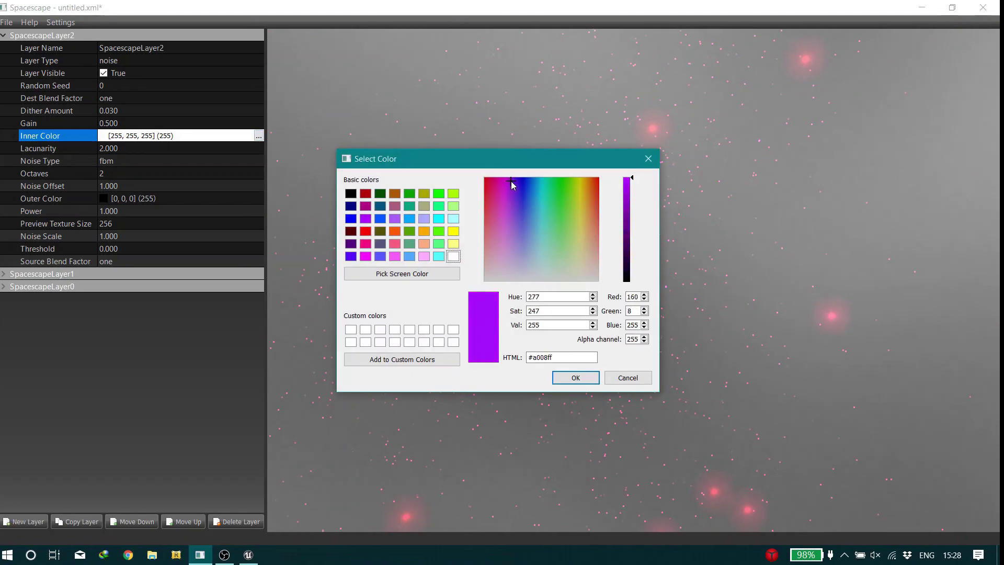
{"action": "left_click", "coordinate": [627, 203]}
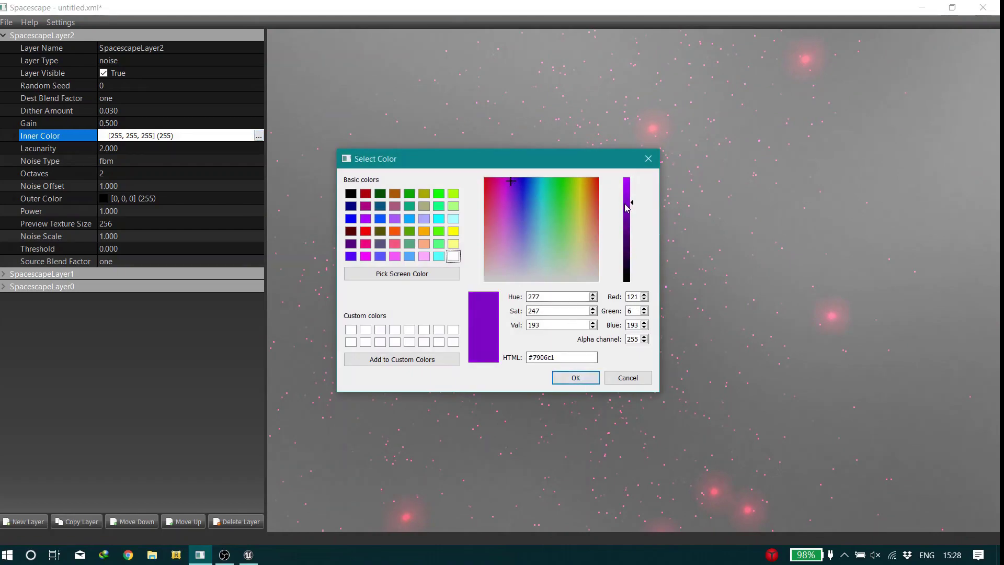
{"action": "left_click", "coordinate": [587, 379]}
{"action": "left_click_drag", "start_coordinate": [587, 379], "coordinate": [544, 326]}
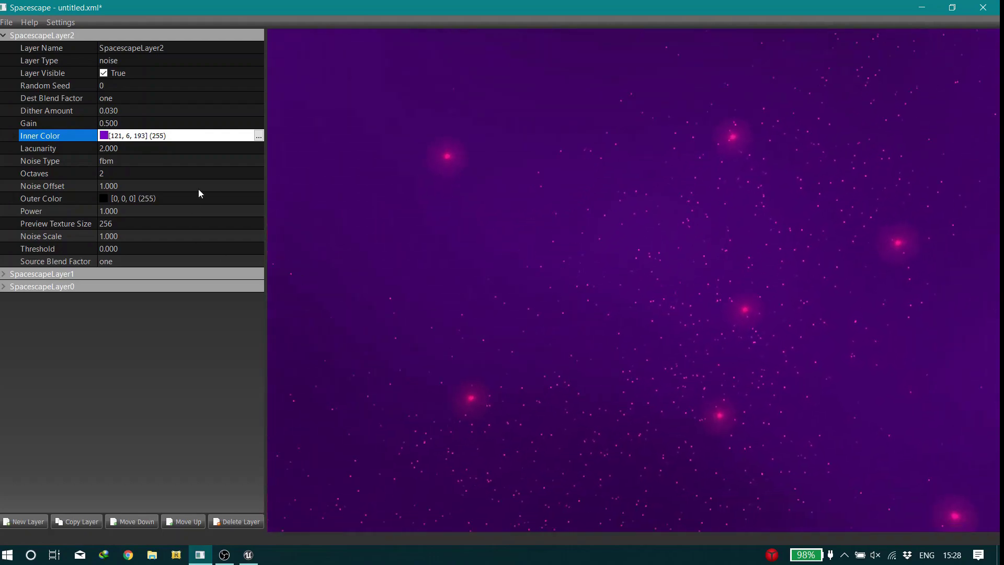
Change the noise layer's Inner Color to a darker purple (108, 1, 154).
{"action": "left_click", "coordinate": [259, 136]}
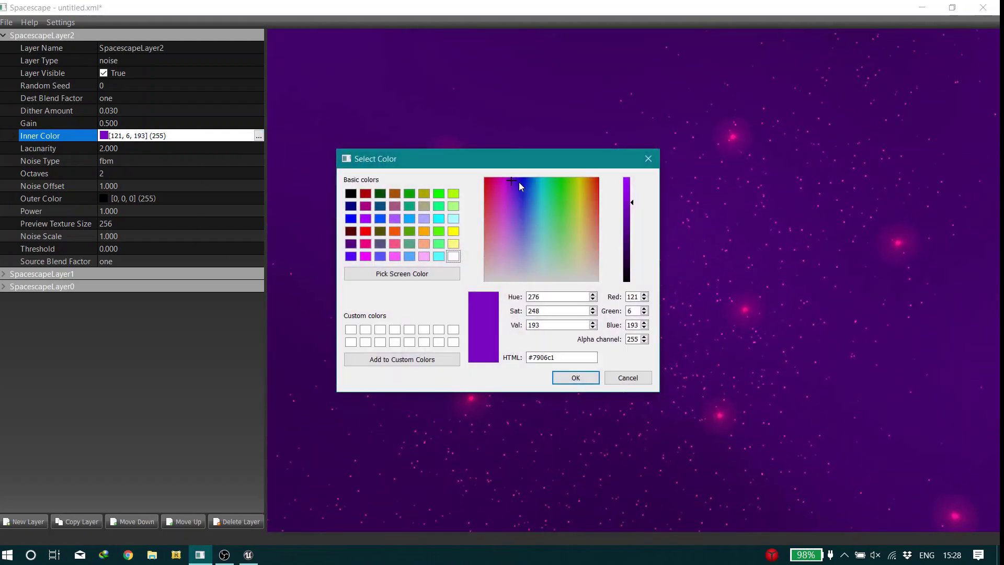
{"action": "left_click_drag", "start_coordinate": [519, 182], "coordinate": [510, 179]}
{"action": "left_click", "coordinate": [625, 218]}
{"action": "left_click", "coordinate": [581, 381]}
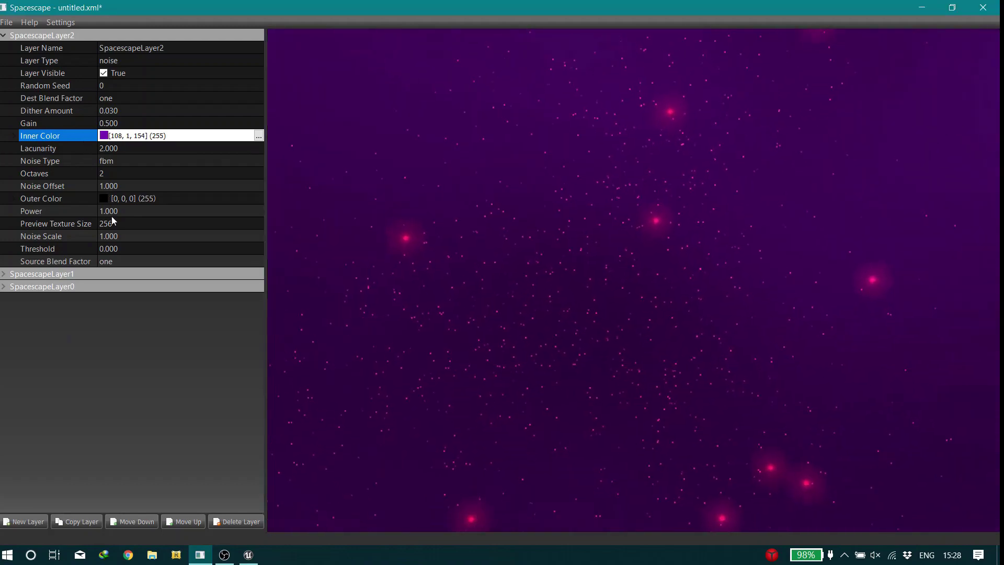
Set the noise layer's Threshold to 0.6 and look around the skybox.
{"action": "left_click", "coordinate": [115, 239]}
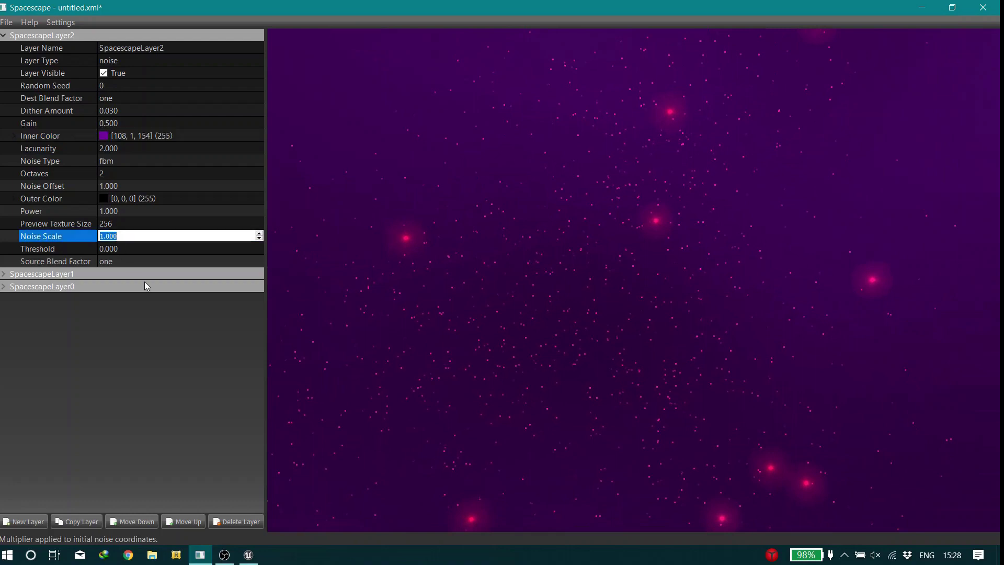
{"action": "left_click", "coordinate": [127, 250]}
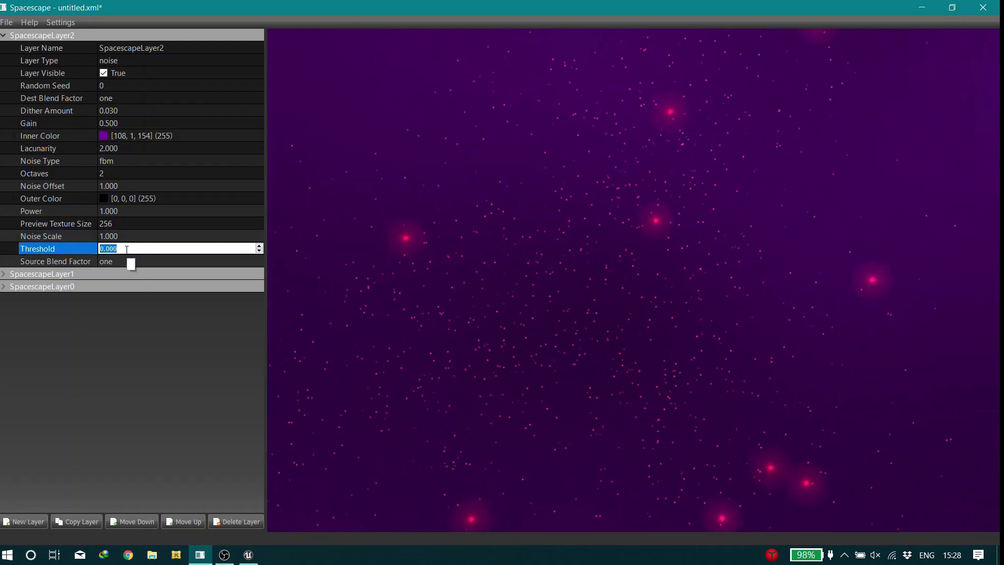
{"action": "type", "text": ".6"}
{"action": "key", "text": "Return"}
{"action": "left_click_drag", "start_coordinate": [523, 210], "coordinate": [309, 263]}
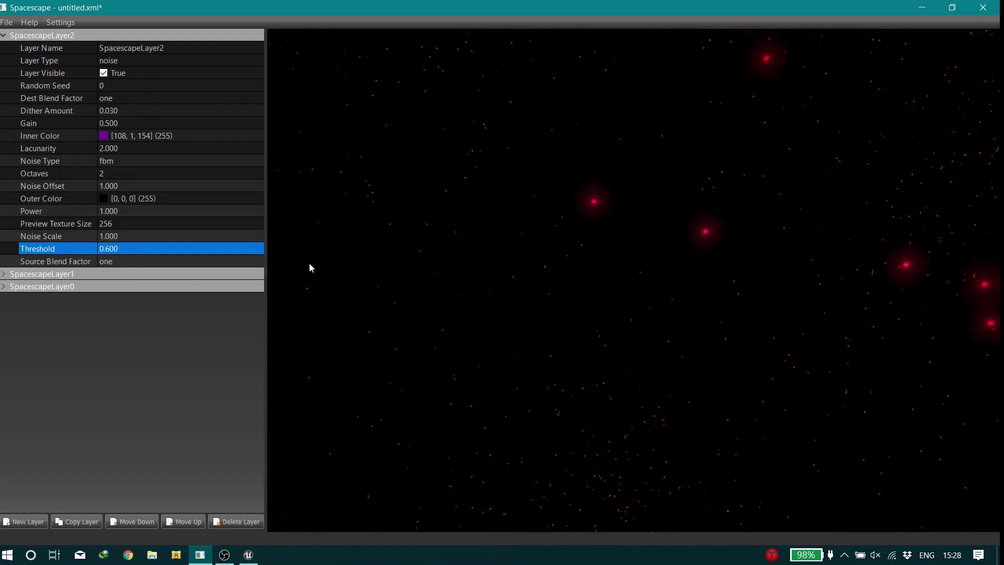
Try a Threshold of 1.2 on the noise layer.
{"action": "left_click", "coordinate": [147, 250]}
{"action": "type", "text": "1."}
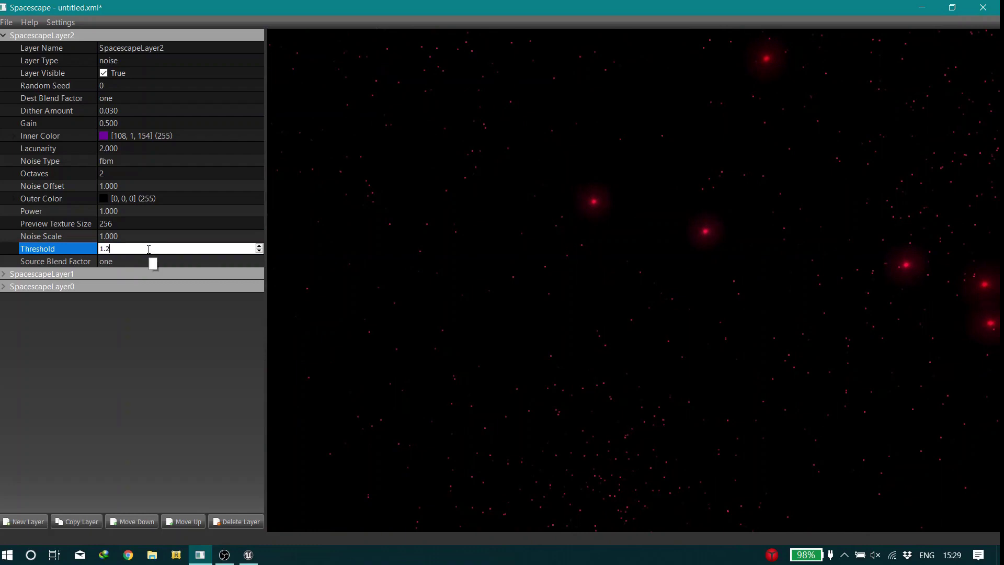
{"action": "type", "text": "2"}
{"action": "key", "text": "Return"}
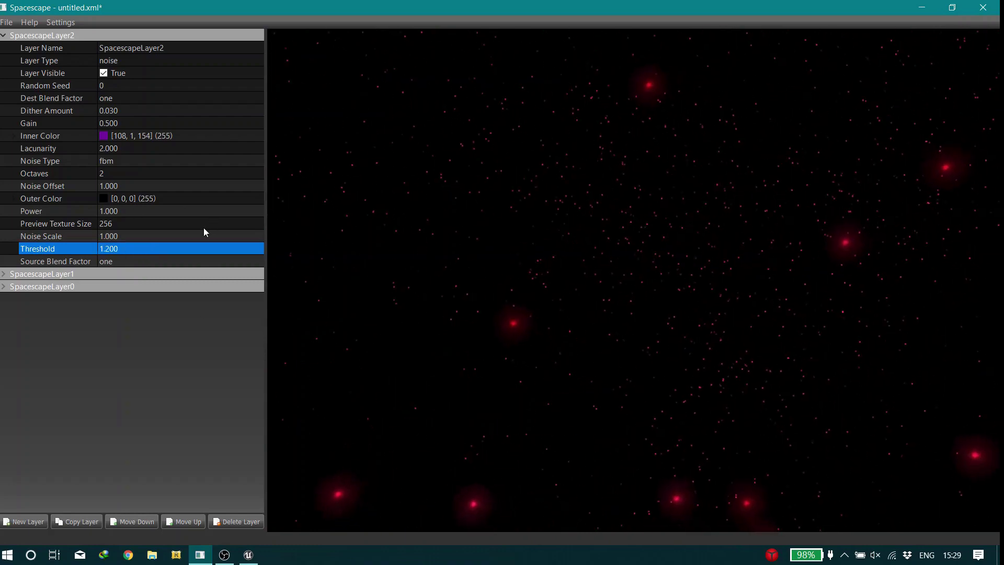
Set the noise layer's Threshold to 0.45 and inspect the purple nebula around the stars.
{"action": "left_click", "coordinate": [162, 248]}
{"action": "type", "text": ".4"}
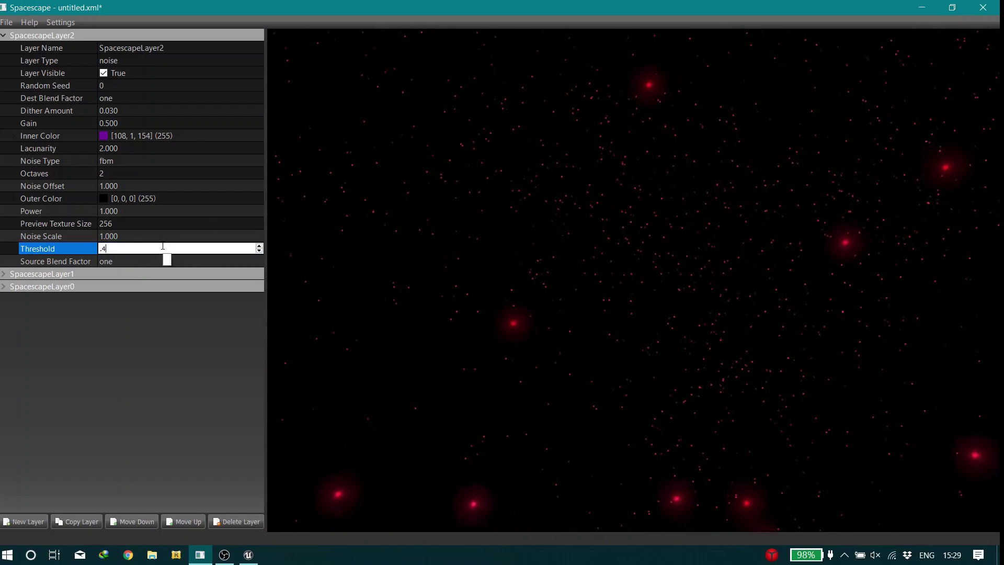
{"action": "type", "text": "5"}
{"action": "key", "text": "Return"}
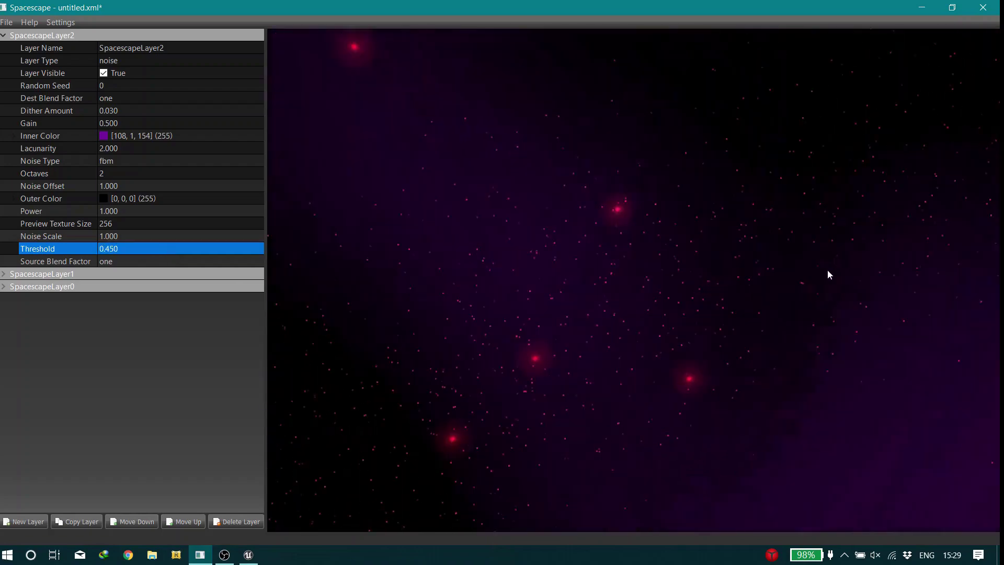
{"action": "left_click_drag", "start_coordinate": [828, 271], "coordinate": [708, 334]}
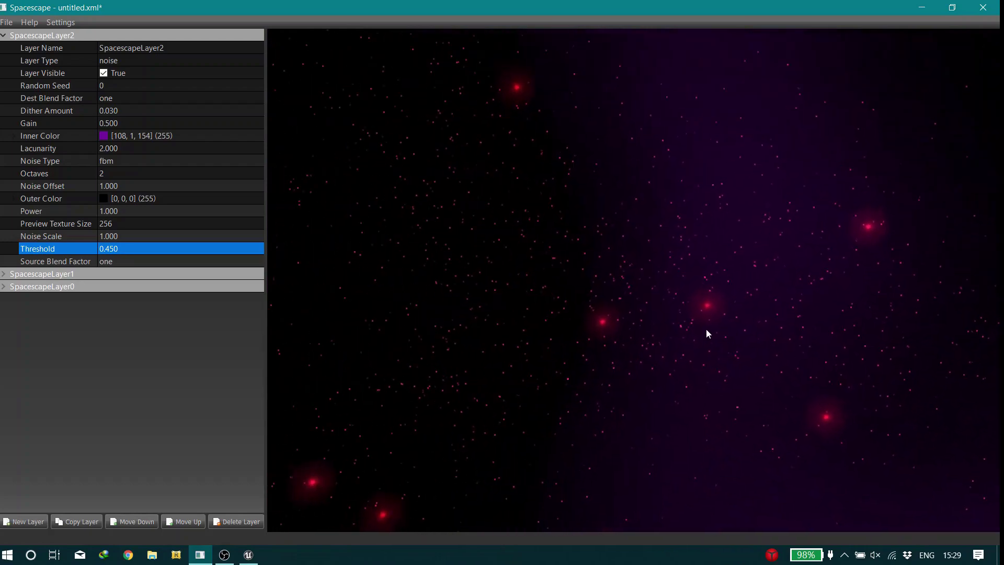
Set the noise layer's Noise Scale to 2 and check the nebula pattern in the view.
{"action": "left_click", "coordinate": [121, 236]}
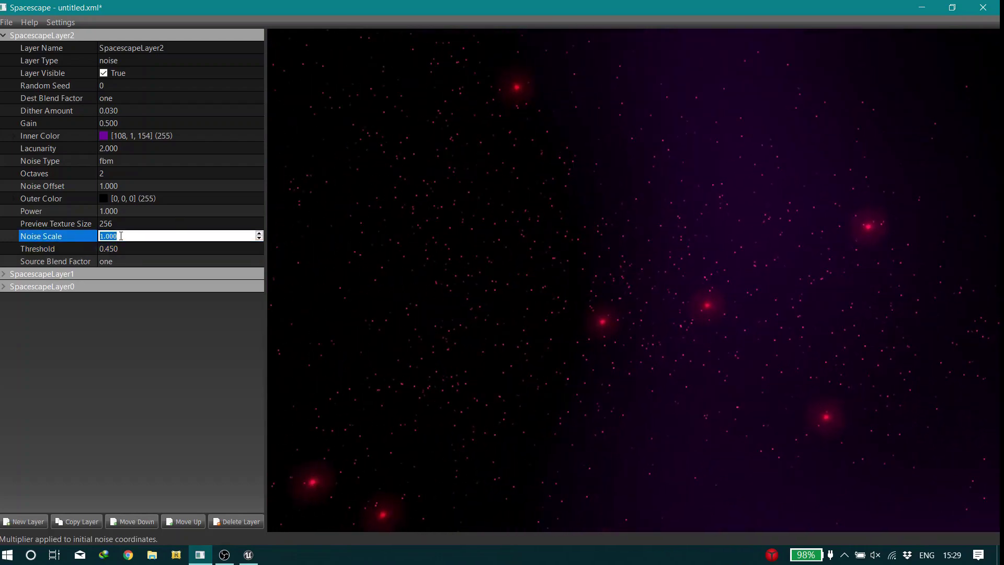
{"action": "type", "text": "2"}
{"action": "key", "text": "Return"}
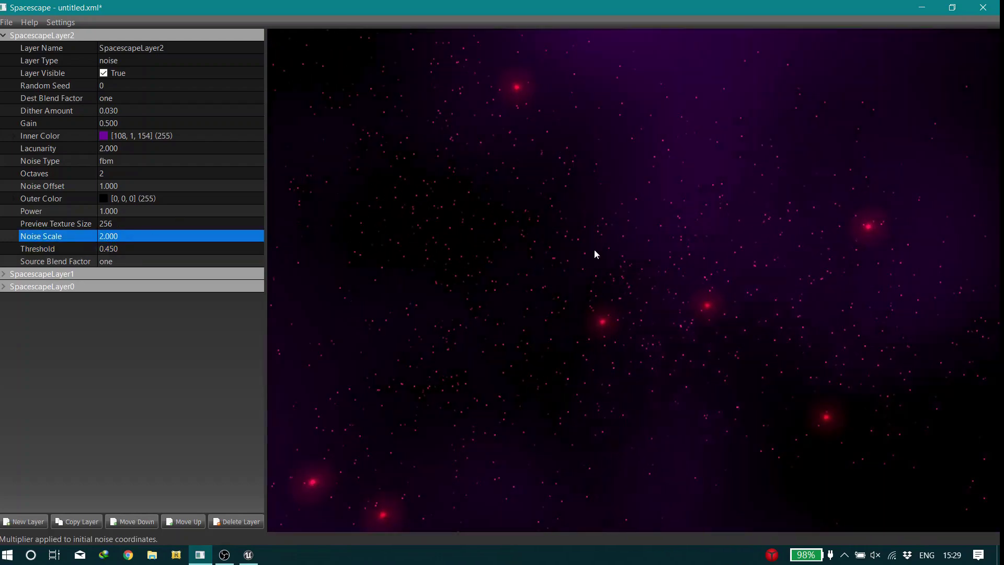
{"action": "left_click_drag", "start_coordinate": [596, 254], "coordinate": [630, 246]}
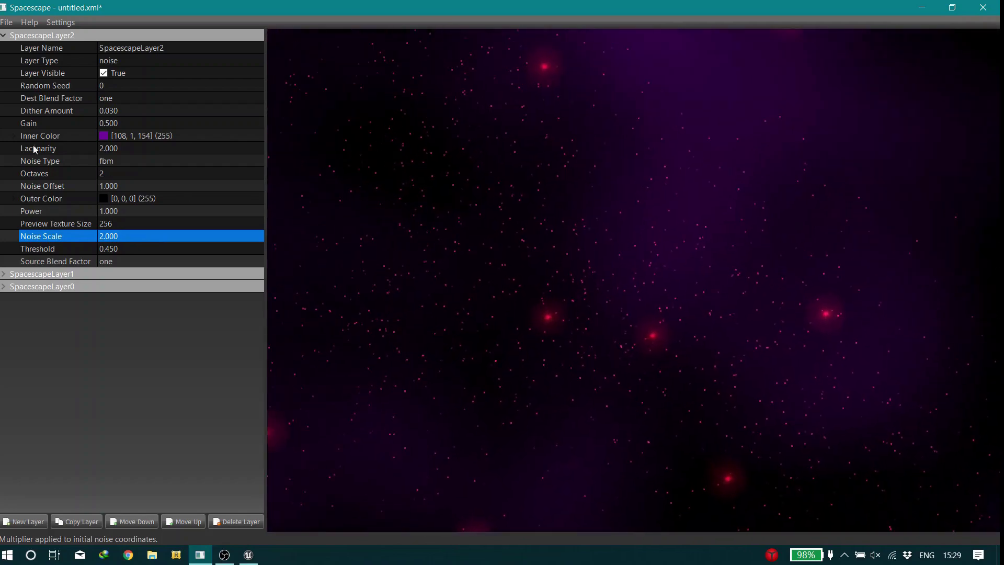
Try a Lacunarity of 4 on the noise layer and look around the nebula.
{"action": "left_click", "coordinate": [118, 148]}
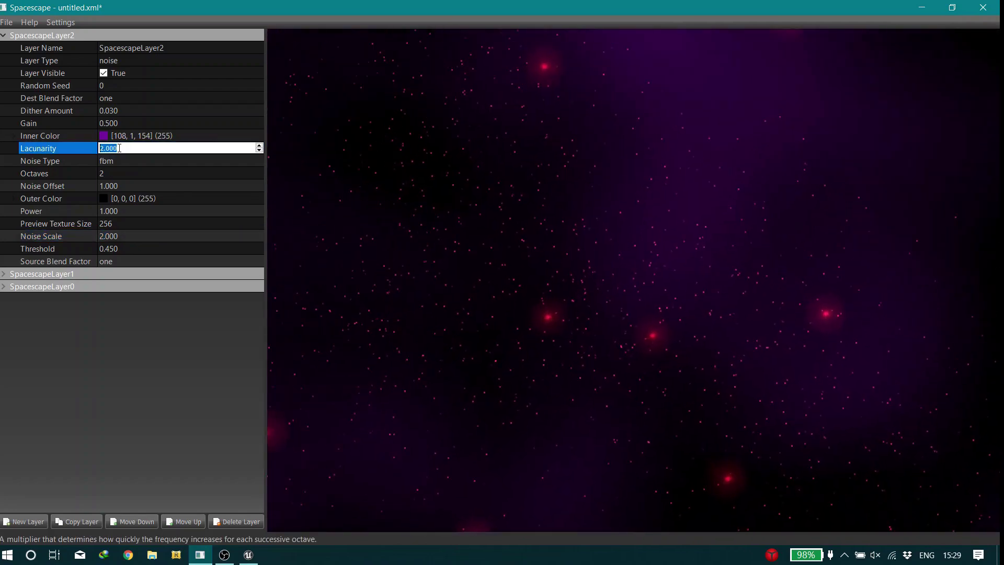
{"action": "type", "text": "4"}
{"action": "key", "text": "Return"}
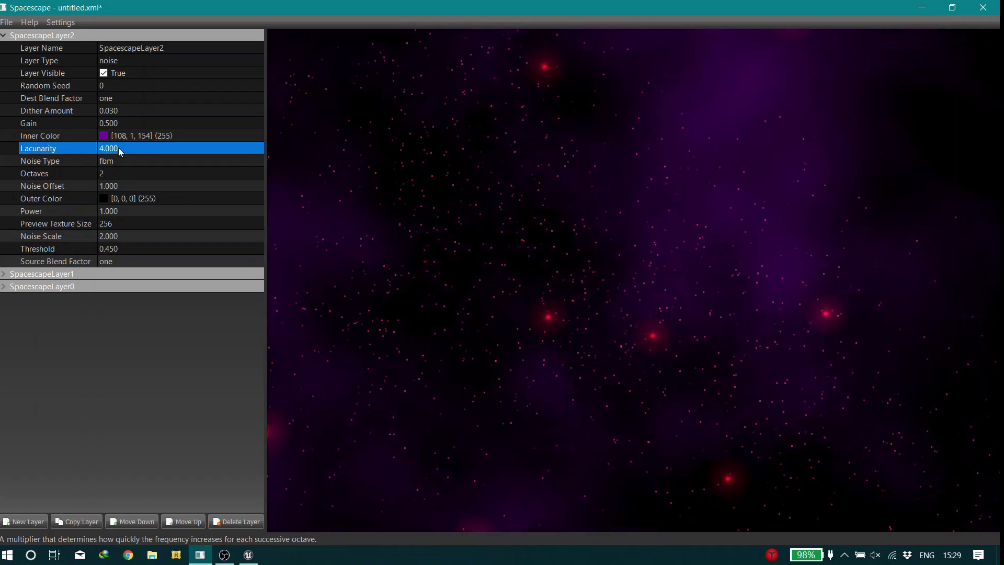
{"action": "left_click_drag", "start_coordinate": [617, 285], "coordinate": [652, 246]}
{"action": "left_click_drag", "start_coordinate": [766, 191], "coordinate": [374, 231]}
Set the noise layer's Lacunarity to 3.6 and check the nebula from another angle.
{"action": "left_click", "coordinate": [131, 150]}
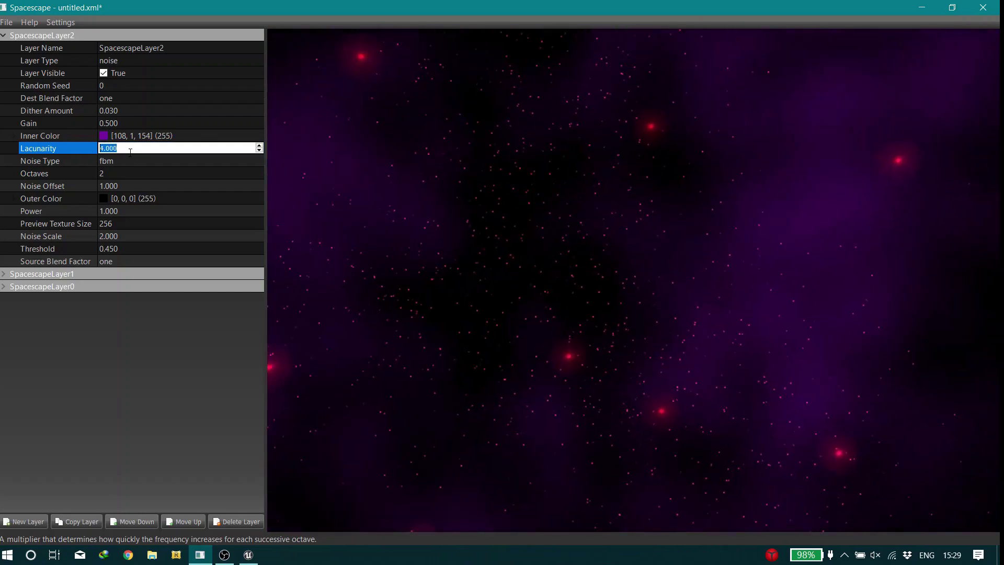
{"action": "type", "text": "3.6"}
{"action": "key", "text": "Return"}
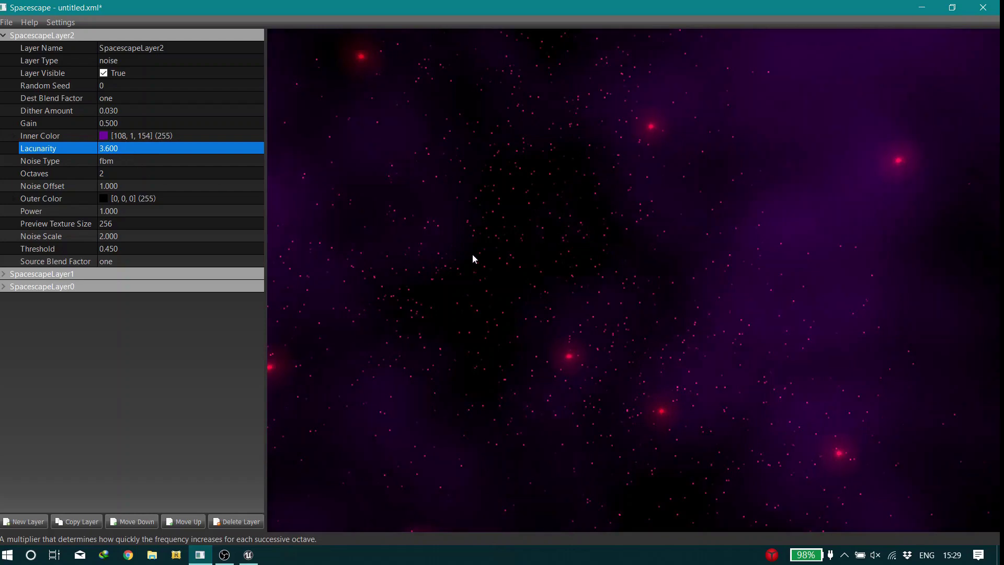
{"action": "left_click_drag", "start_coordinate": [474, 256], "coordinate": [606, 156]}
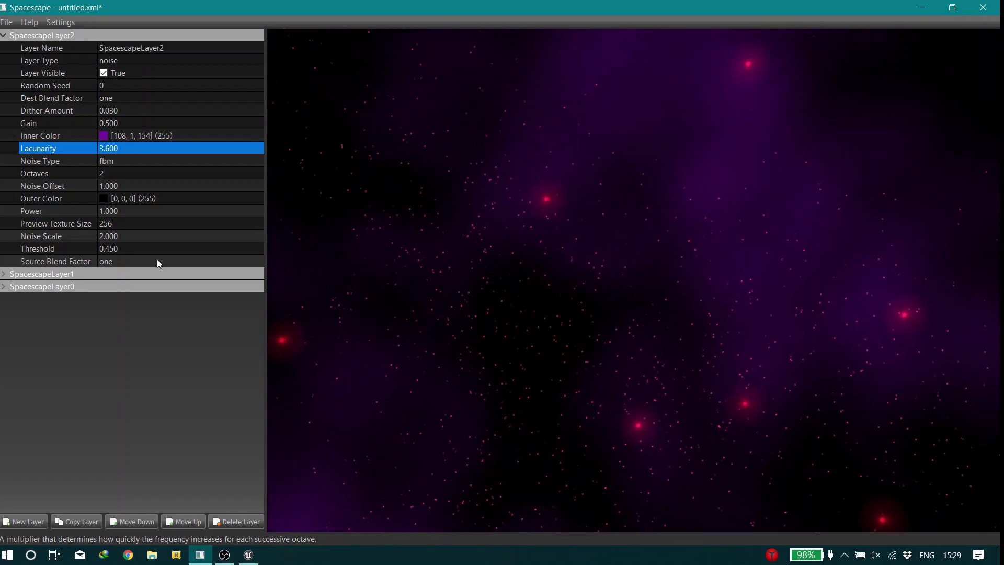
Set the noise layer's Threshold to 0.47.
{"action": "left_click", "coordinate": [137, 246]}
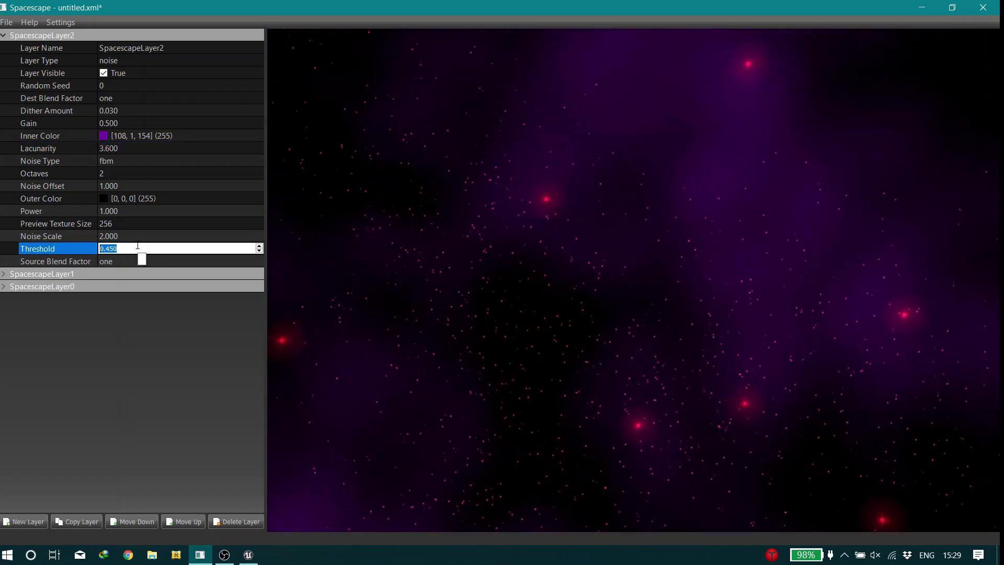
{"action": "type", "text": ".47"}
{"action": "key", "text": "Return"}
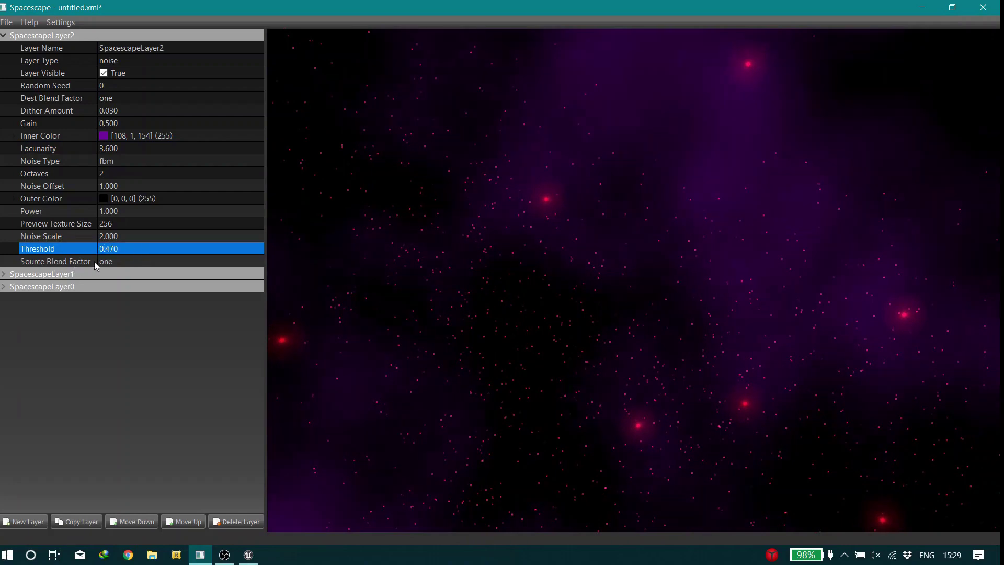
Try a Noise Scale of 0.2 on the noise layer and look around the skybox.
{"action": "left_click", "coordinate": [115, 237]}
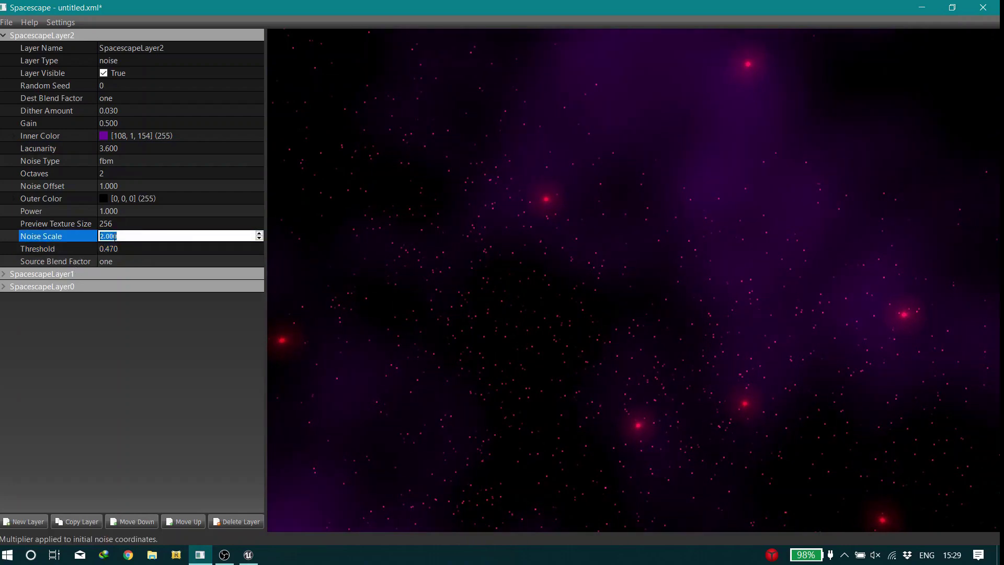
{"action": "type", "text": ".2"}
{"action": "key", "text": "Return"}
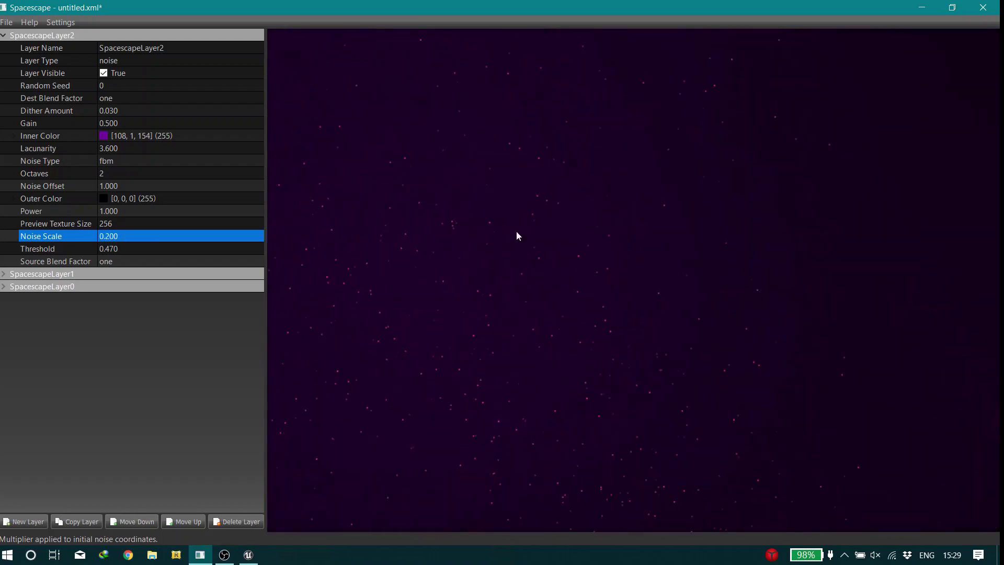
{"action": "left_click_drag", "start_coordinate": [791, 373], "coordinate": [667, 243]}
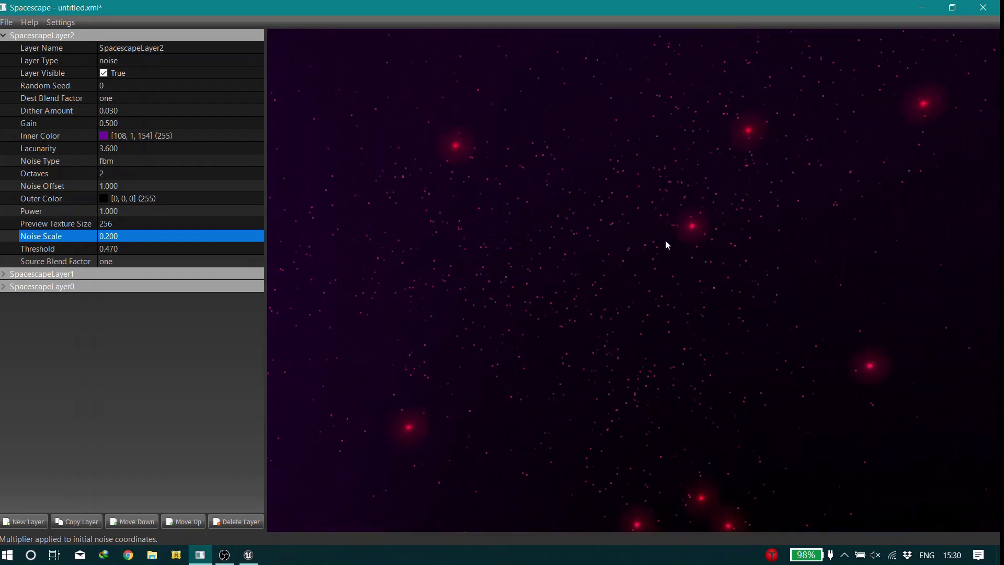
Set the noise layer's Preview Texture Size to 4096 and check the result in the view.
{"action": "left_click", "coordinate": [122, 224]}
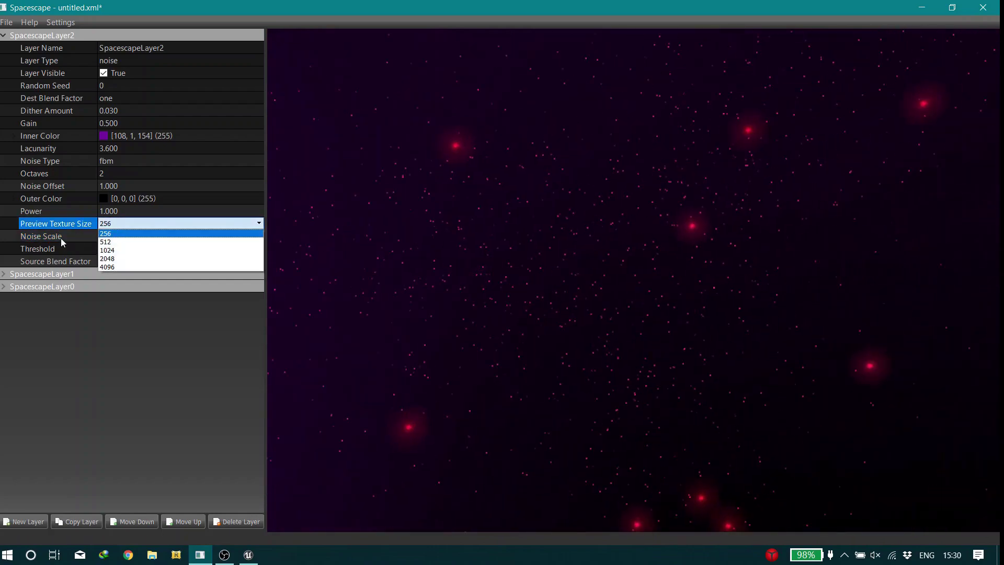
{"action": "left_click", "coordinate": [115, 267]}
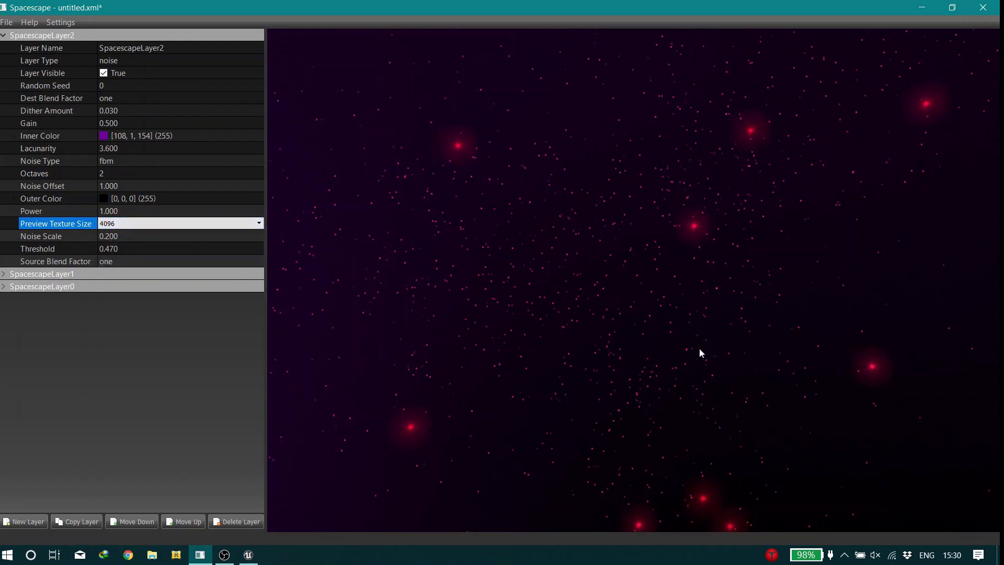
{"action": "left_click_drag", "start_coordinate": [699, 347], "coordinate": [647, 358]}
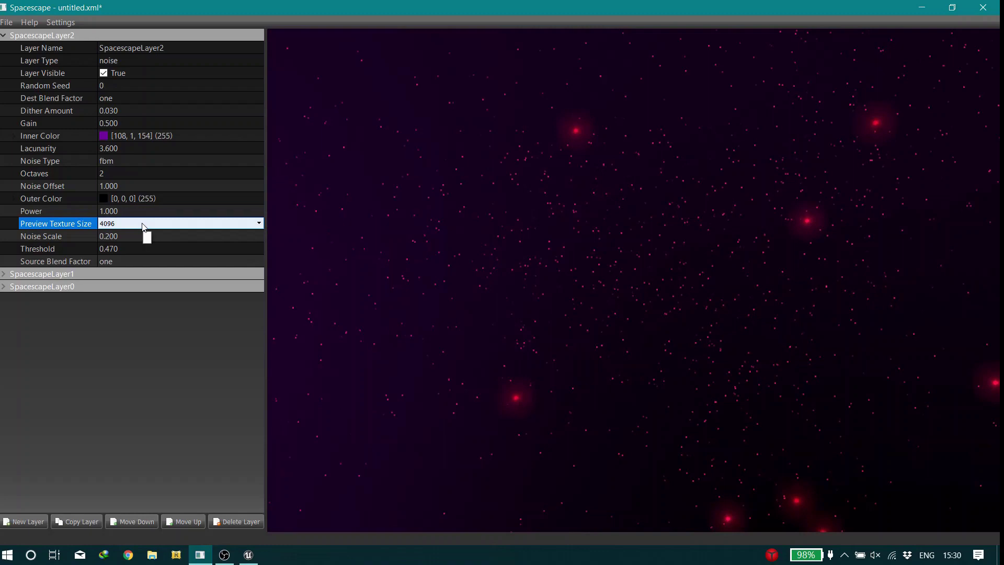
Try Octaves values of 3 and 5 on the noise layer and inspect the nebula.
{"action": "left_click", "coordinate": [145, 173]}
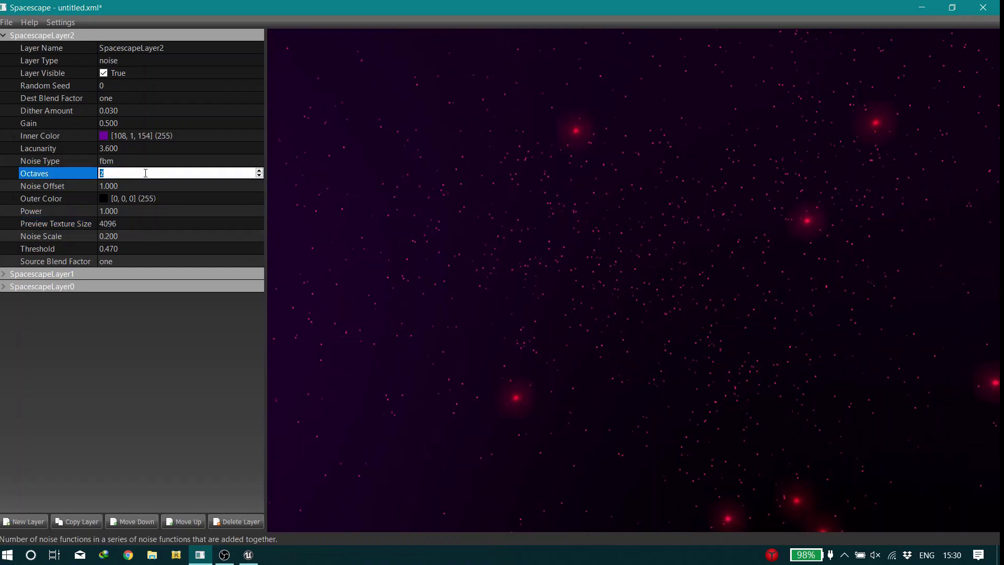
{"action": "key", "text": "Return"}
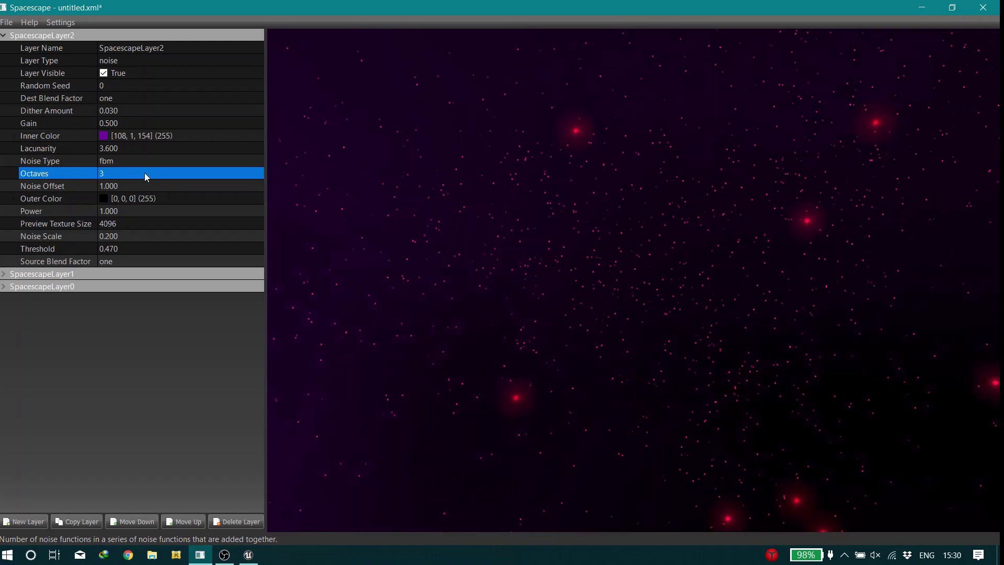
{"action": "left_click", "coordinate": [145, 173]}
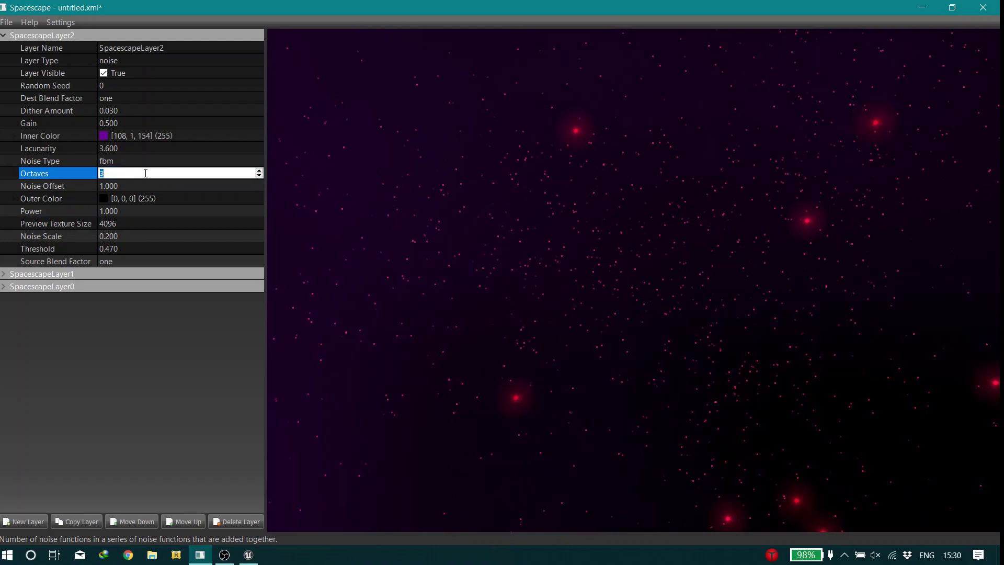
{"action": "key", "text": "Return"}
{"action": "left_click_drag", "start_coordinate": [759, 149], "coordinate": [791, 186]}
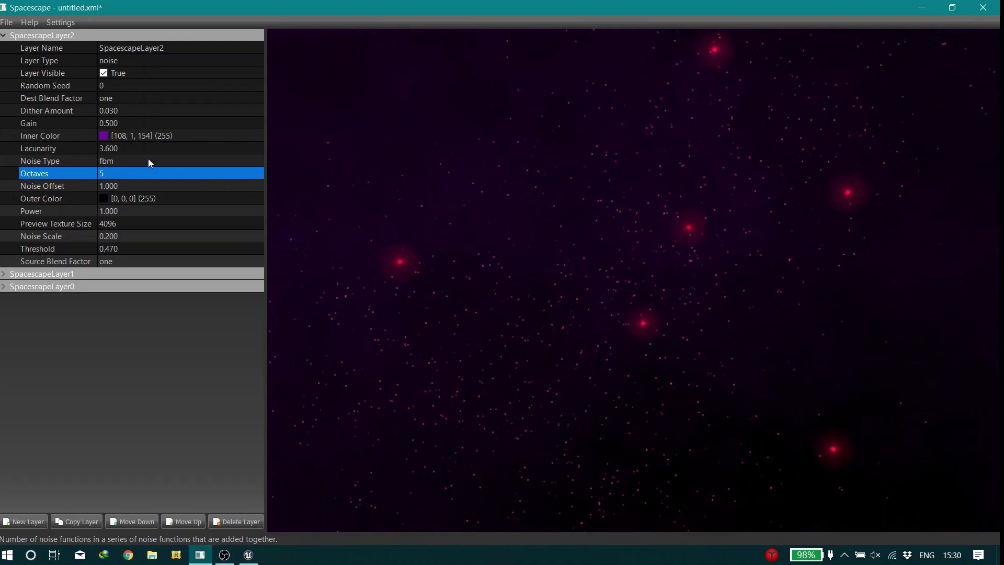
Set the noise layer's Octaves to 4.
{"action": "left_click", "coordinate": [149, 172]}
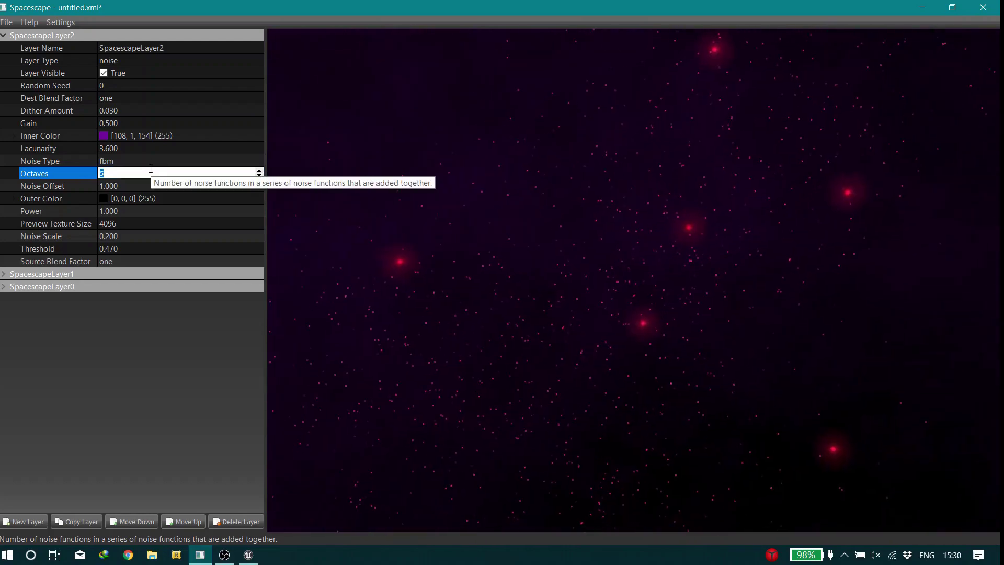
{"action": "type", "text": "4"}
{"action": "key", "text": "Return"}
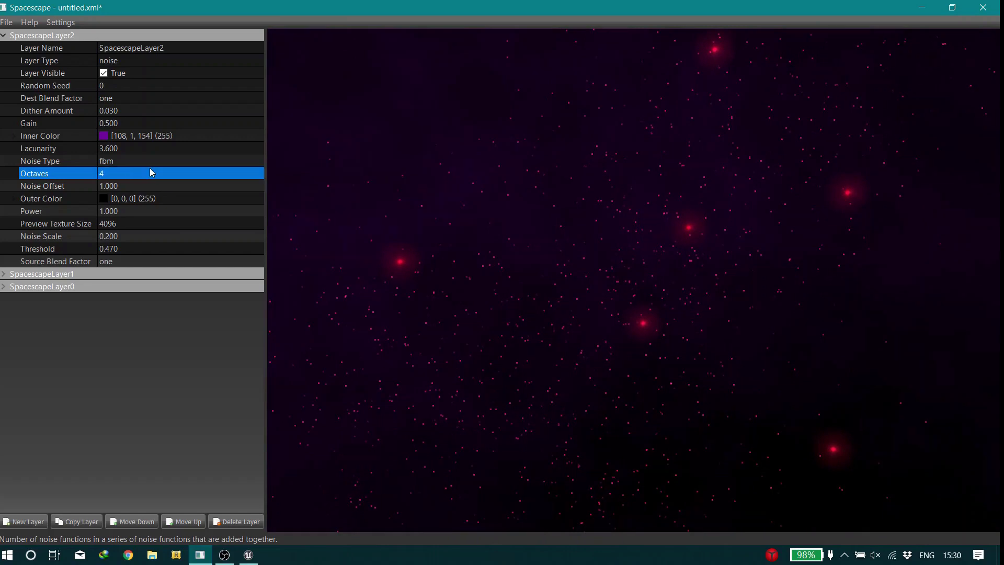
Set the noise layer's Noise Scale to 0.3 and inspect the nebula around the star cluster.
{"action": "left_click", "coordinate": [119, 236]}
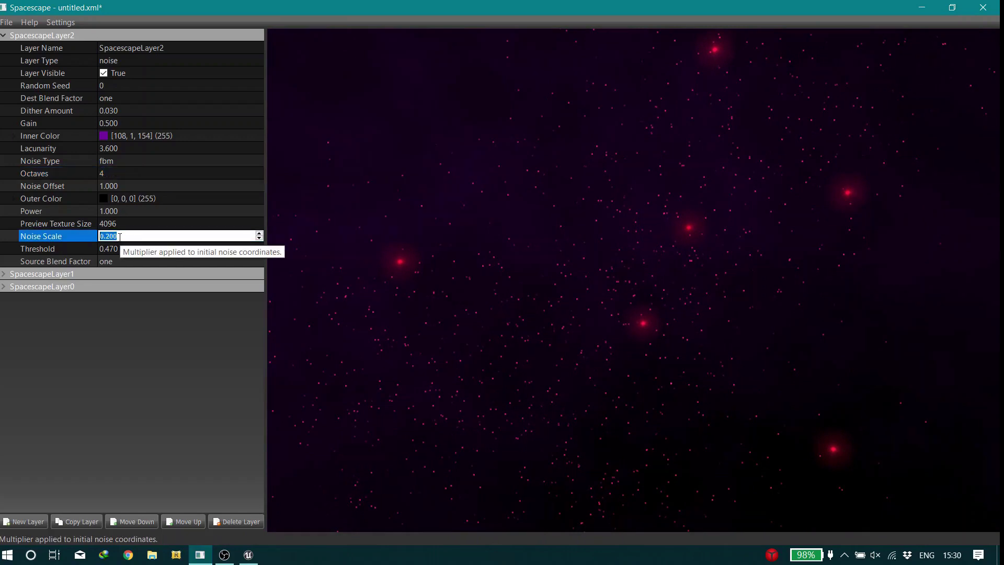
{"action": "type", "text": "."}
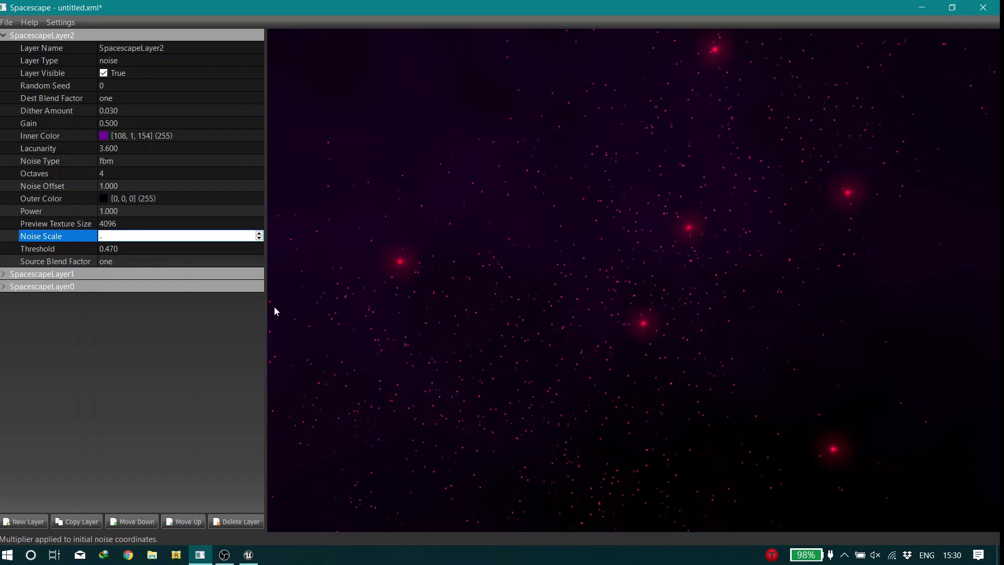
{"action": "type", "text": "3"}
{"action": "key", "text": "Return"}
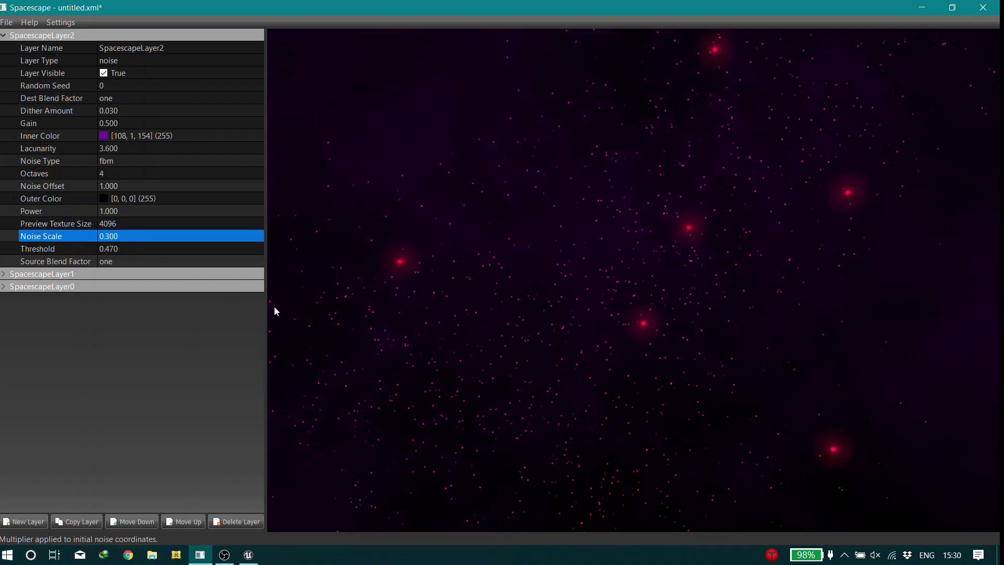
{"action": "left_click_drag", "start_coordinate": [506, 263], "coordinate": [521, 217]}
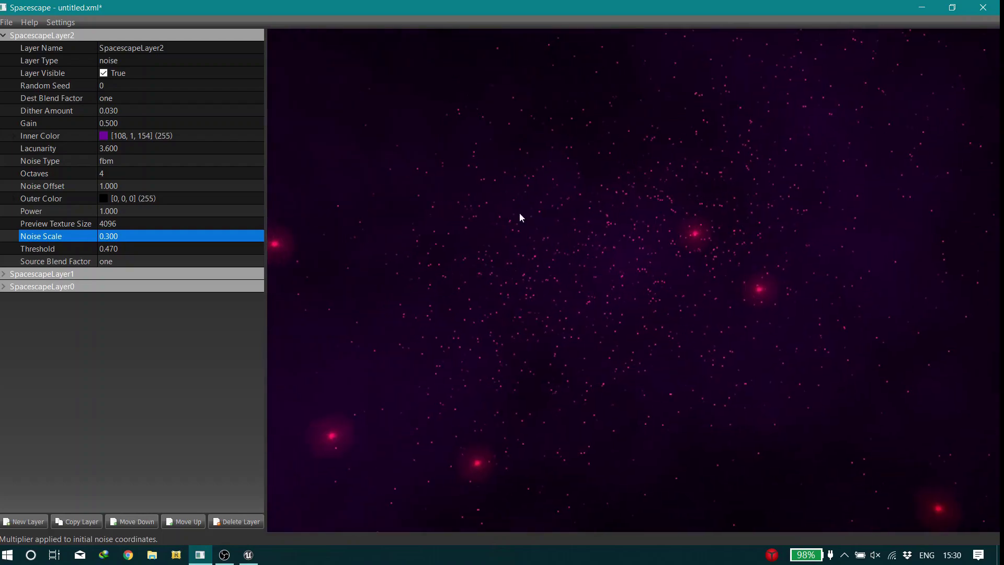
Collapse the noise layer's properties and examine the combined stars and nebula in the skybox.
{"action": "left_click", "coordinate": [3, 35]}
{"action": "left_click_drag", "start_coordinate": [336, 249], "coordinate": [511, 318]}
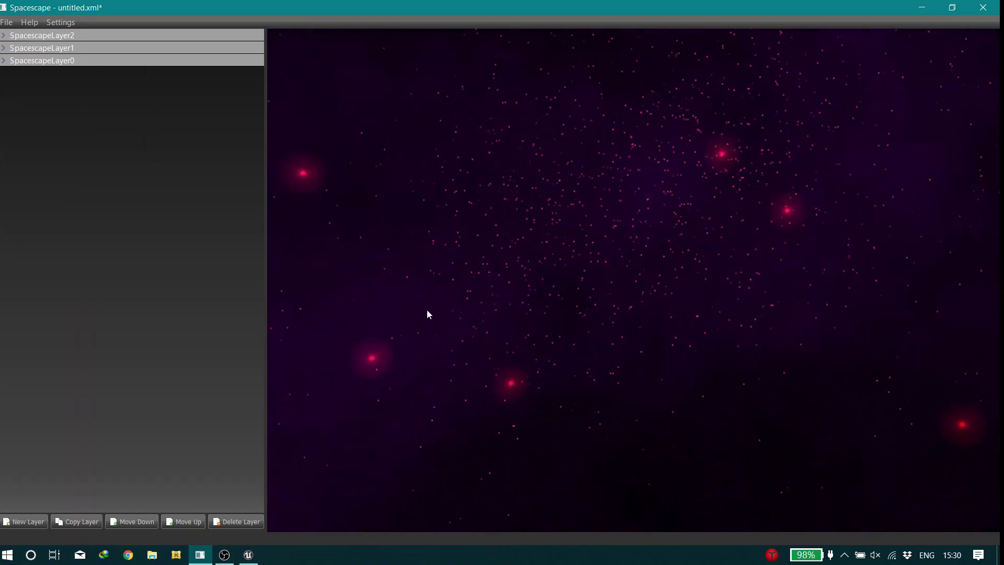
{"action": "left_click_drag", "start_coordinate": [512, 218], "coordinate": [540, 286]}
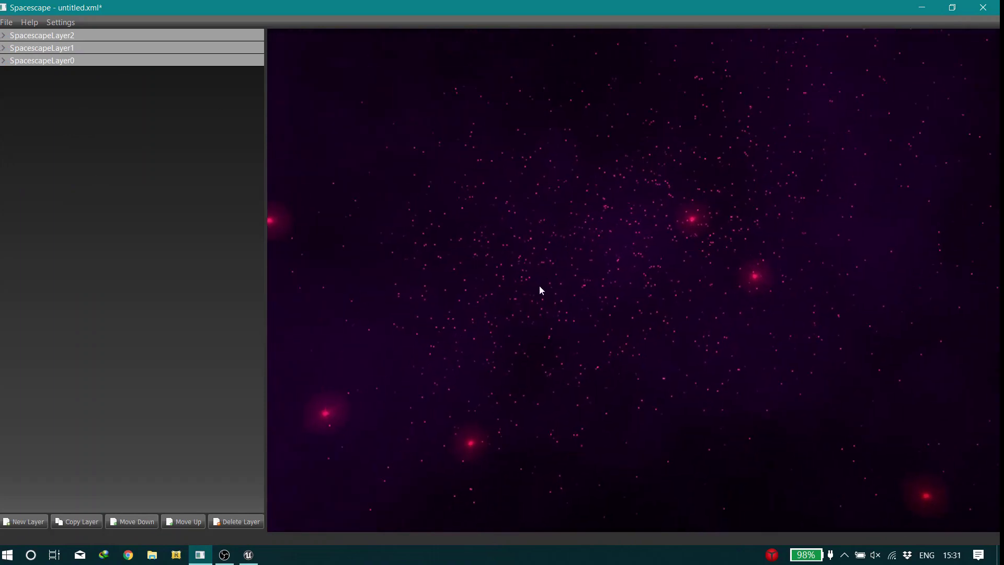
{"action": "mouse_move", "coordinate": [477, 302]}
{"action": "left_mouse_down"}
{"action": "mouse_move", "coordinate": [466, 305]}
{"action": "mouse_move", "coordinate": [542, 287]}
{"action": "mouse_move", "coordinate": [457, 318]}
{"action": "mouse_move", "coordinate": [487, 307]}
{"action": "left_mouse_up"}
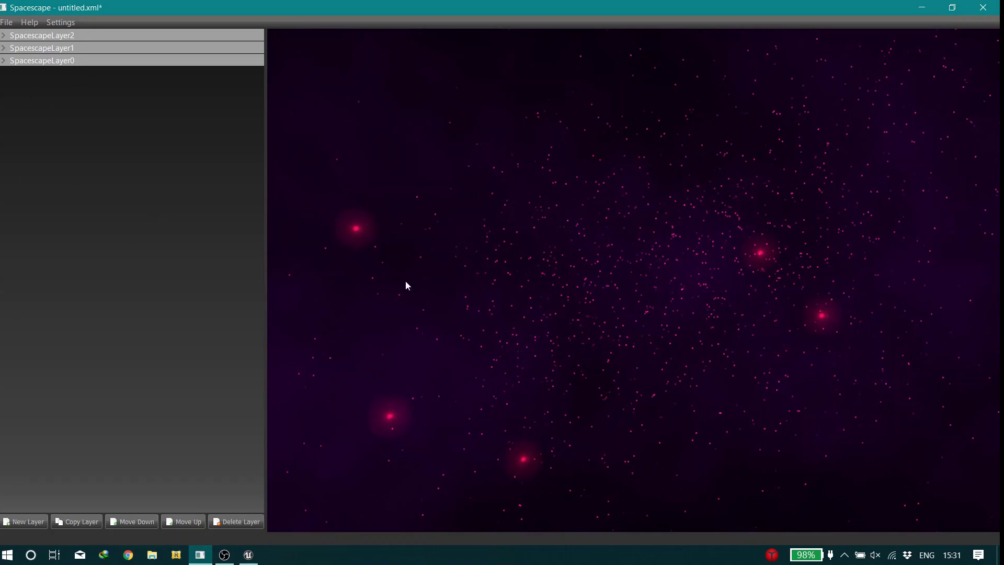
{"action": "left_click_drag", "start_coordinate": [406, 283], "coordinate": [500, 327]}
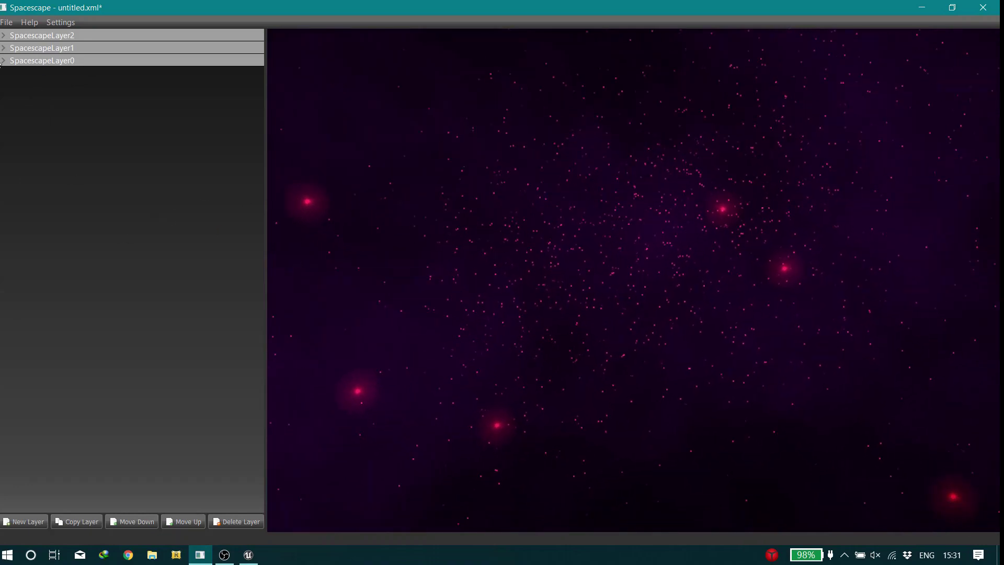
Save the skybox project as training test.xml in the night skies folder, replacing the existing file.
{"action": "left_click", "coordinate": [7, 23]}
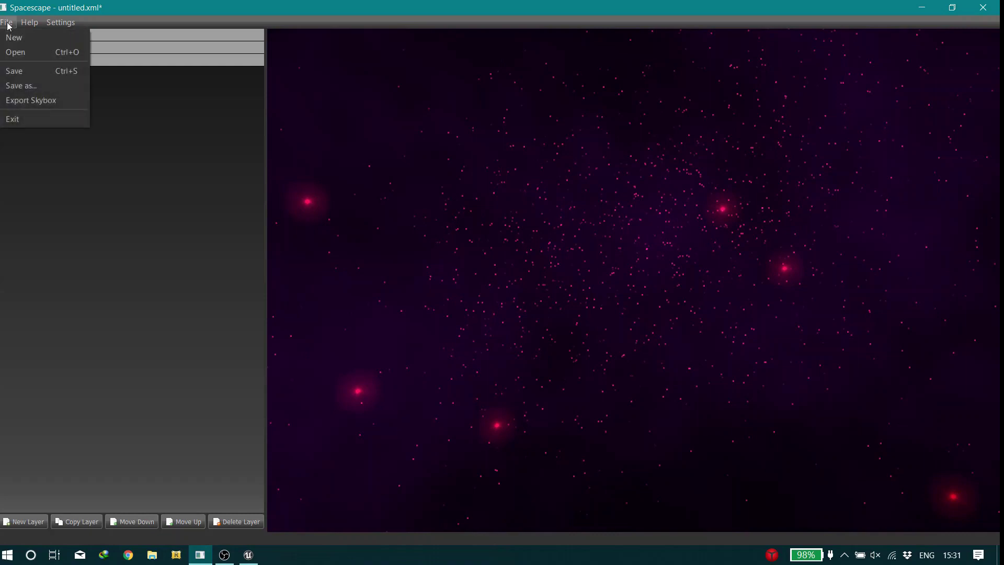
{"action": "left_click", "coordinate": [27, 88]}
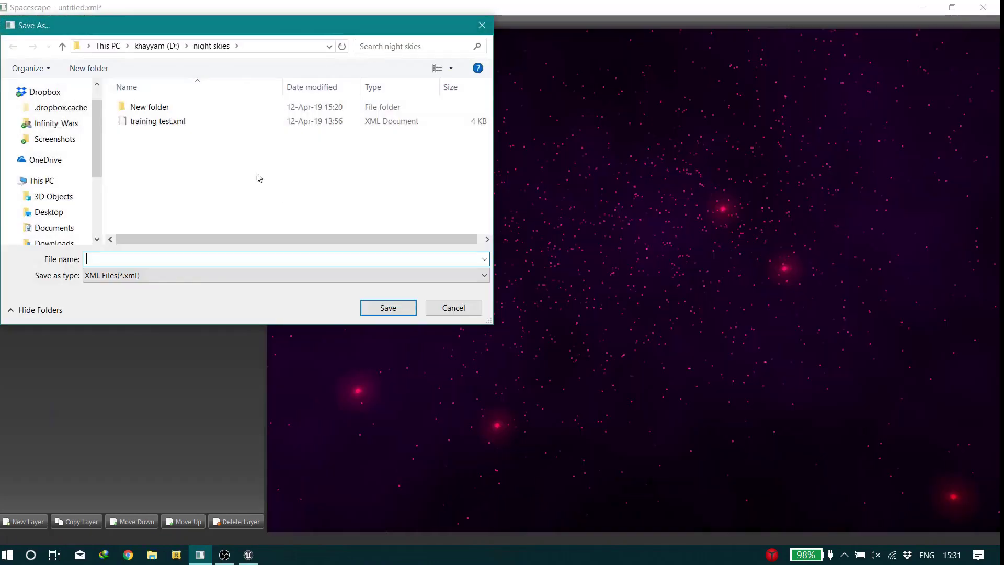
{"action": "left_click", "coordinate": [177, 126]}
{"action": "key", "text": "Return"}
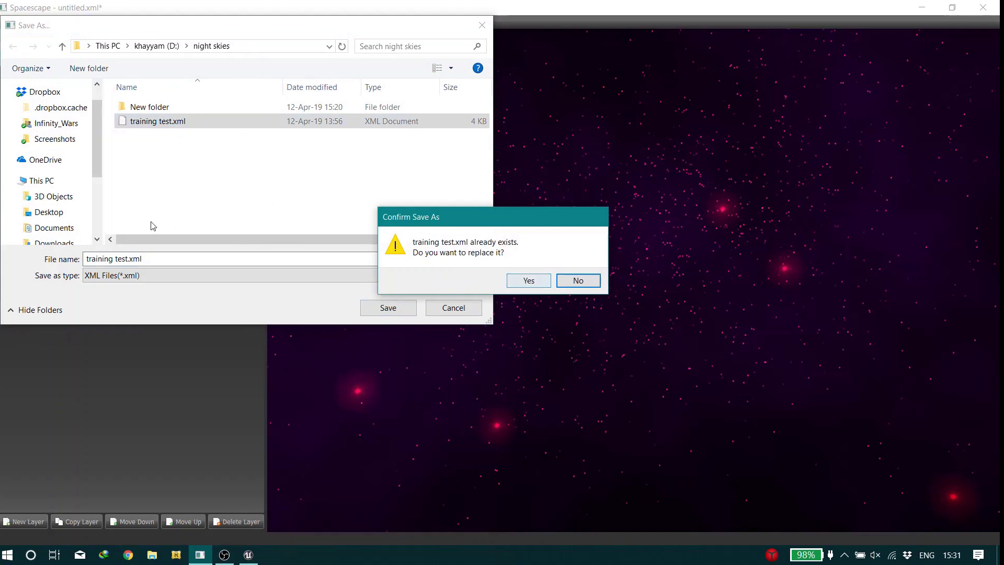
{"action": "left_click", "coordinate": [544, 285]}
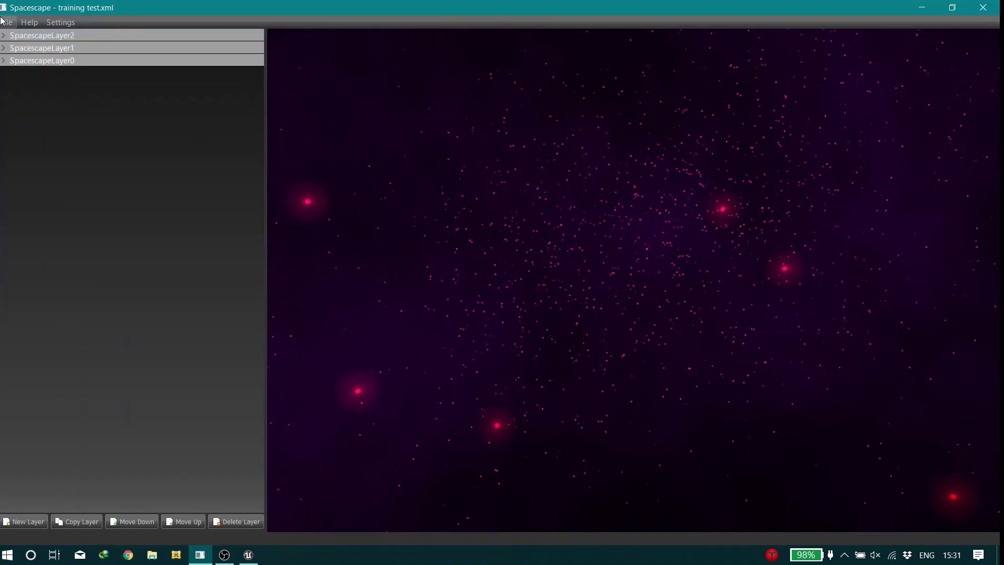
Start a skybox export and choose New folder inside the night skies folder as its destination.
{"action": "left_click", "coordinate": [6, 22]}
{"action": "left_click", "coordinate": [23, 102]}
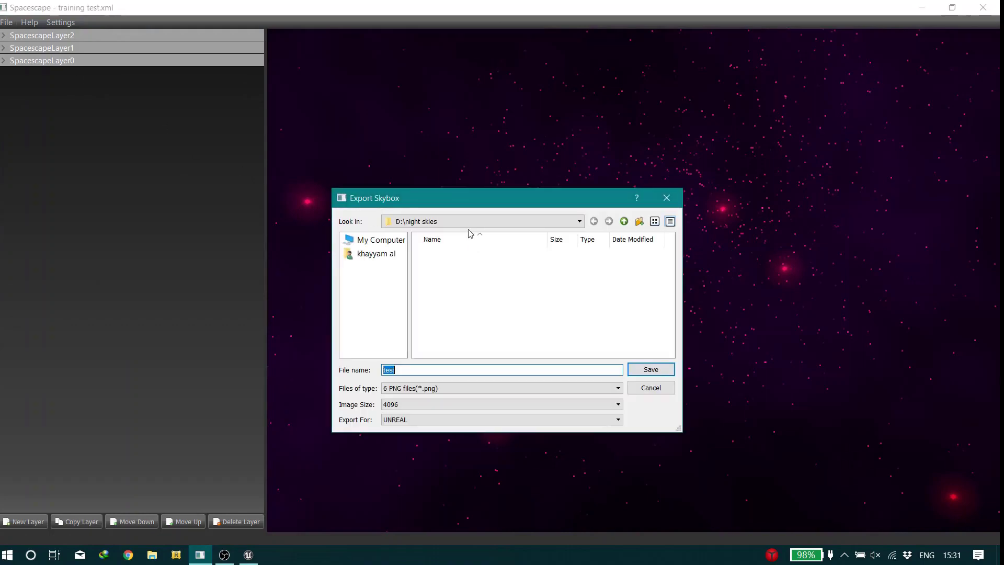
{"action": "left_click", "coordinate": [443, 256]}
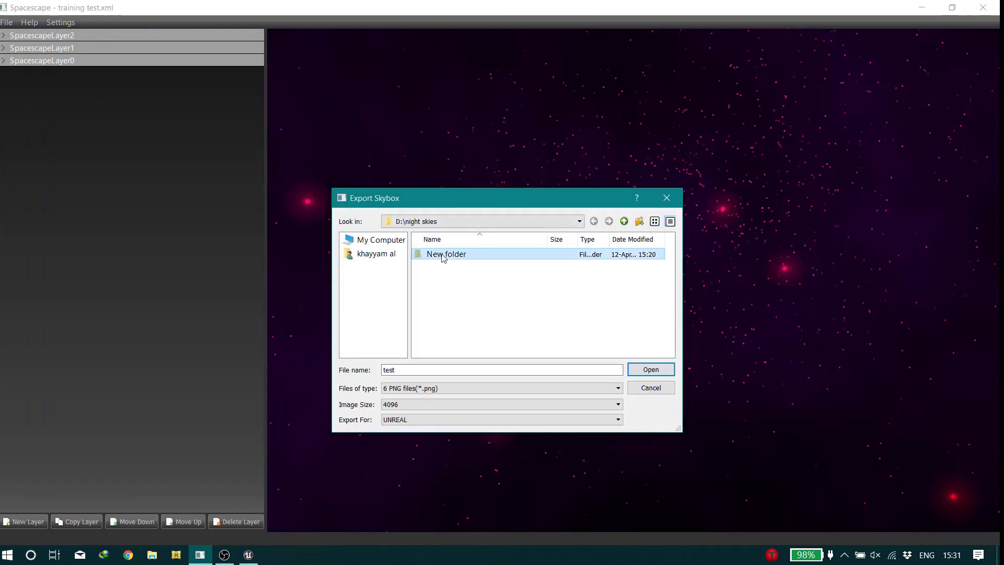
{"action": "double_click", "coordinate": [443, 256]}
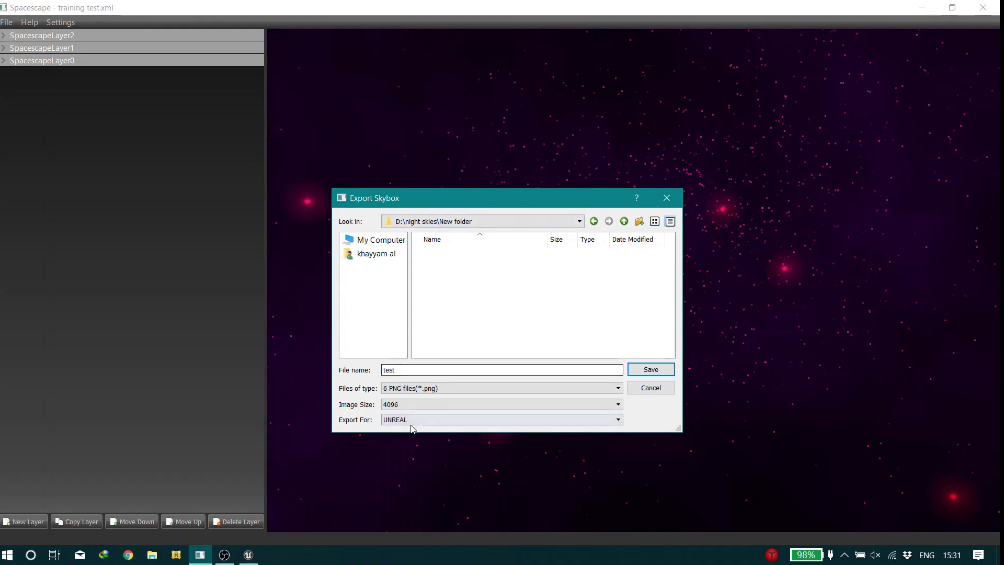
Export the skybox as six PNG files named test, with an image size of 4096 and UNREAL as the target.
{"action": "left_click", "coordinate": [410, 405]}
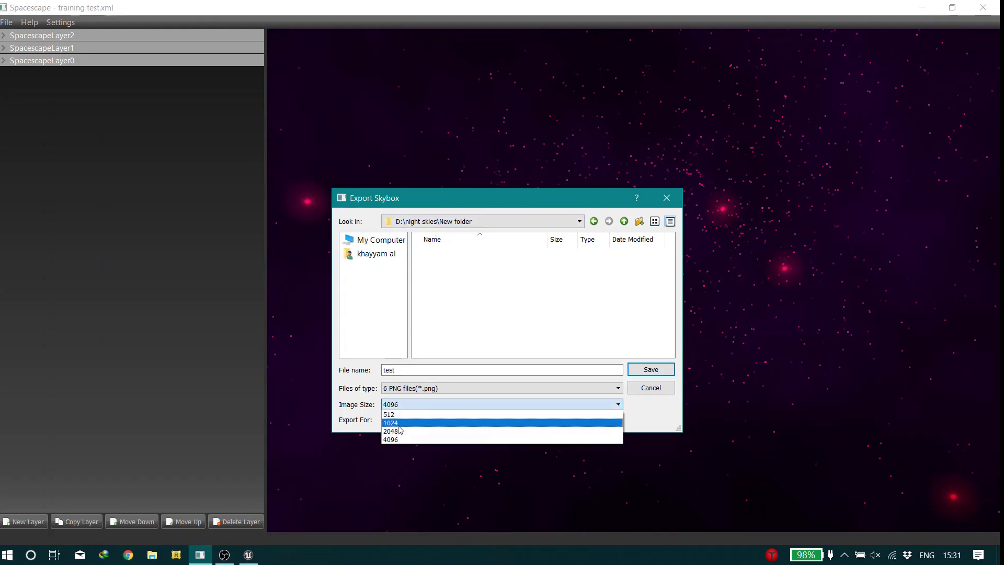
{"action": "left_click", "coordinate": [406, 407]}
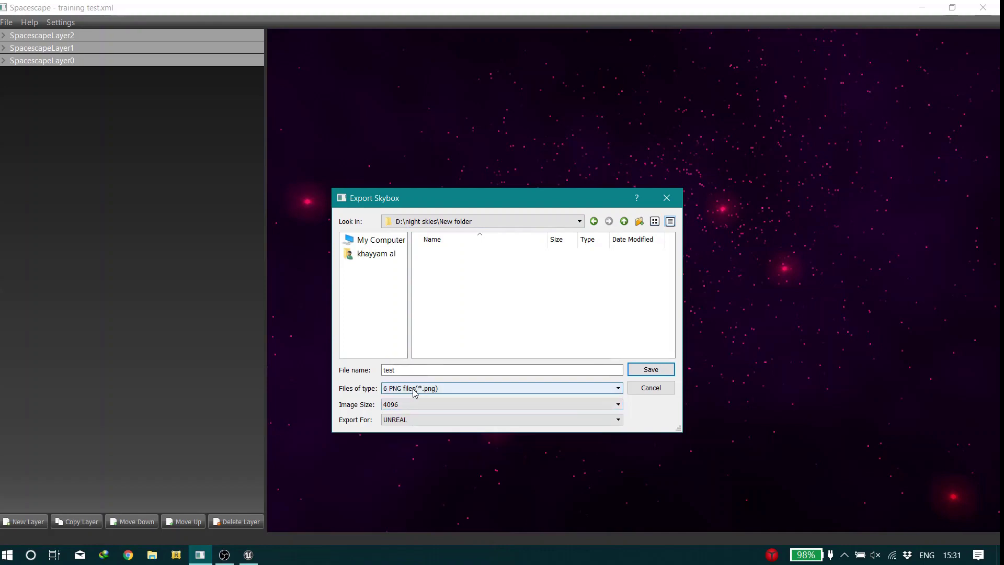
{"action": "left_click", "coordinate": [414, 390]}
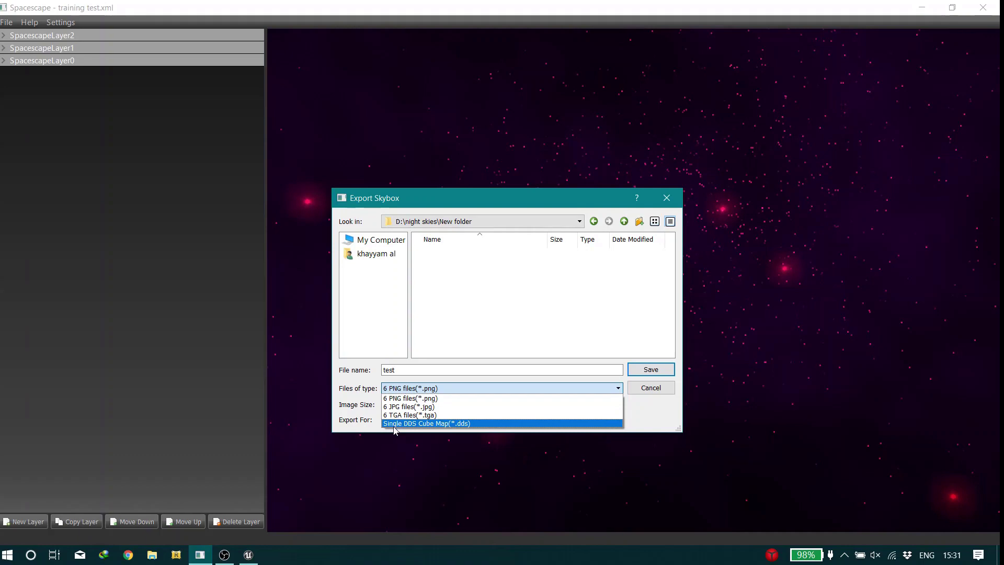
{"action": "left_click", "coordinate": [428, 399]}
{"action": "left_click", "coordinate": [430, 405]}
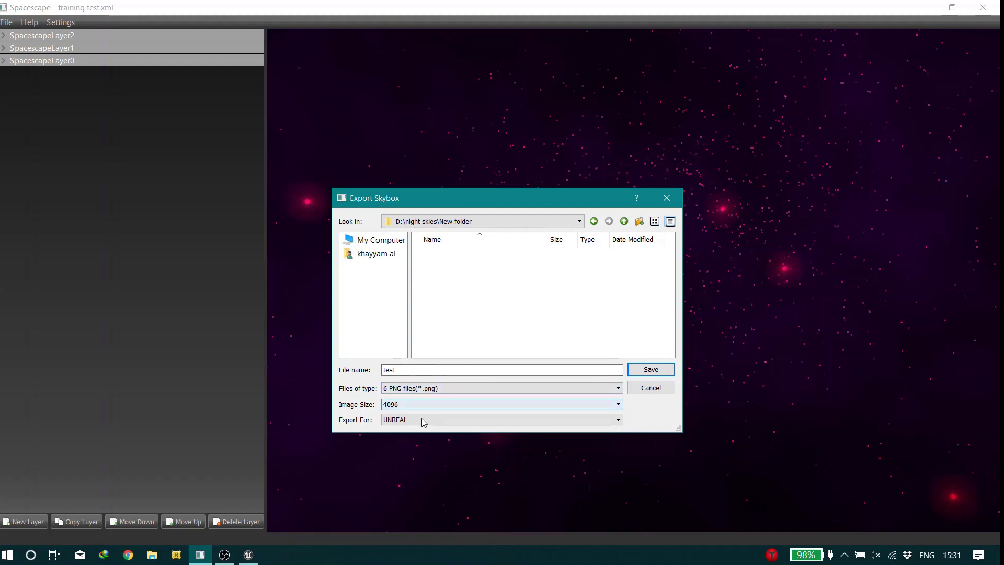
{"action": "left_click", "coordinate": [421, 422]}
{"action": "left_click", "coordinate": [414, 429]}
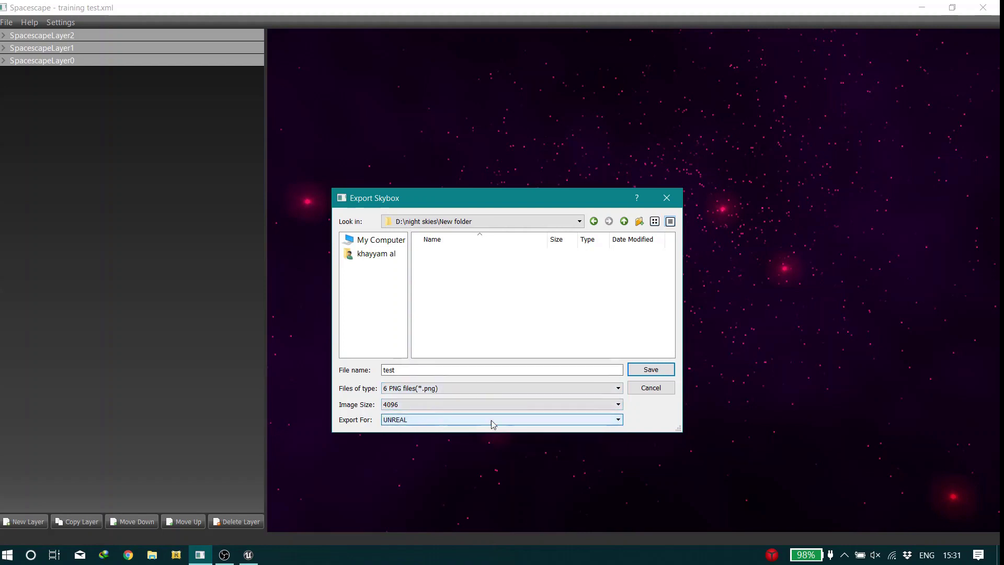
{"action": "left_click", "coordinate": [641, 371]}
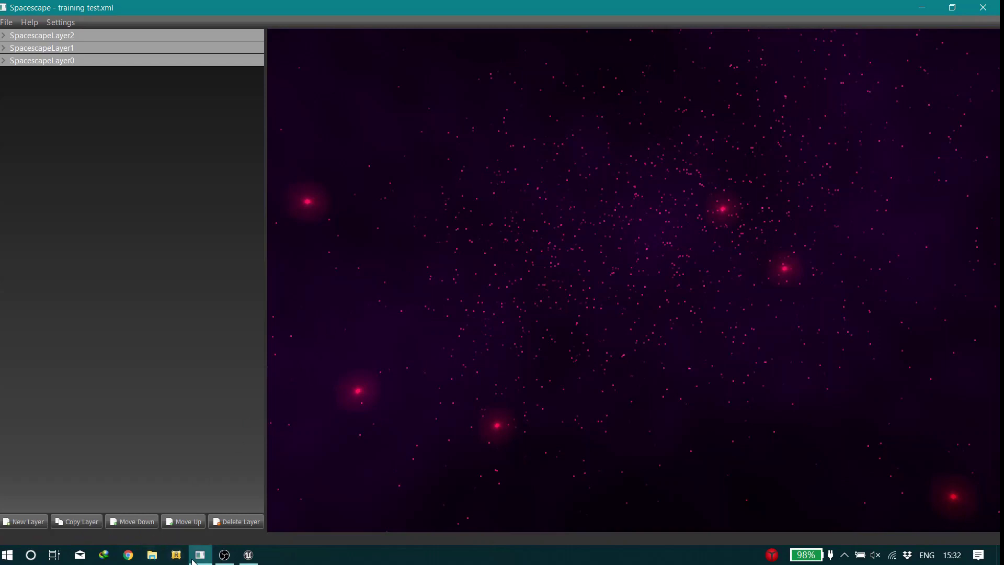
Switch to File Explorer, open New folder inside night skies on the D: drive, and close Spacescape.
{"action": "left_click", "coordinate": [153, 555]}
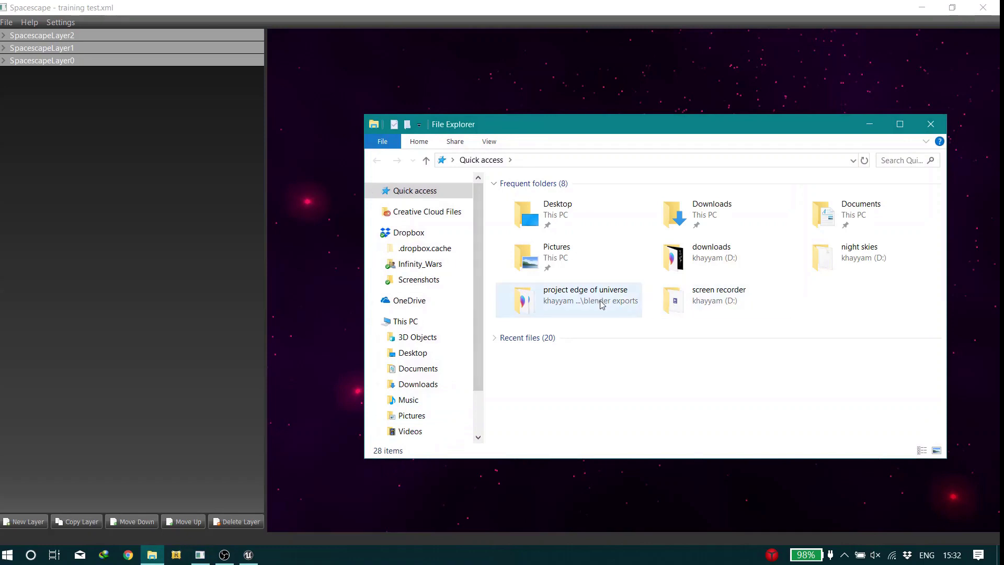
{"action": "left_click", "coordinate": [412, 323]}
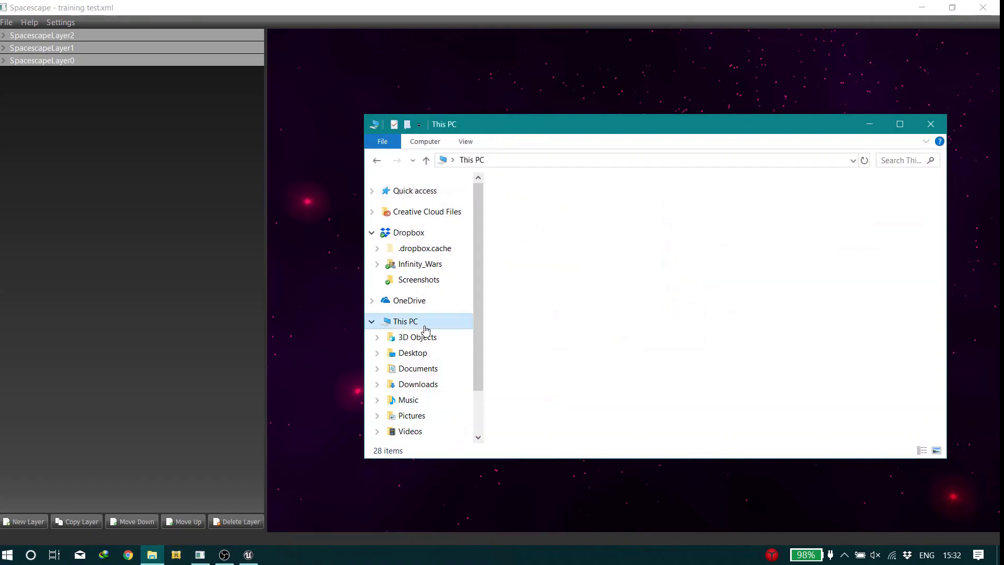
{"action": "double_click", "coordinate": [743, 371]}
{"action": "left_click", "coordinate": [628, 316]}
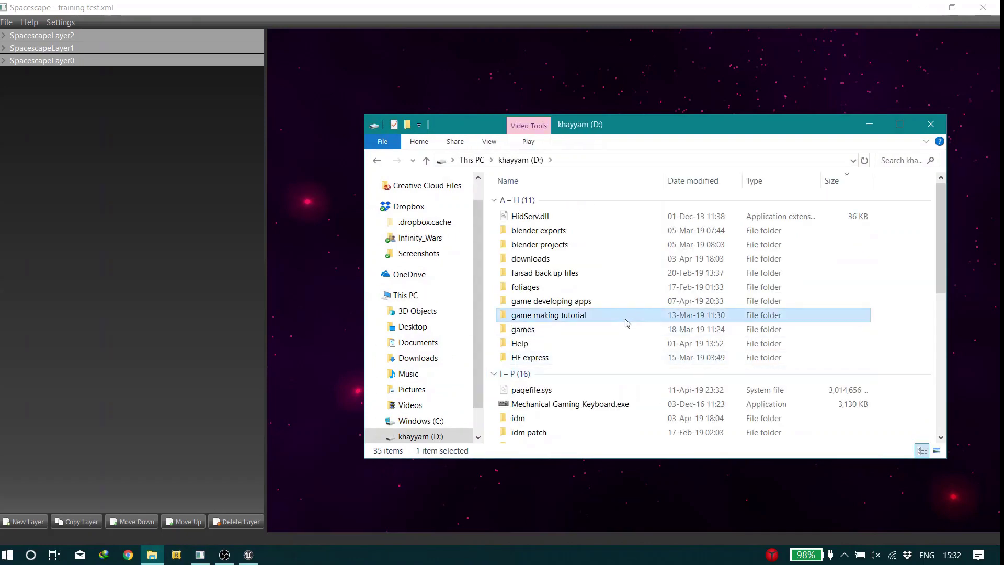
{"action": "scroll", "coordinate": [626, 323], "scroll_direction": "down", "scroll_amount": 2}
{"action": "key", "text": "n"}
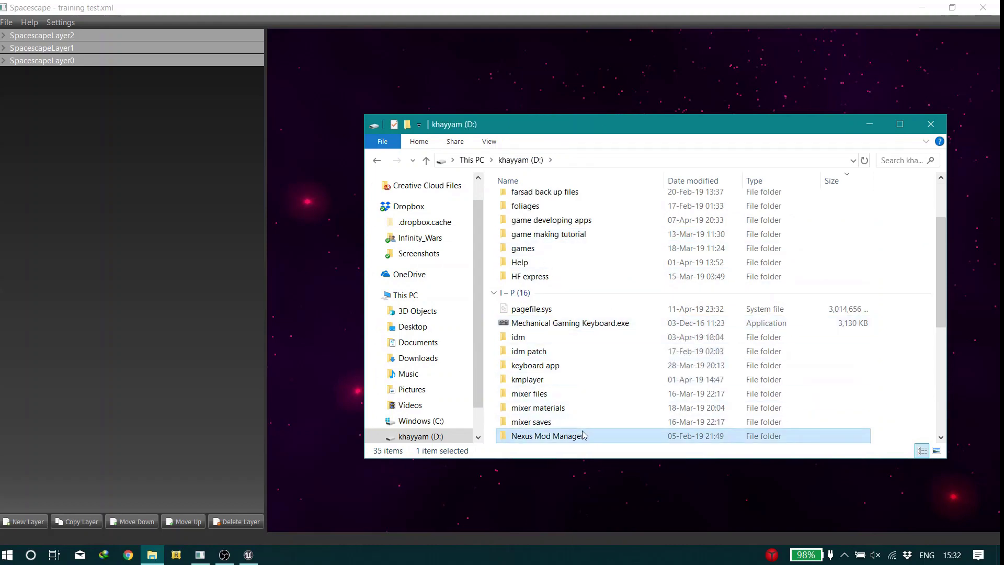
{"action": "scroll", "coordinate": [570, 421], "scroll_direction": "down", "scroll_amount": 1}
{"action": "double_click", "coordinate": [565, 413]}
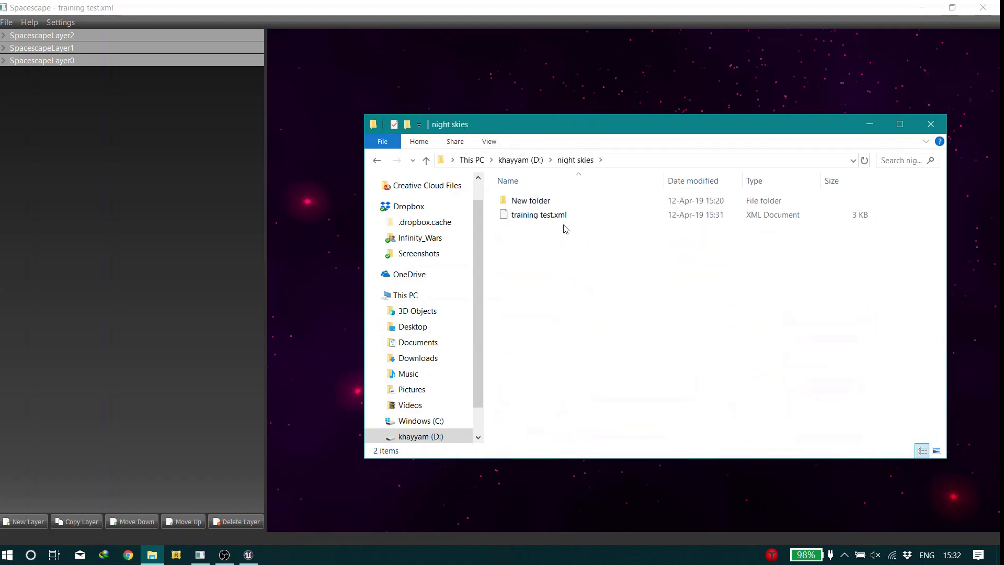
{"action": "double_click", "coordinate": [565, 201]}
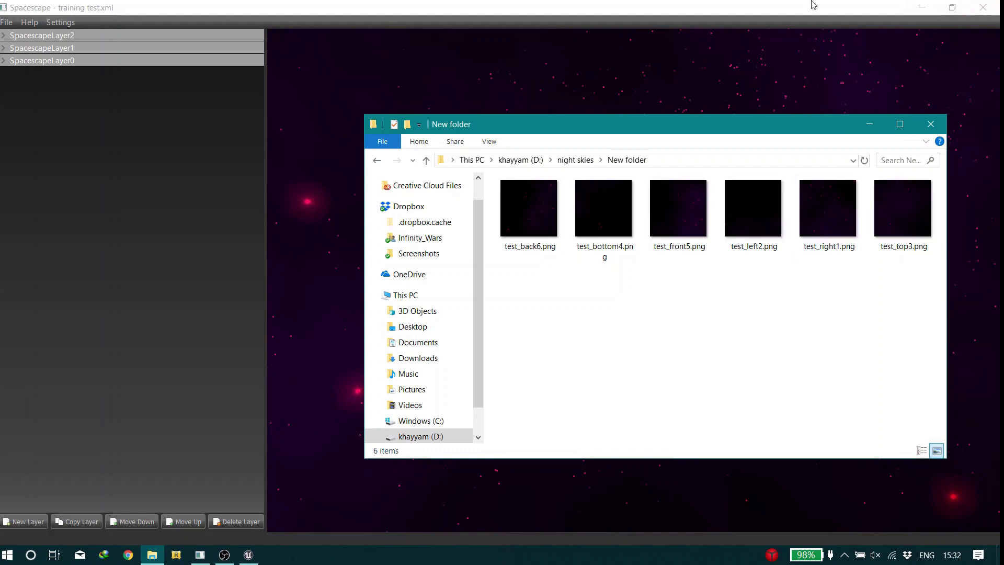
{"action": "left_click", "coordinate": [983, 7]}
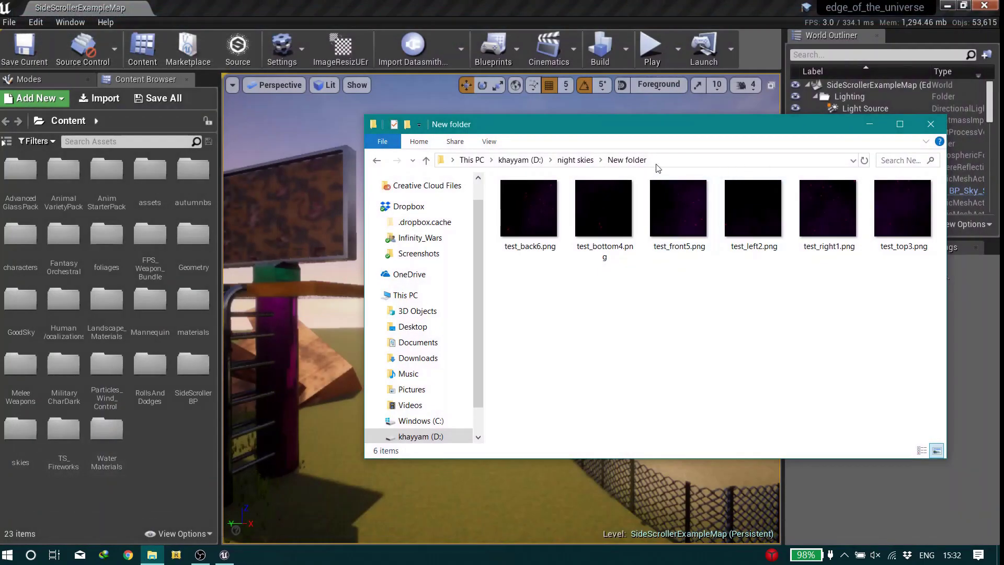
Examine the exported back, bottom, front, left, right and top skybox images, then minimize the folder window.
{"action": "double_click", "coordinate": [548, 209]}
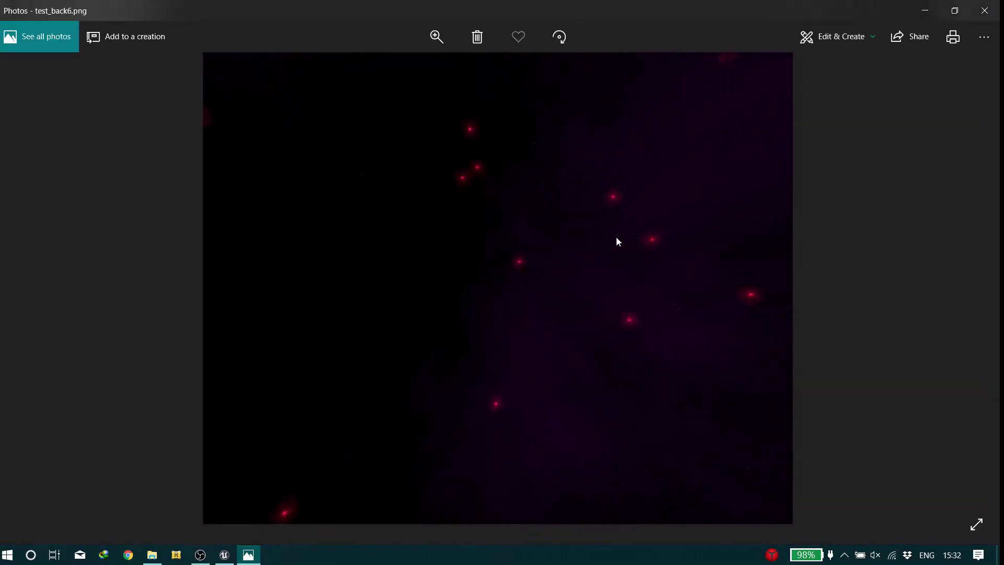
{"action": "left_click", "coordinate": [985, 11]}
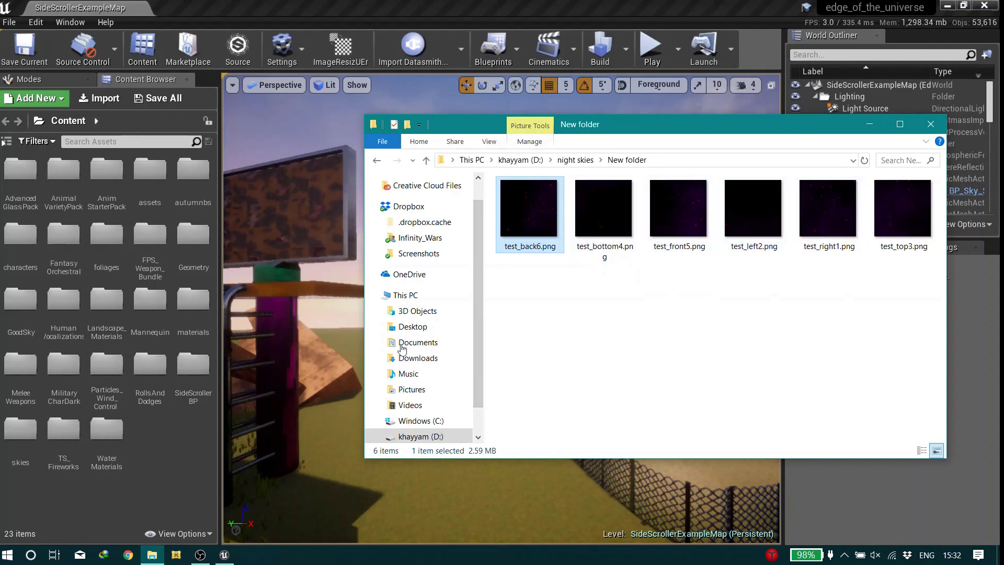
{"action": "double_click", "coordinate": [604, 220]}
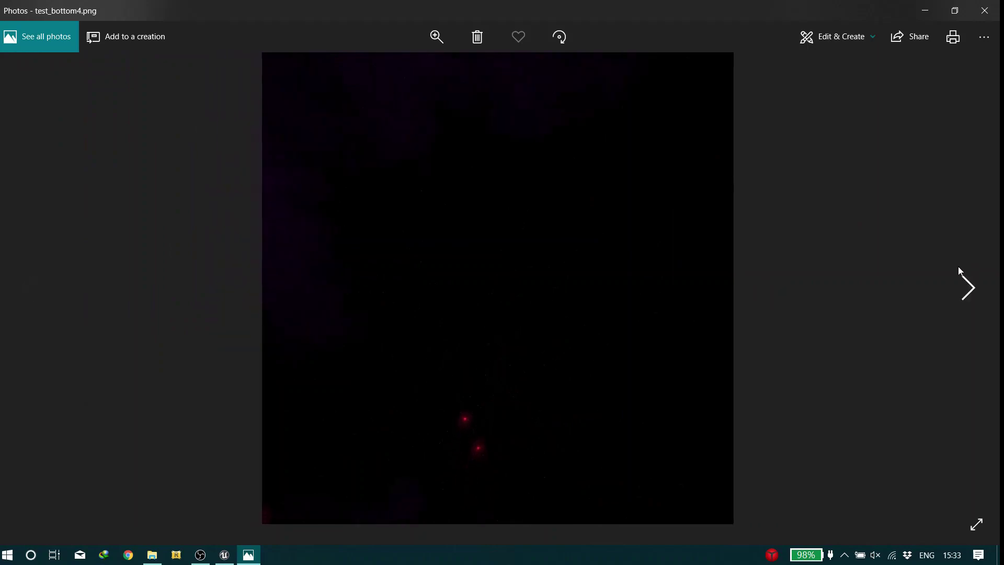
{"action": "left_click", "coordinate": [962, 274]}
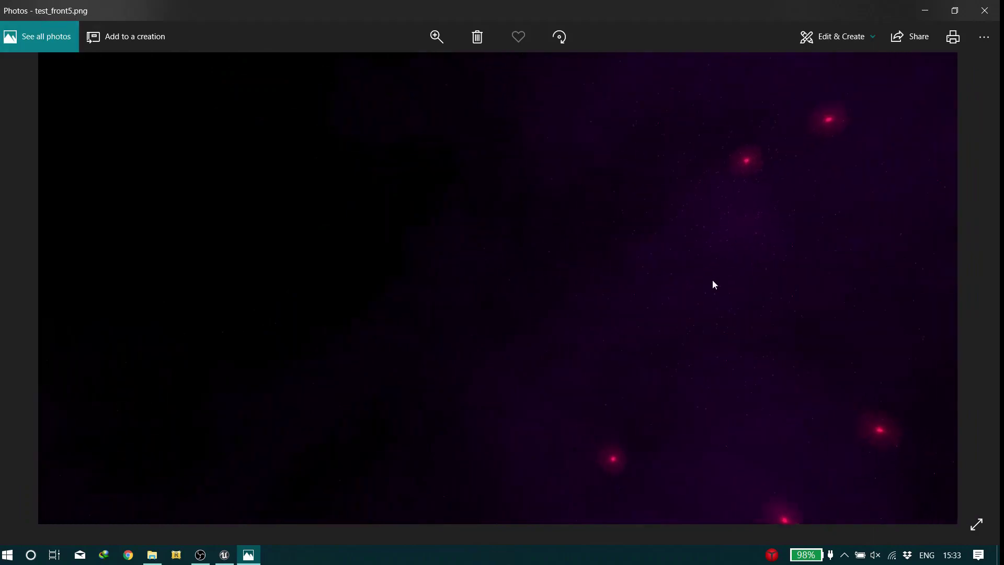
{"action": "left_click", "coordinate": [983, 282]}
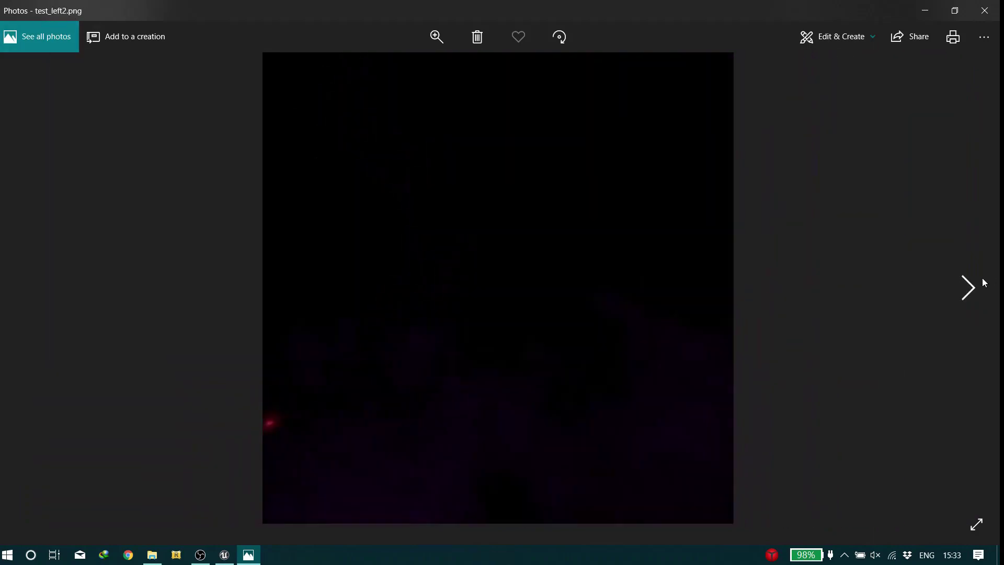
{"action": "left_click", "coordinate": [994, 278]}
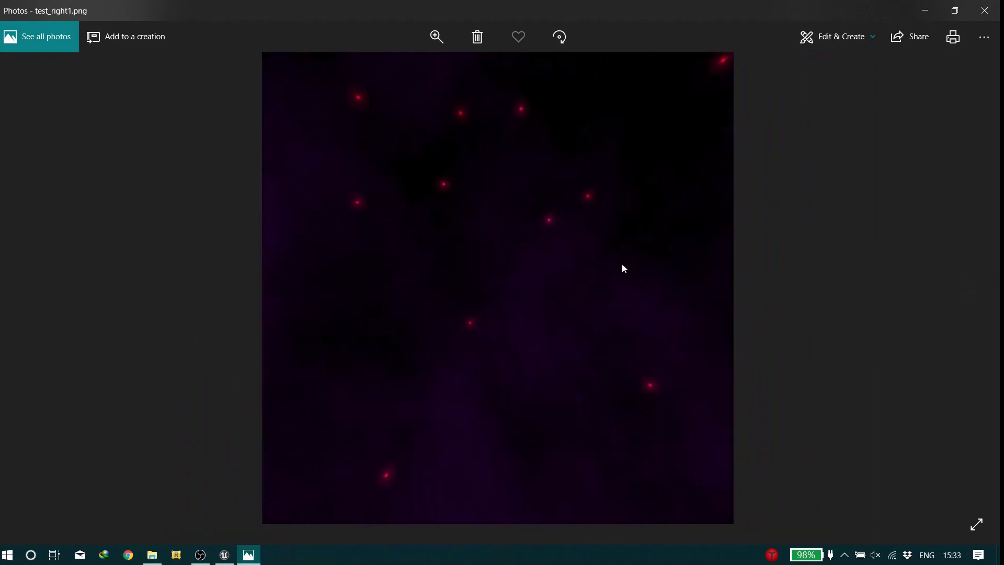
{"action": "scroll", "coordinate": [557, 251], "scroll_direction": "up", "scroll_amount": 5}
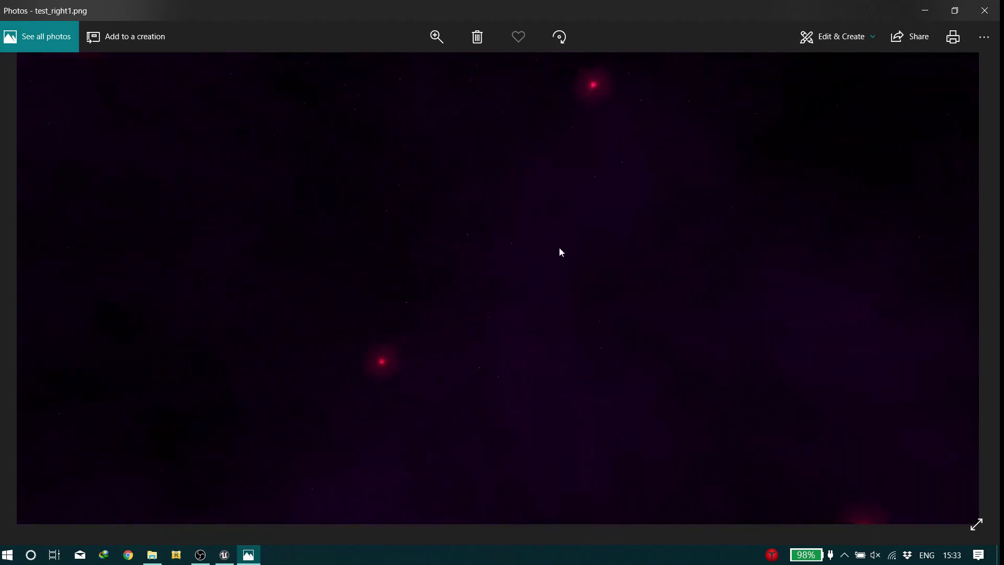
{"action": "scroll", "coordinate": [547, 211], "scroll_direction": "down", "scroll_amount": 5}
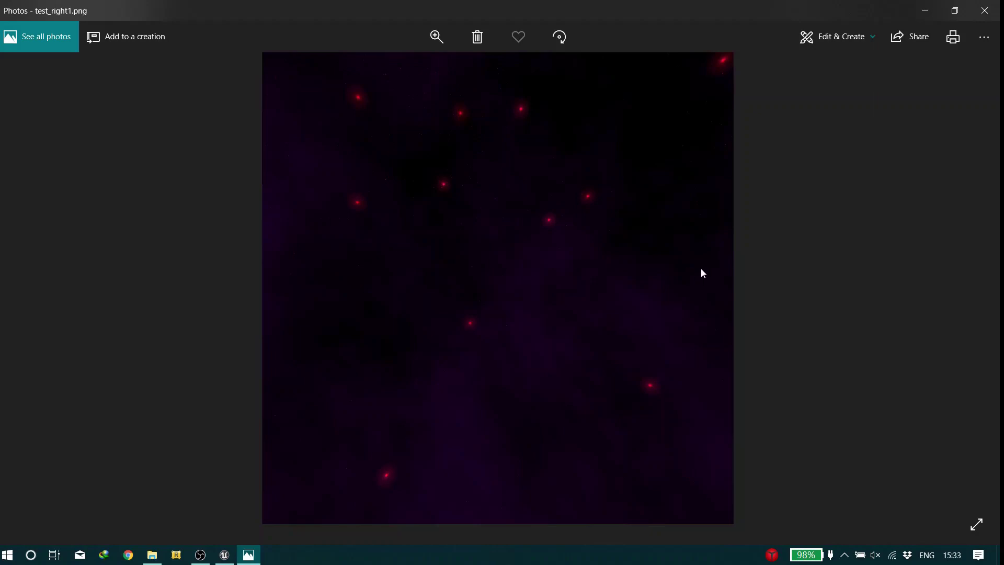
{"action": "key", "text": "alt+F4"}
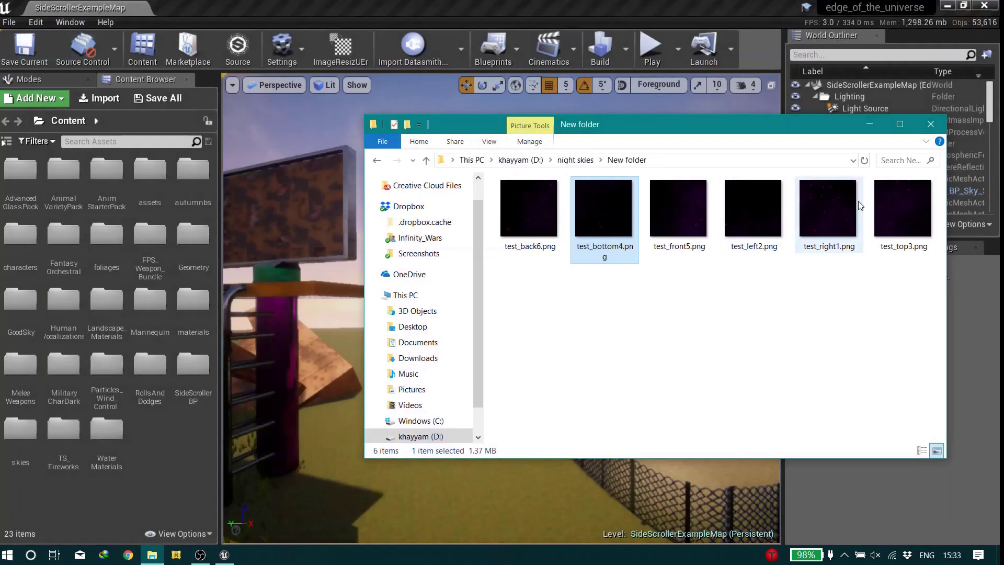
{"action": "double_click", "coordinate": [887, 202]}
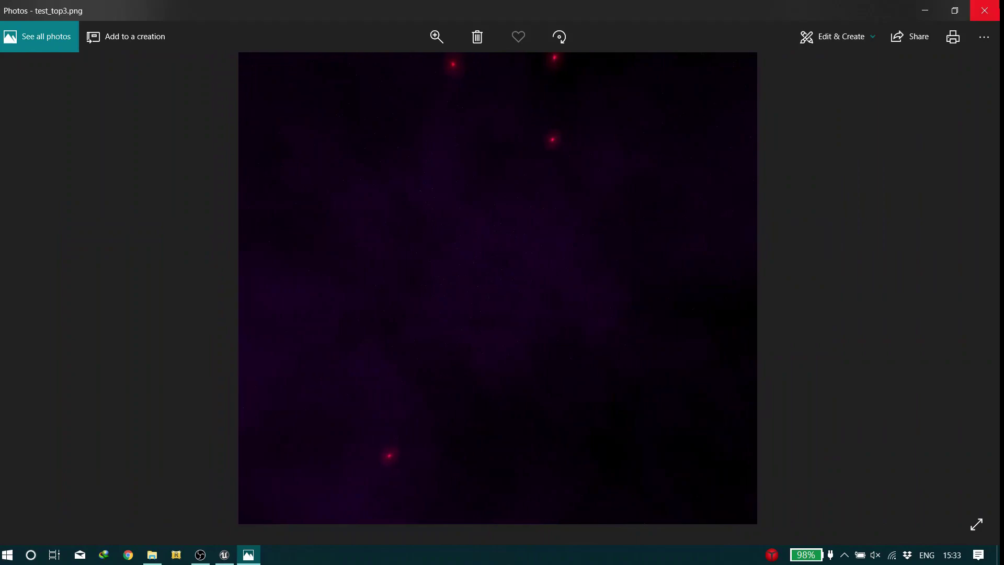
{"action": "left_click", "coordinate": [985, 11]}
{"action": "left_click", "coordinate": [870, 127]}
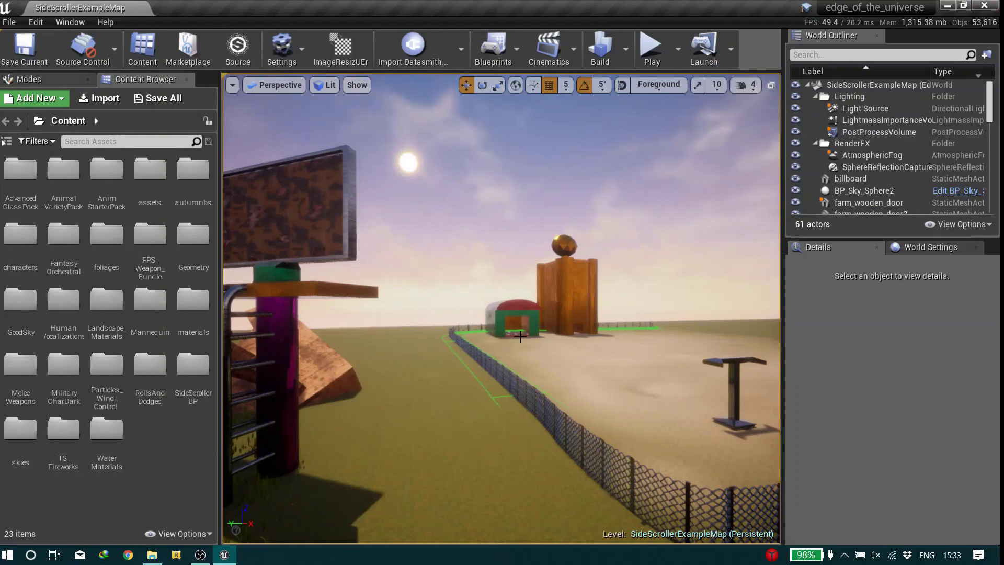
{"action": "right_click_drag", "start_coordinate": [520, 337], "coordinate": [337, 365]}
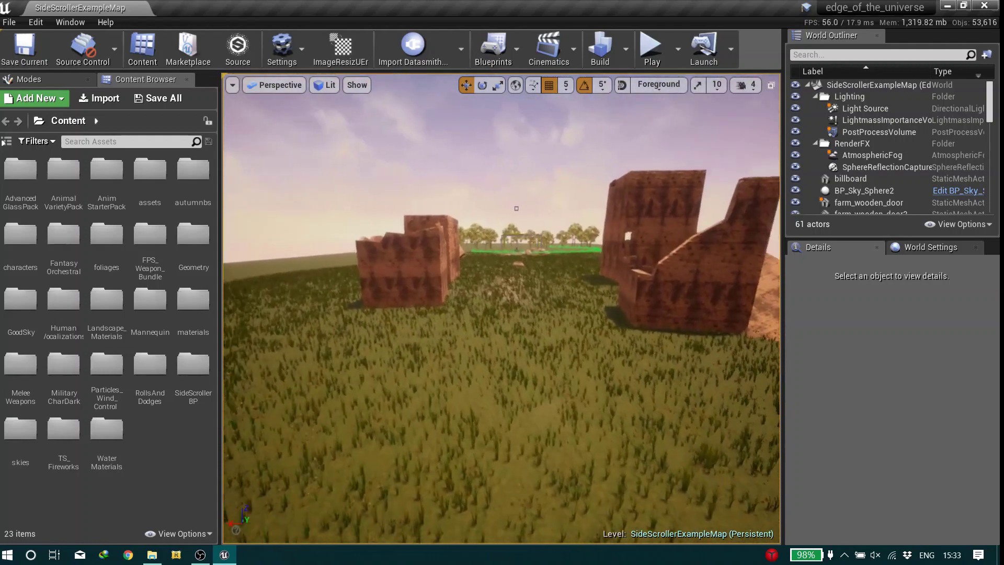
{"action": "right_click_drag", "start_coordinate": [516, 208], "coordinate": [515, 210]}
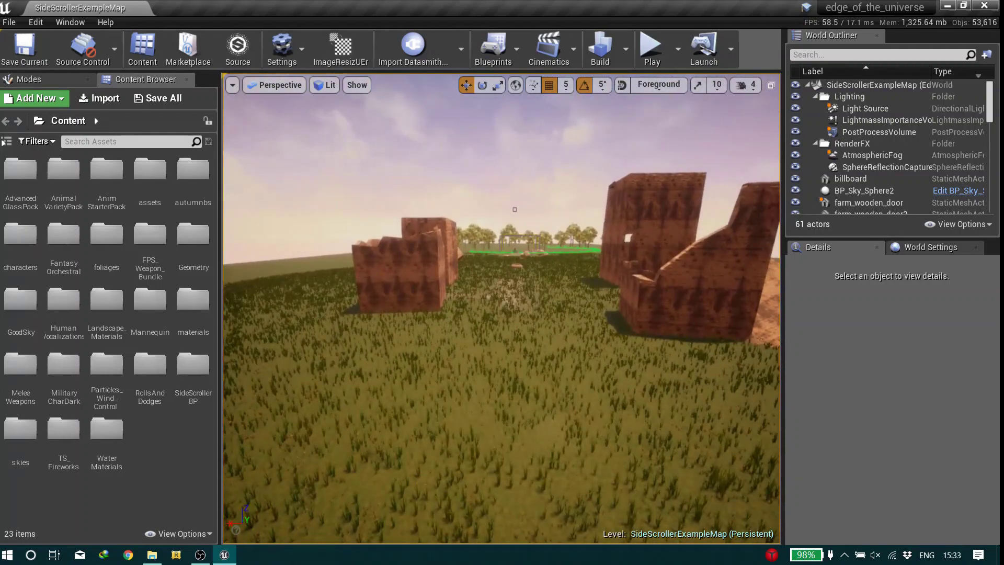
{"action": "left_click", "coordinate": [518, 266]}
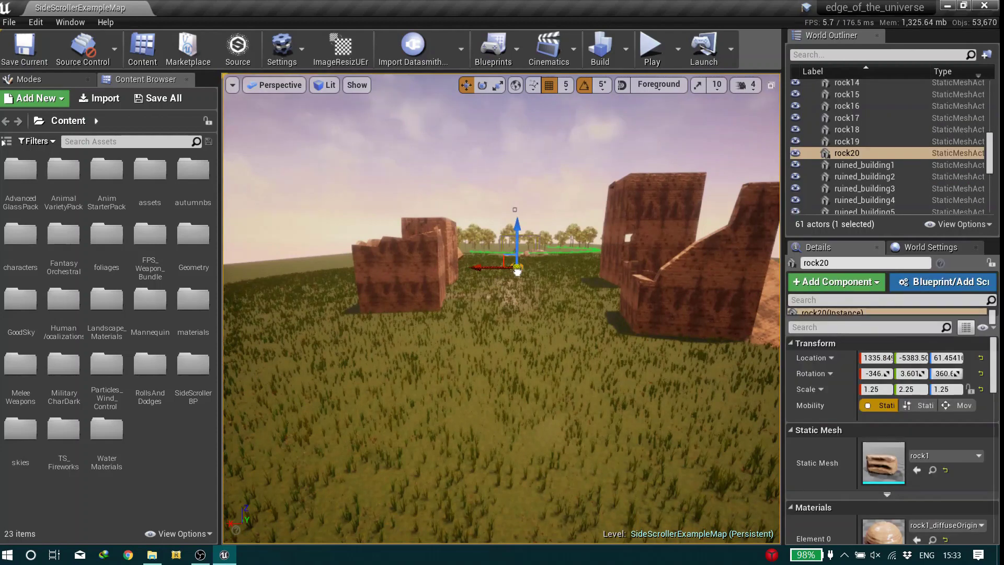
{"action": "right_click", "coordinate": [494, 293]}
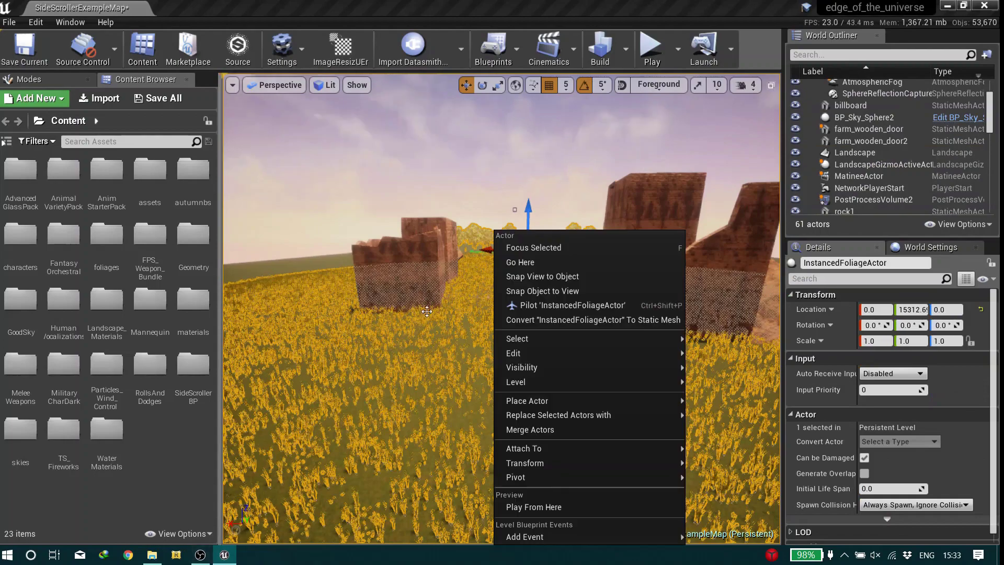
{"action": "right_click_drag", "start_coordinate": [486, 167], "coordinate": [494, 164]}
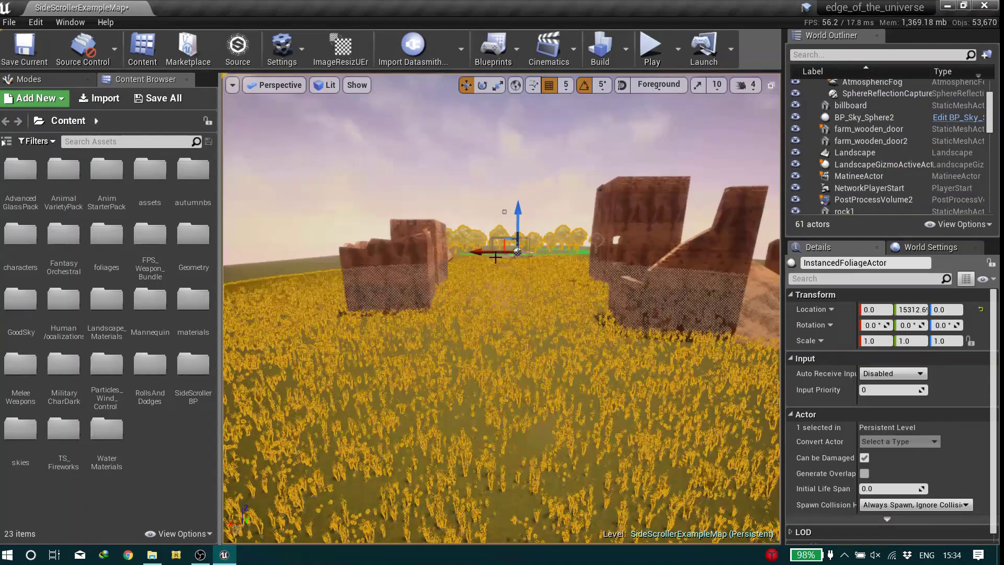
Select the level's BP_Sky_Sphere2 actor and locate its source asset in the Content Browser.
{"action": "left_click", "coordinate": [491, 279]}
{"action": "key", "text": "w"}
{"action": "right_click_drag", "start_coordinate": [468, 355], "coordinate": [488, 326]}
{"action": "right_click_drag", "start_coordinate": [515, 226], "coordinate": [486, 316]}
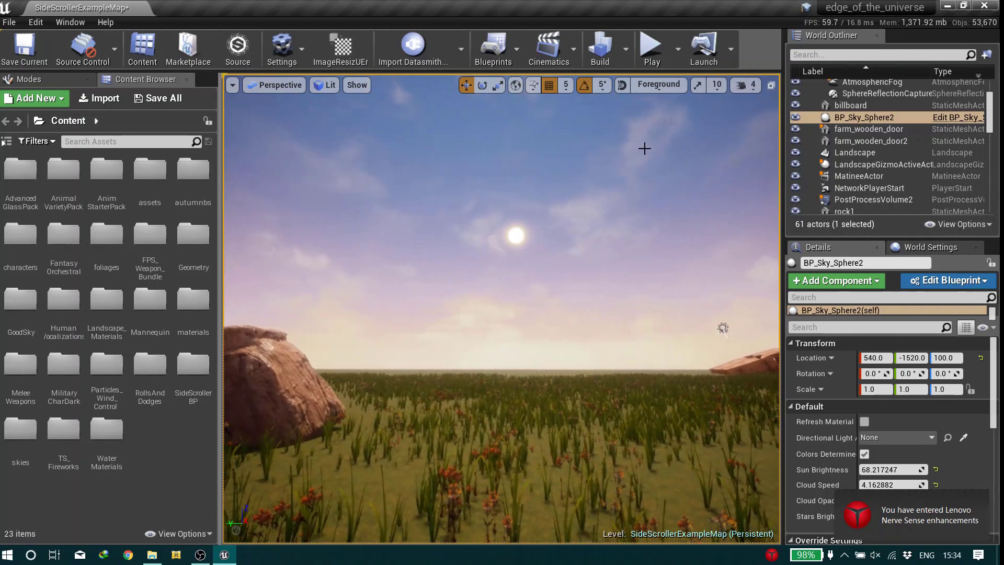
{"action": "right_click", "coordinate": [862, 118]}
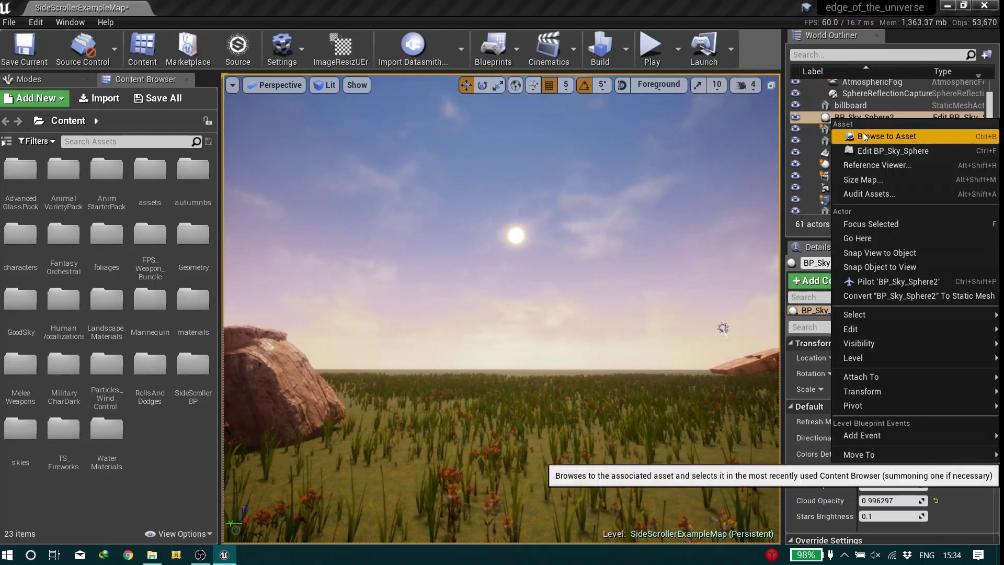
{"action": "left_click", "coordinate": [864, 137]}
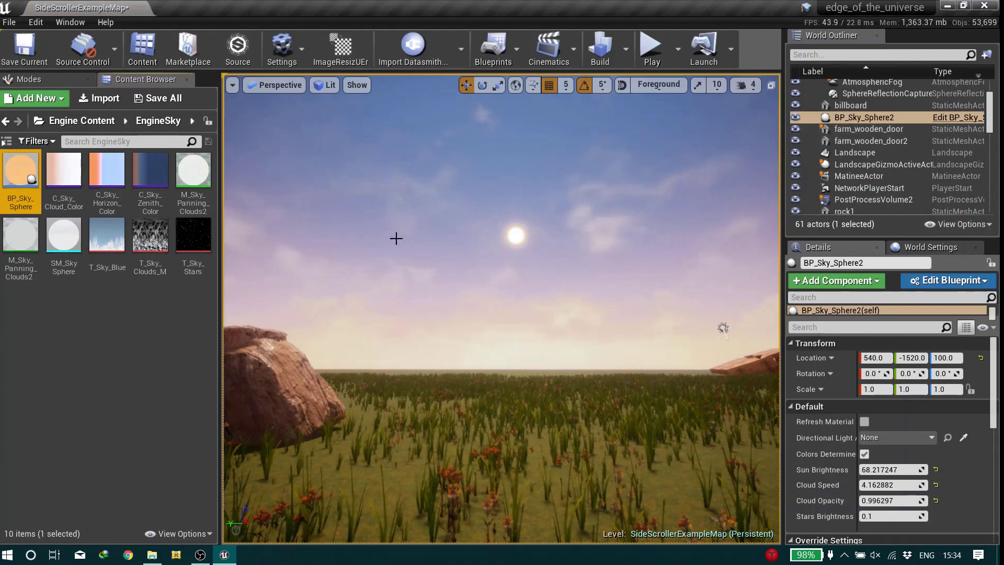
Switch to File Explorer, check the exported front image, and import test_front5.png into the EngineSky content folder.
{"action": "left_click", "coordinate": [101, 302]}
{"action": "left_click", "coordinate": [153, 555]}
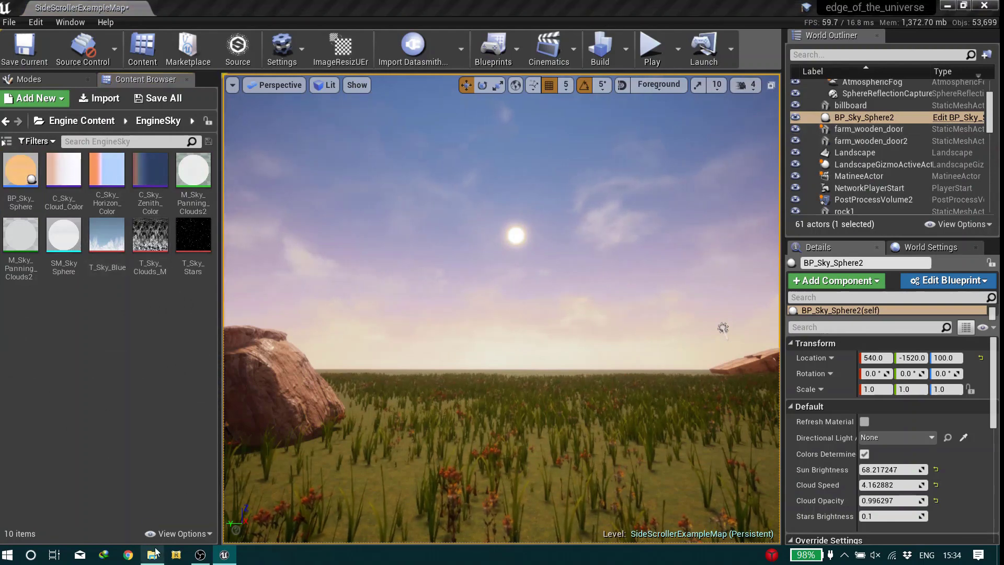
{"action": "double_click", "coordinate": [696, 220]}
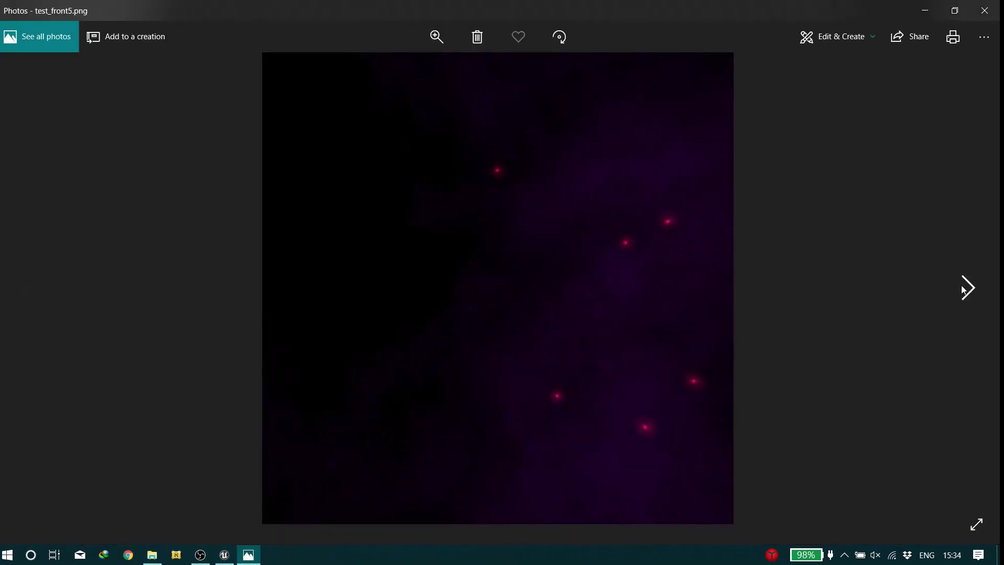
{"action": "left_click", "coordinate": [984, 37]}
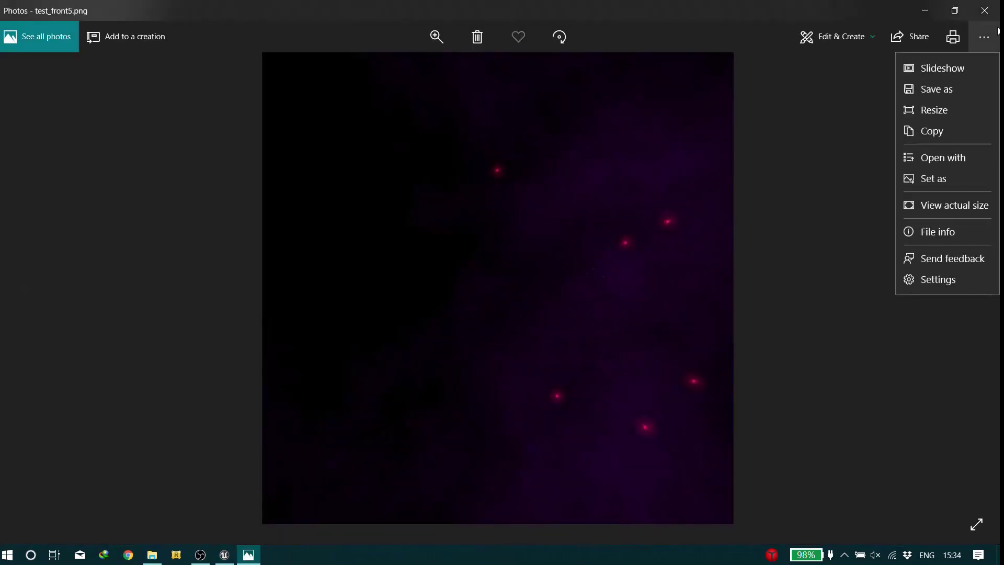
{"action": "left_click", "coordinate": [984, 11]}
{"action": "left_click_drag", "start_coordinate": [689, 223], "coordinate": [181, 373]}
{"action": "left_click_drag", "start_coordinate": [43, 342], "coordinate": [59, 341]}
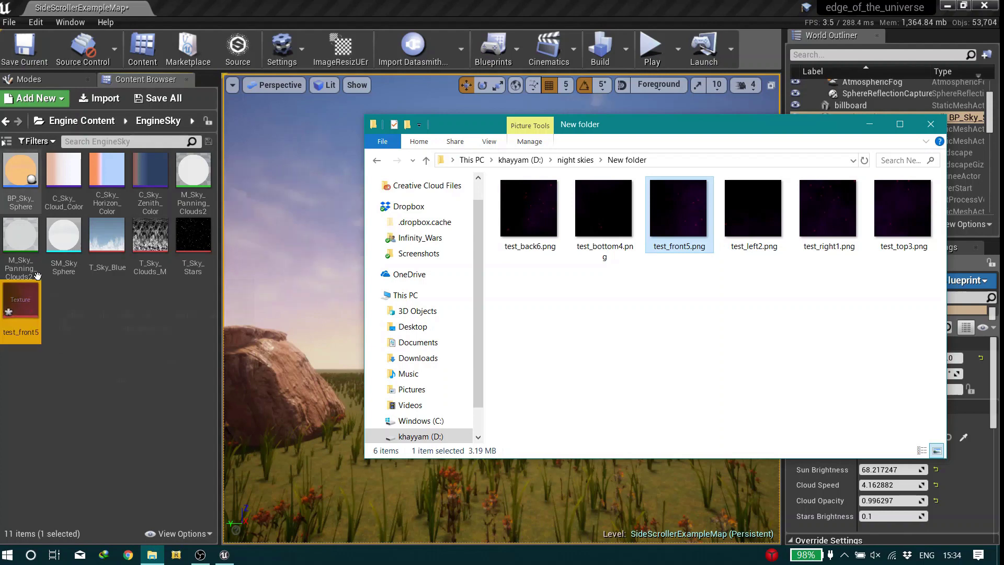
{"action": "left_click", "coordinate": [869, 124]}
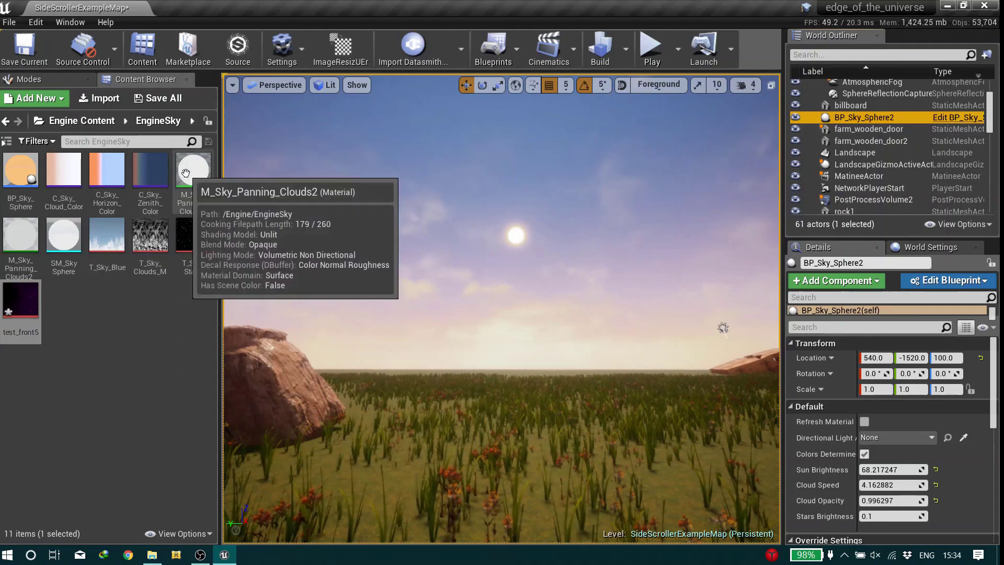
Open the M_Sky_Panning_Clouds2 material and add the test_front5 texture as a Texture Sample in its SkyColors group.
{"action": "left_click", "coordinate": [191, 176]}
{"action": "double_click", "coordinate": [186, 179]}
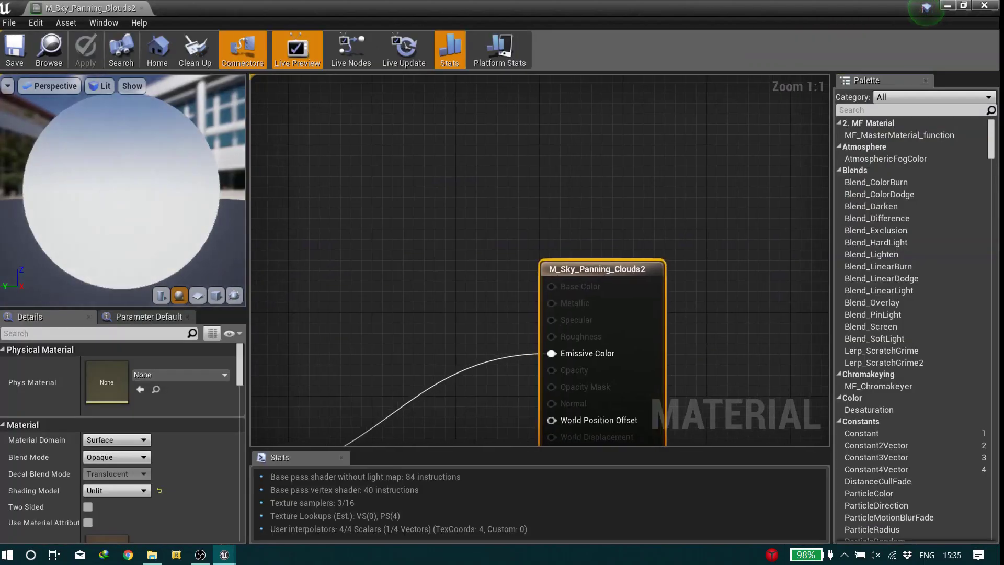
{"action": "scroll", "coordinate": [624, 155], "scroll_direction": "down", "scroll_amount": 11}
{"action": "right_click_drag", "start_coordinate": [496, 249], "coordinate": [814, 222]}
{"action": "scroll", "coordinate": [651, 262], "scroll_direction": "up", "scroll_amount": 4}
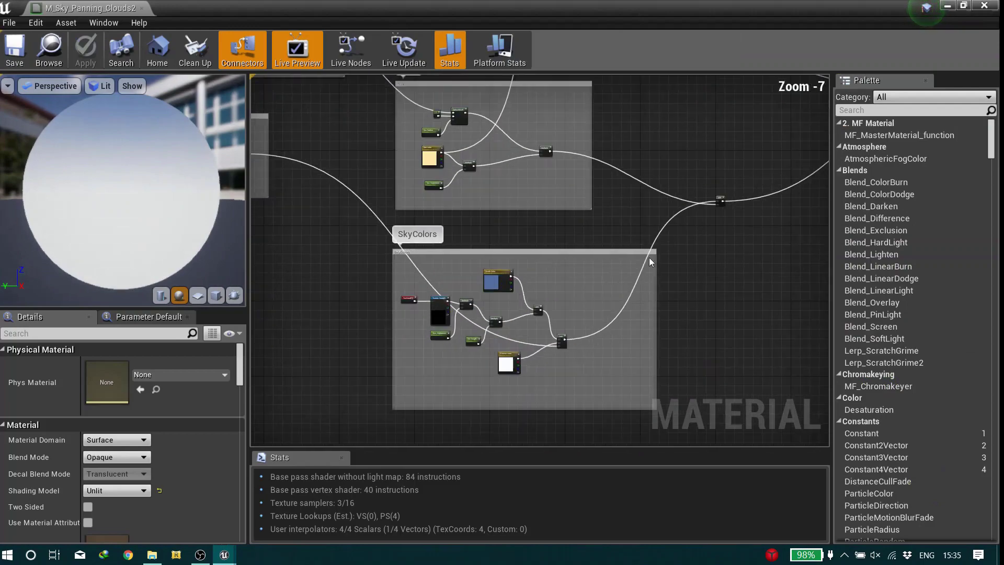
{"action": "scroll", "coordinate": [409, 283], "scroll_direction": "up", "scroll_amount": 5}
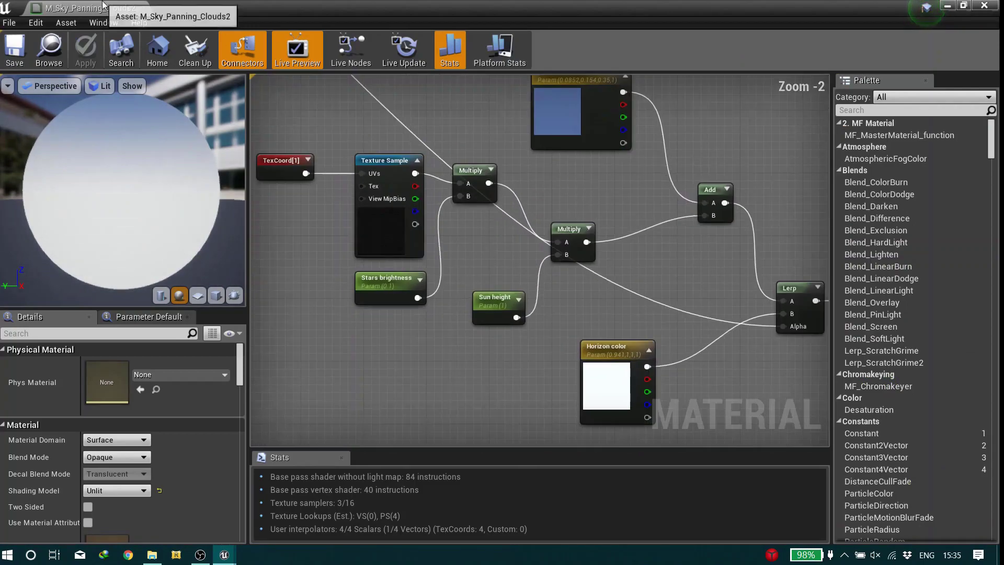
{"action": "left_click_drag", "start_coordinate": [84, 8], "coordinate": [405, 120]}
{"action": "left_click_drag", "start_coordinate": [33, 297], "coordinate": [515, 330]}
{"action": "double_click", "coordinate": [695, 124]}
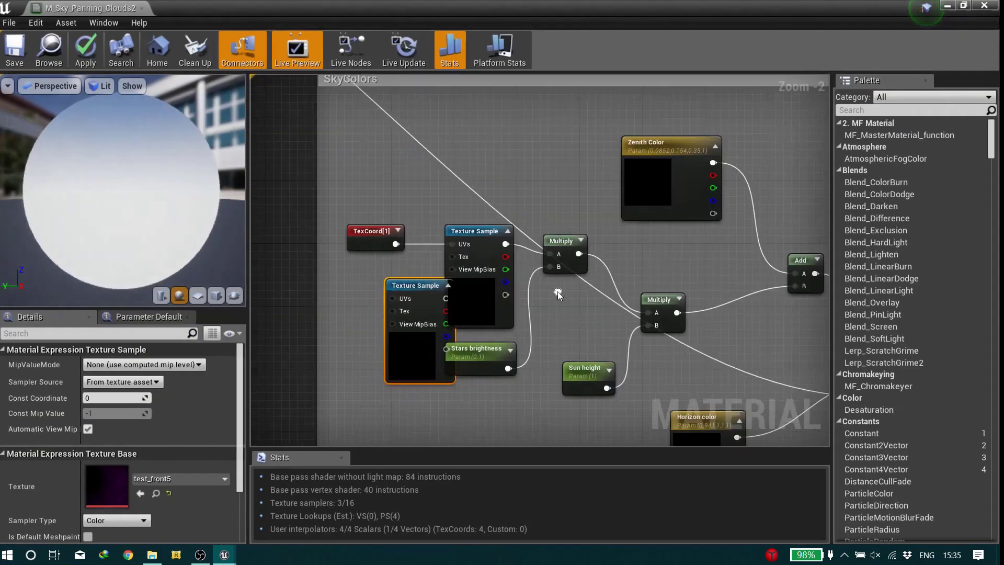
Replace the stars texture with the test_front5 sample, wiring TexCoord into its UVs and its output into the first Multiply's A input.
{"action": "left_click_drag", "start_coordinate": [420, 290], "coordinate": [387, 287]}
{"action": "left_click_drag", "start_coordinate": [473, 224], "coordinate": [457, 128]}
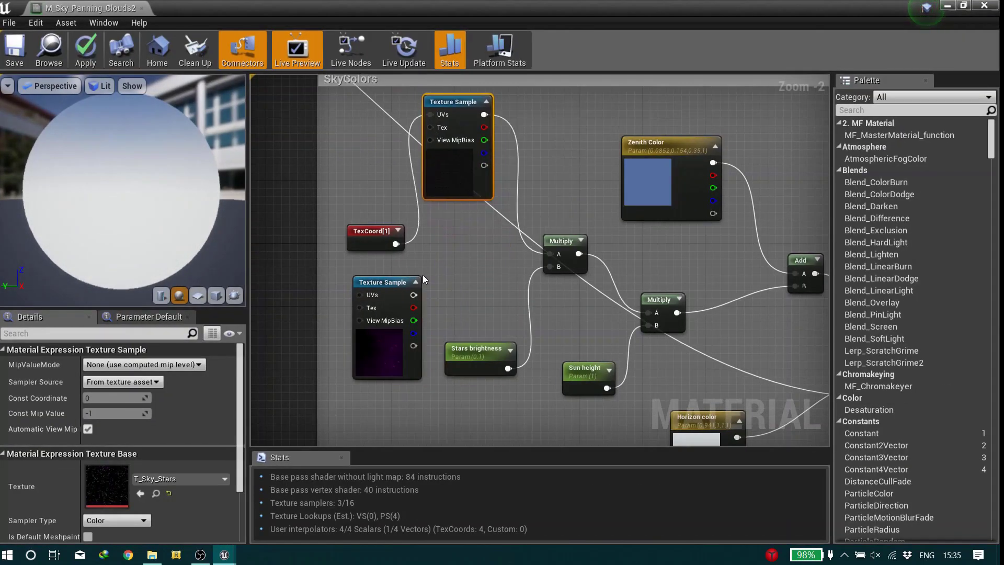
{"action": "left_click_drag", "start_coordinate": [399, 284], "coordinate": [474, 221]}
{"action": "scroll", "coordinate": [523, 204], "scroll_direction": "up", "scroll_amount": 2}
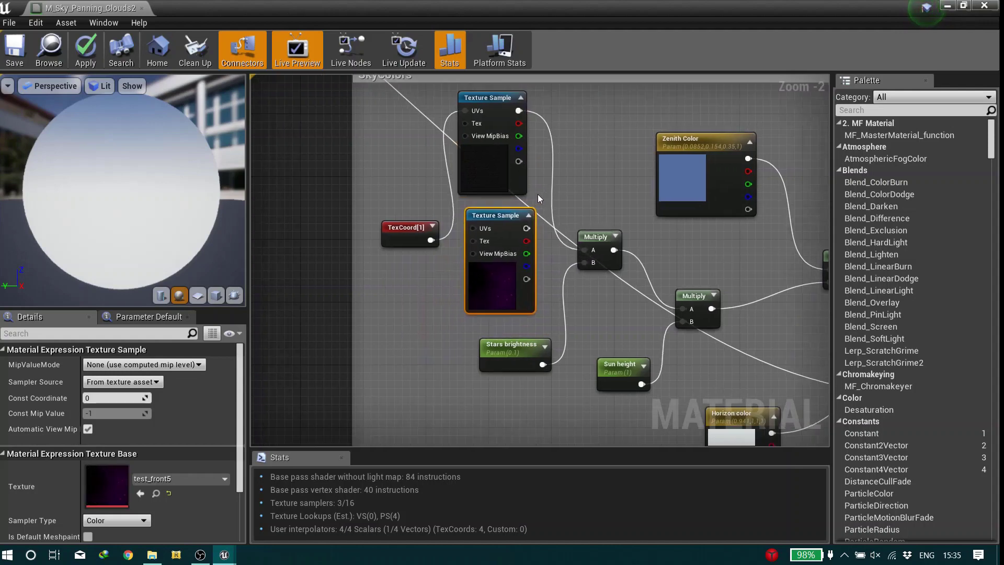
{"action": "left_click_drag", "start_coordinate": [390, 258], "coordinate": [459, 238]}
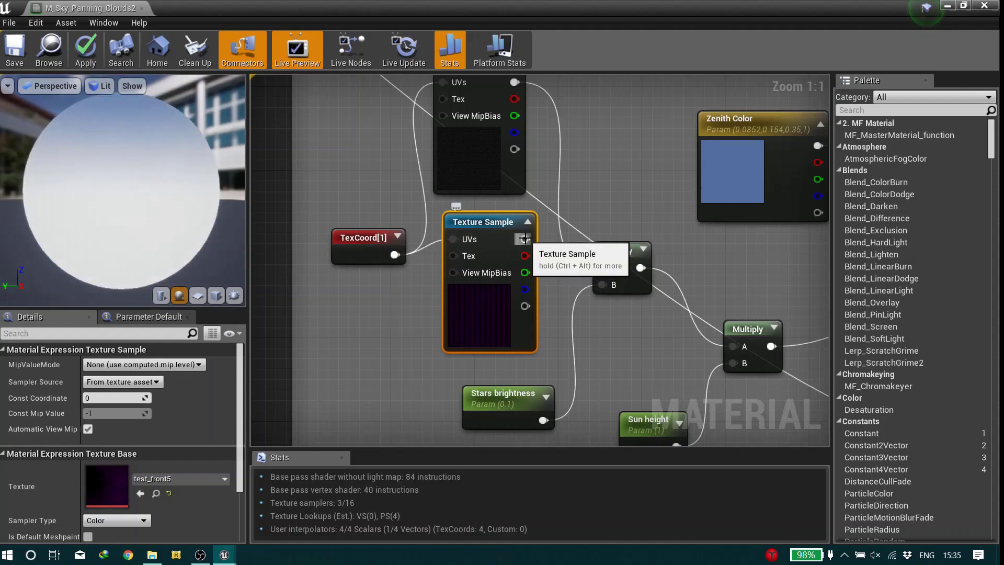
{"action": "left_click_drag", "start_coordinate": [524, 240], "coordinate": [615, 267]}
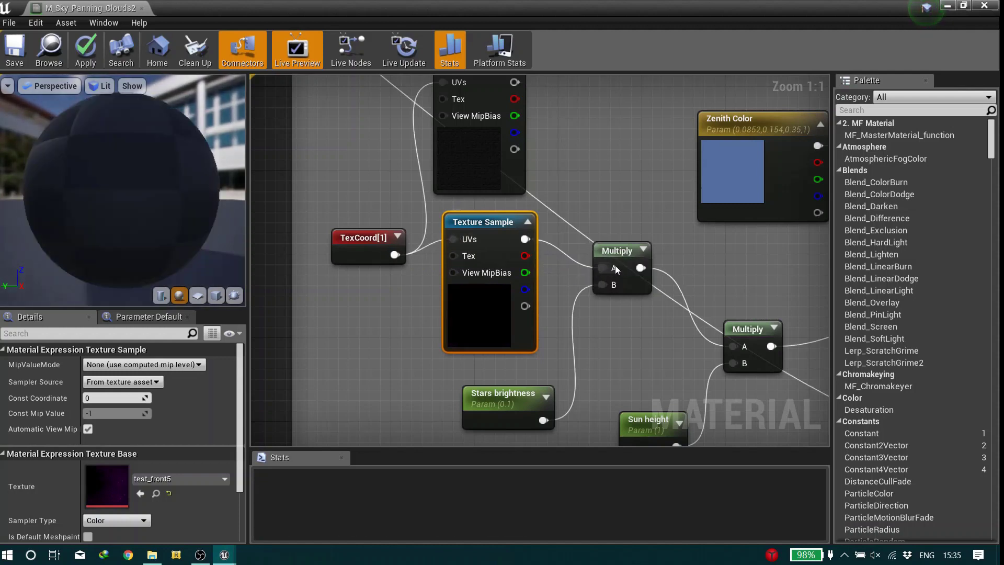
Set the TexCoord node's UTiling to 2 and apply the material changes.
{"action": "left_click", "coordinate": [355, 253]}
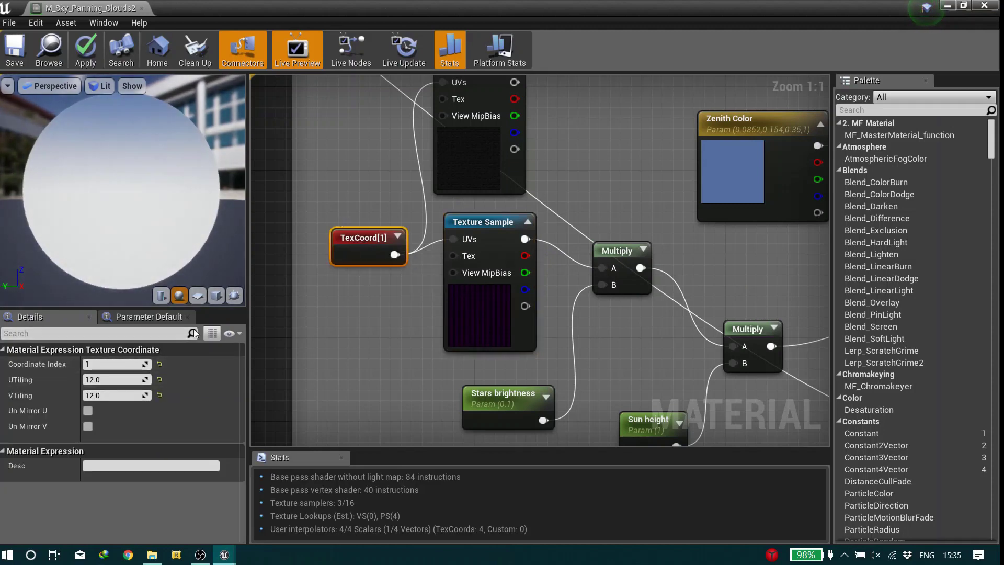
{"action": "left_click", "coordinate": [104, 379]}
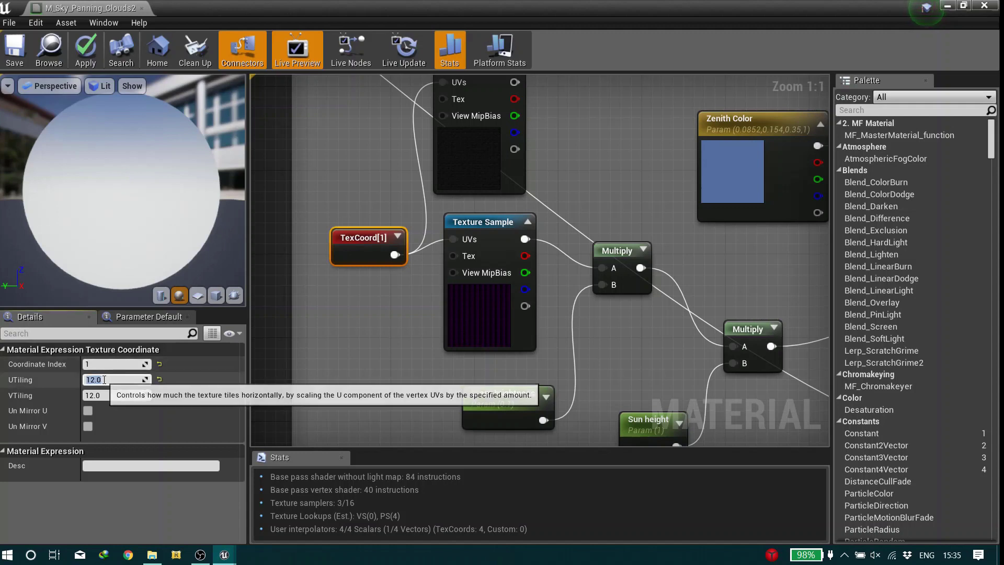
{"action": "type", "text": "2"}
{"action": "key", "text": "Return"}
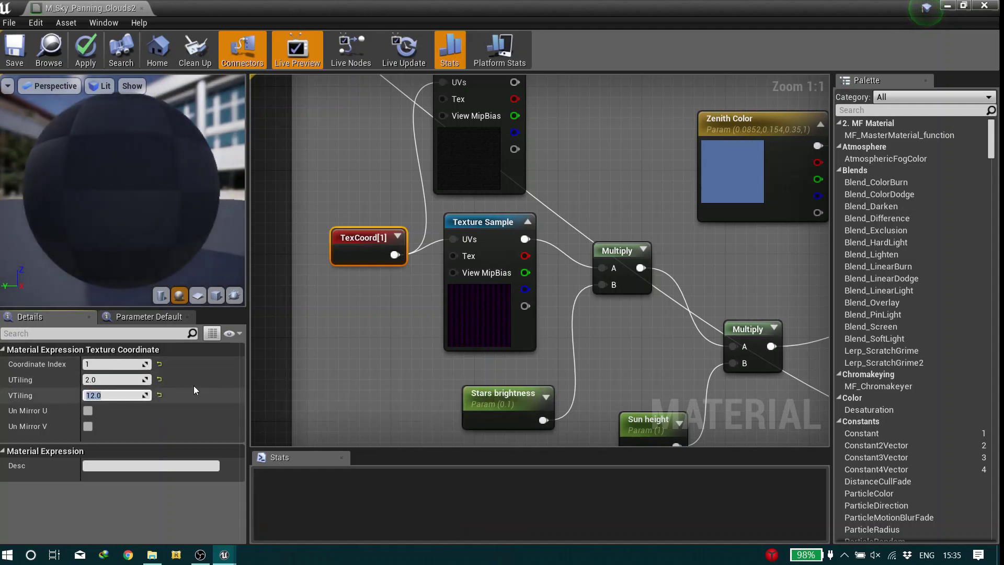
{"action": "left_click", "coordinate": [378, 366]}
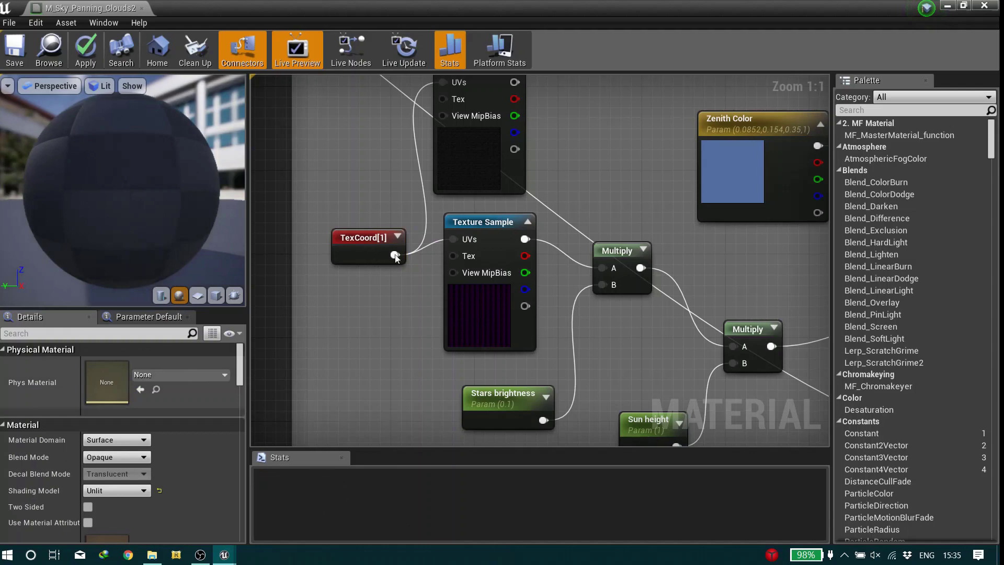
{"action": "right_click_drag", "start_coordinate": [552, 215], "coordinate": [544, 221]}
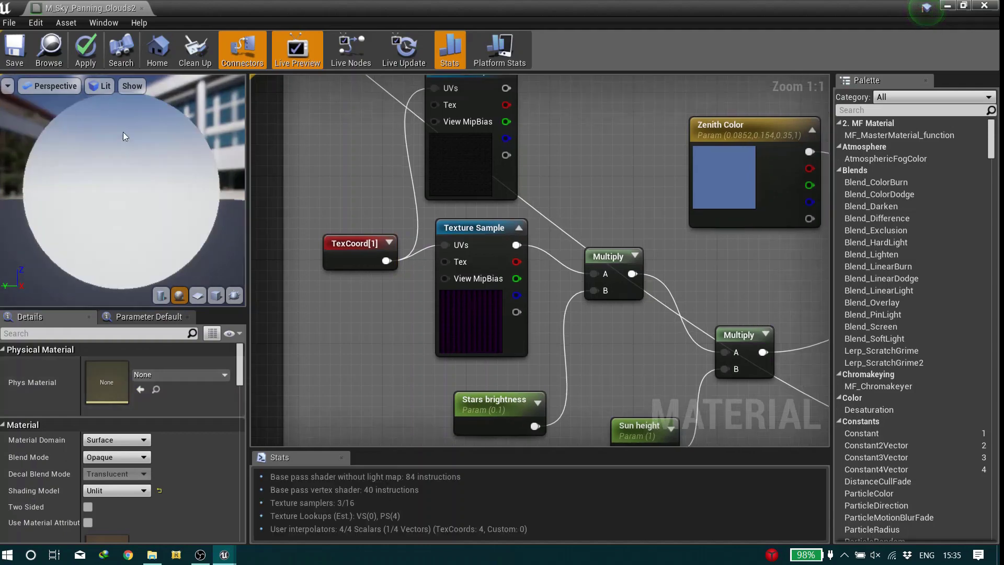
{"action": "left_click", "coordinate": [96, 40]}
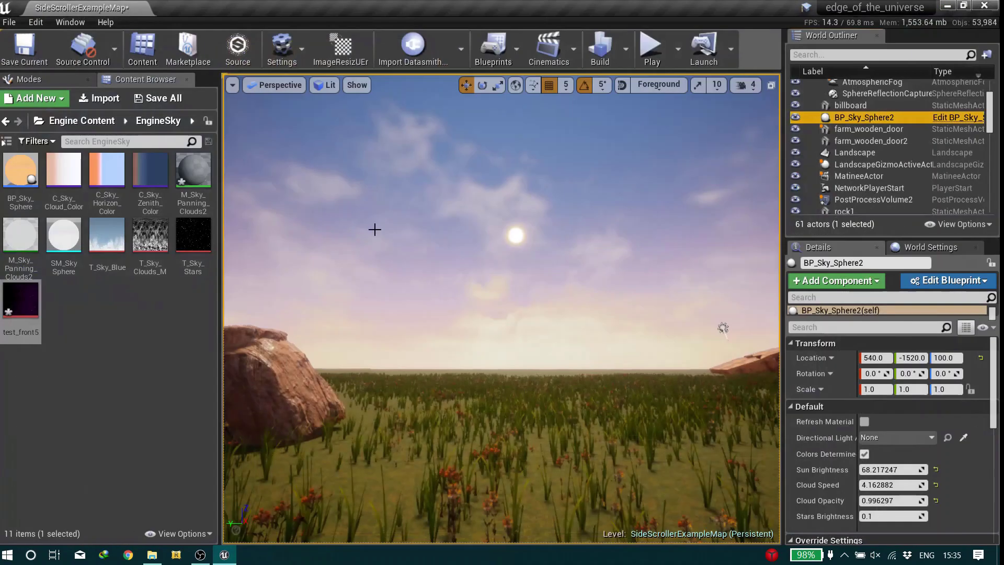
Return to the level and set BP_Sky_Sphere2's Sun Height to -1.0.
{"action": "right_click_drag", "start_coordinate": [374, 226], "coordinate": [387, 220]}
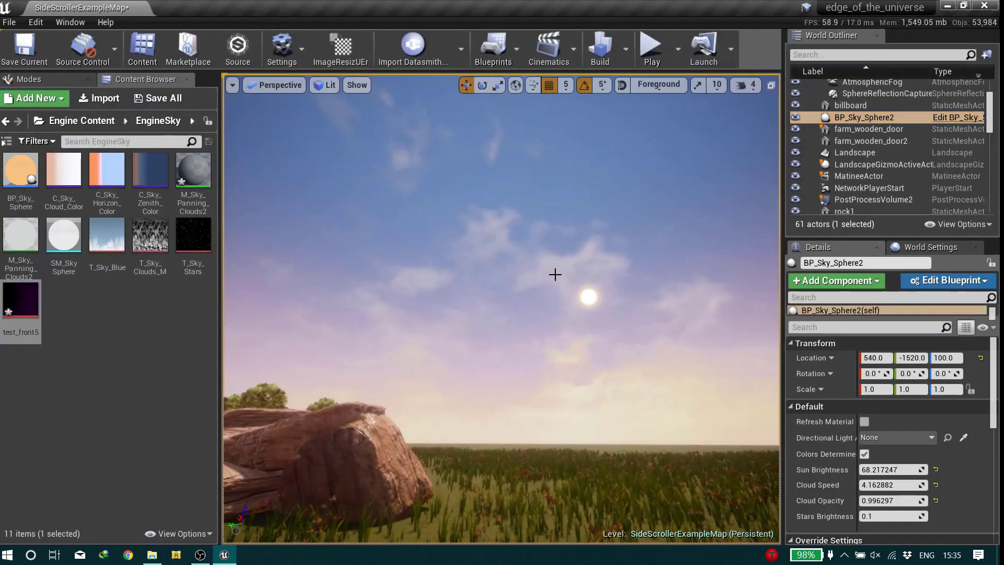
{"action": "right_click_drag", "start_coordinate": [740, 318], "coordinate": [718, 314]}
{"action": "scroll", "coordinate": [956, 431], "scroll_direction": "down", "scroll_amount": 5}
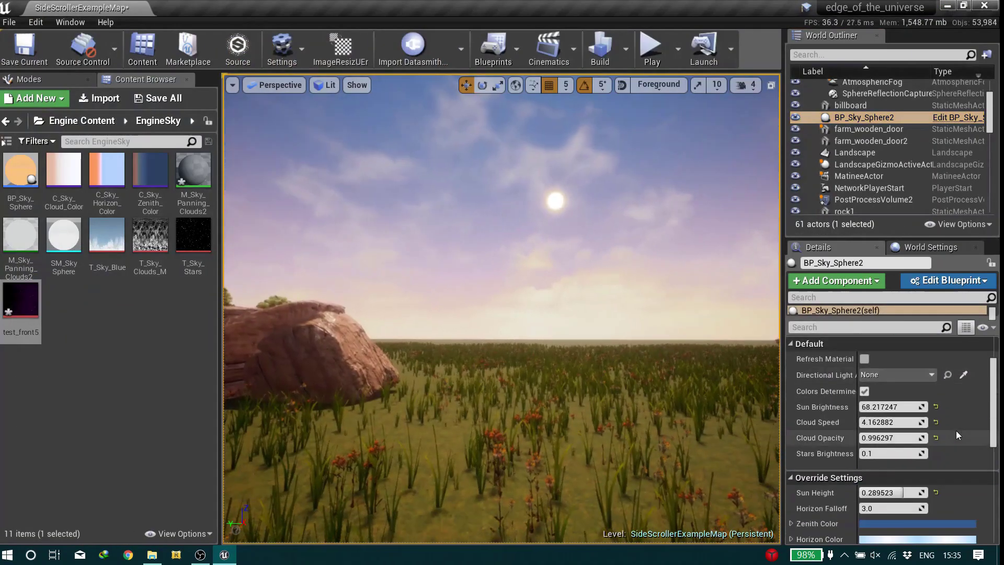
{"action": "scroll", "coordinate": [958, 433], "scroll_direction": "up", "scroll_amount": 2}
{"action": "scroll", "coordinate": [952, 428], "scroll_direction": "down", "scroll_amount": 5}
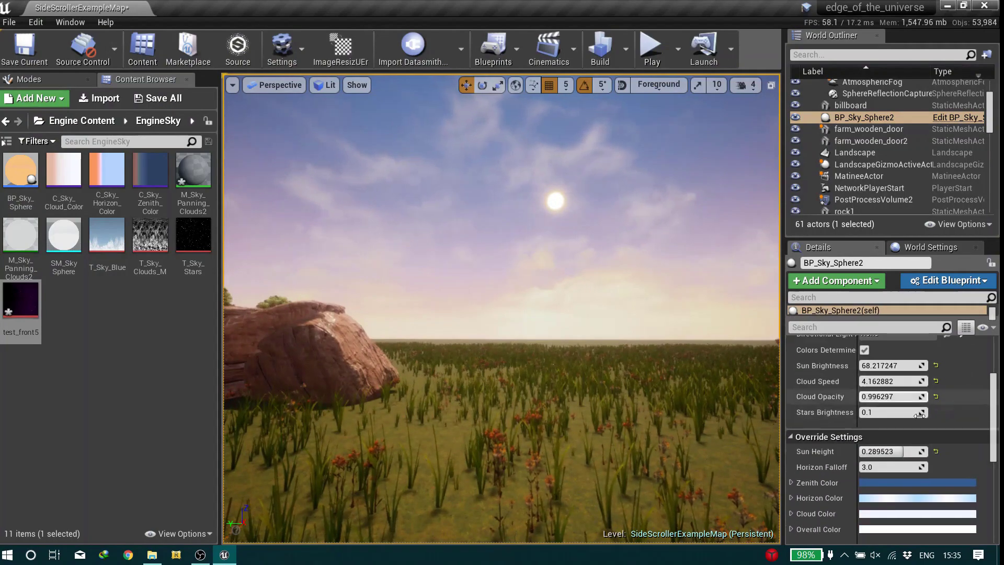
{"action": "scroll", "coordinate": [920, 461], "scroll_direction": "down", "scroll_amount": 5}
{"action": "scroll", "coordinate": [922, 477], "scroll_direction": "down", "scroll_amount": 3}
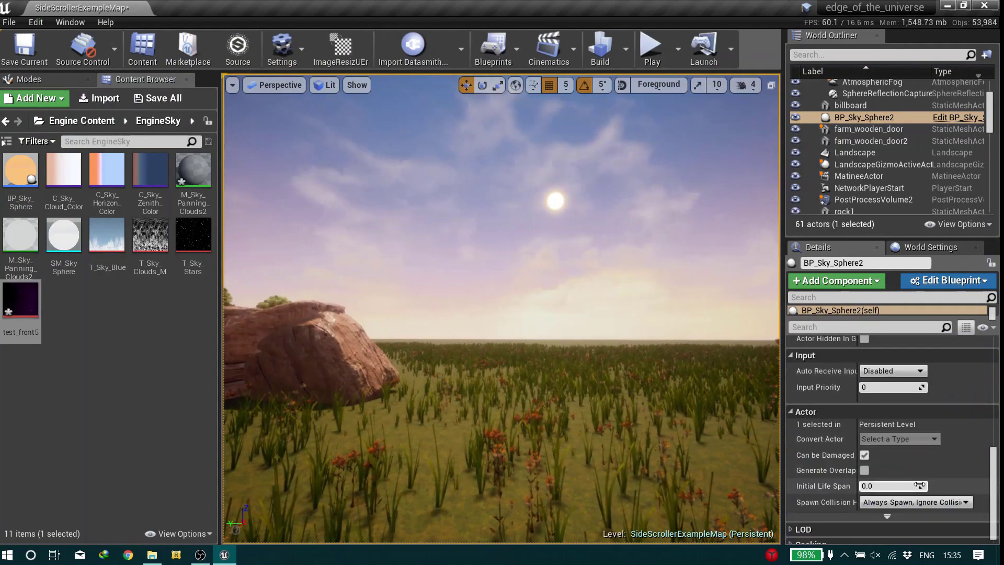
{"action": "scroll", "coordinate": [921, 475], "scroll_direction": "up", "scroll_amount": 5}
{"action": "scroll", "coordinate": [919, 473], "scroll_direction": "up", "scroll_amount": 5}
{"action": "mouse_move", "coordinate": [866, 389]}
{"action": "left_mouse_down"}
{"action": "mouse_move", "coordinate": [842, 390]}
{"action": "mouse_move", "coordinate": [865, 393]}
{"action": "left_mouse_up"}
{"action": "right_click_drag", "start_coordinate": [637, 273], "coordinate": [637, 221]}
{"action": "scroll", "coordinate": [936, 413], "scroll_direction": "up", "scroll_amount": 3}
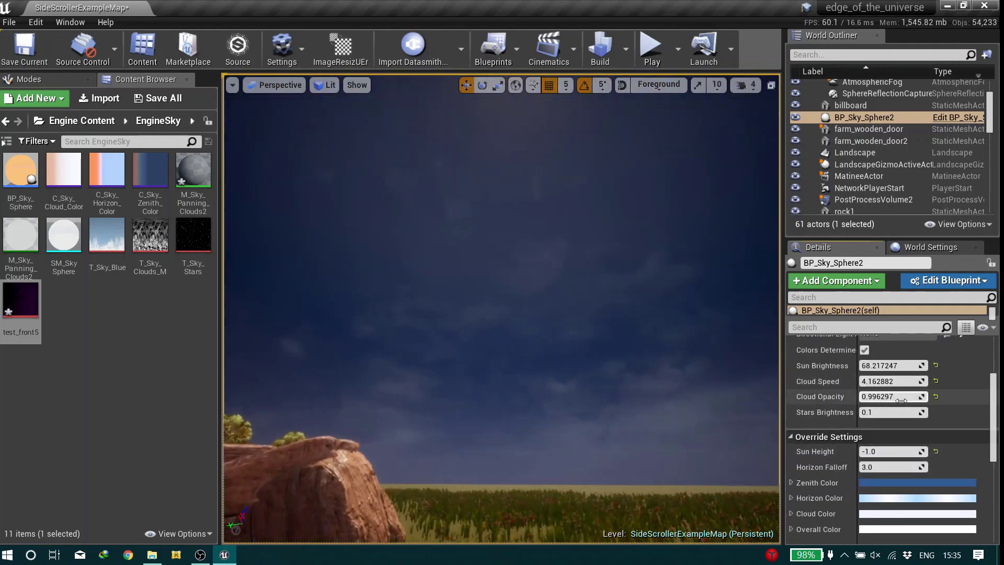
Lower the sky sphere's Cloud Opacity to about 0.05 and raise its Stars Brightness to about 1.9.
{"action": "left_click_drag", "start_coordinate": [875, 397], "coordinate": [853, 396]}
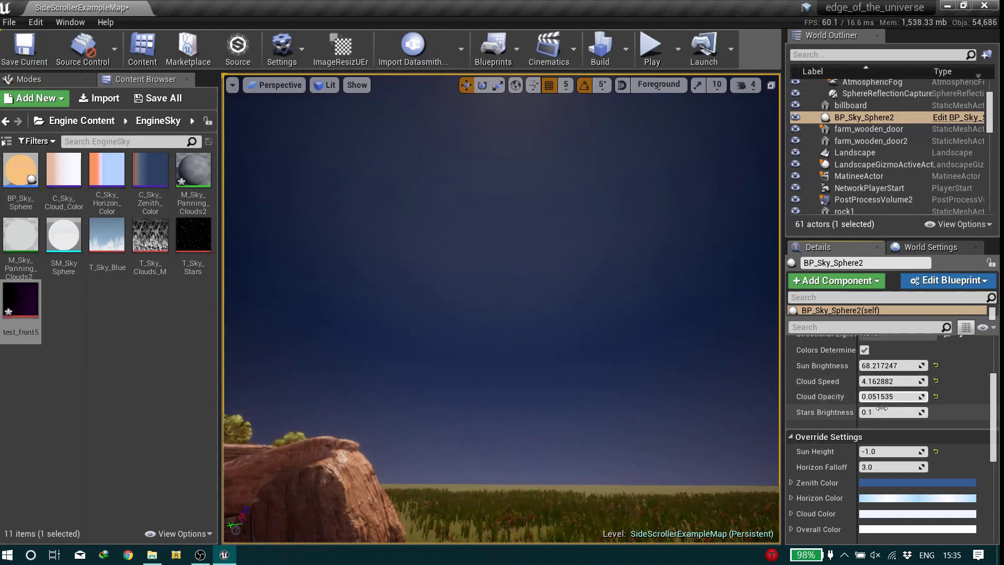
{"action": "left_click_drag", "start_coordinate": [878, 412], "coordinate": [889, 412]}
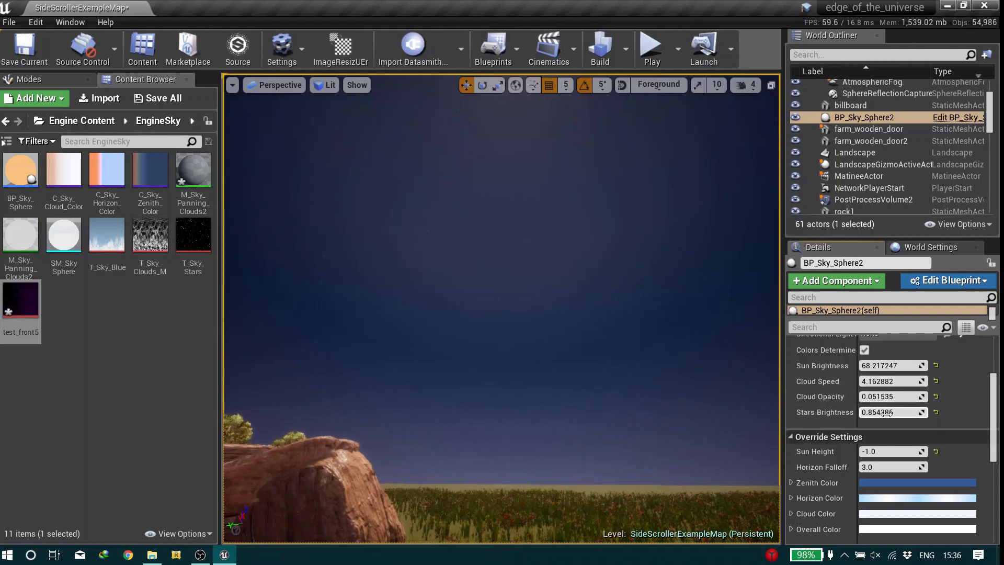
{"action": "right_click_drag", "start_coordinate": [628, 292], "coordinate": [748, 251]}
{"action": "right_click_drag", "start_coordinate": [503, 282], "coordinate": [529, 267]}
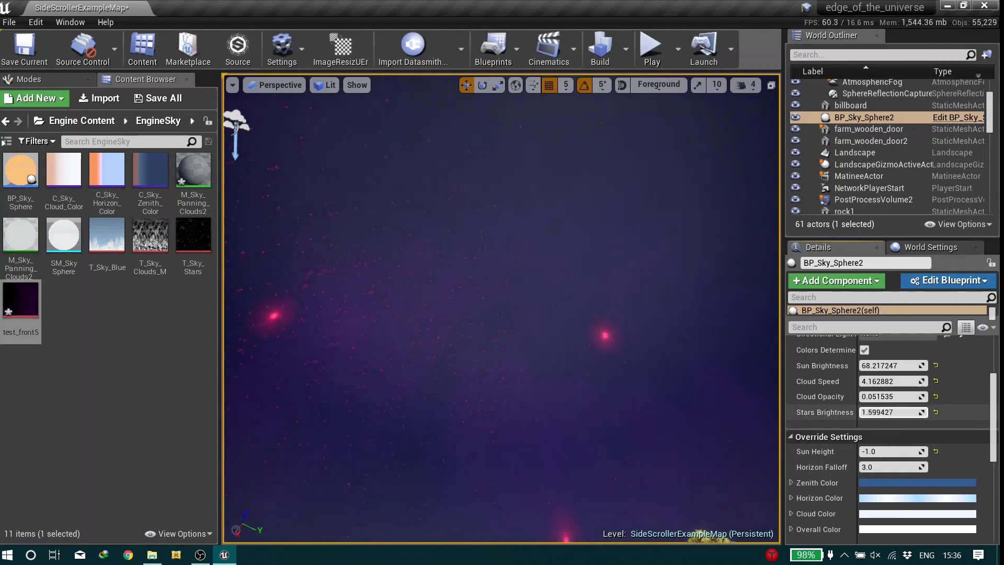
{"action": "right_click_drag", "start_coordinate": [654, 335], "coordinate": [607, 390]}
{"action": "right_click_drag", "start_coordinate": [502, 337], "coordinate": [507, 277]}
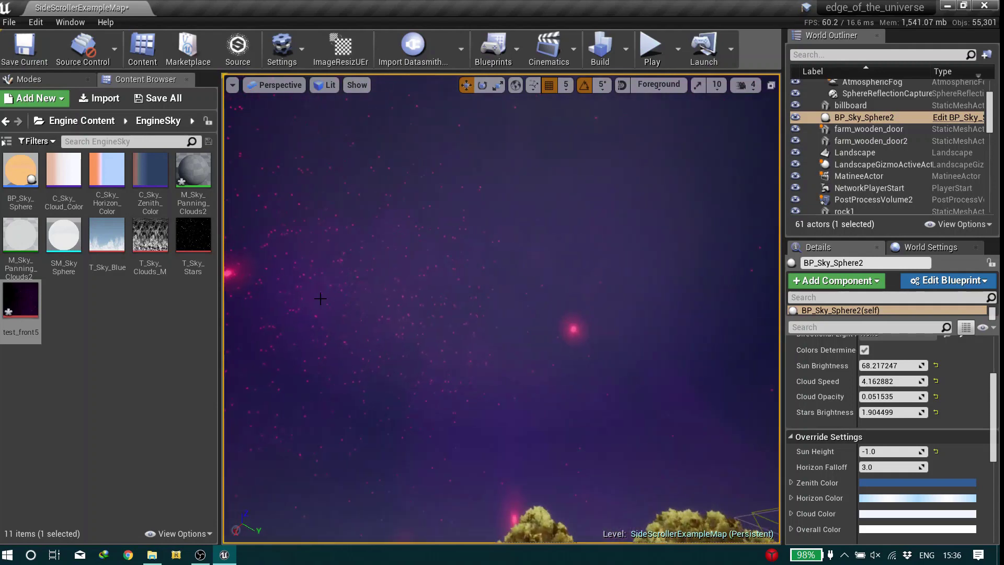
Examine the new starry sky from different directions and places across the level.
{"action": "right_click_drag", "start_coordinate": [575, 421], "coordinate": [532, 448]}
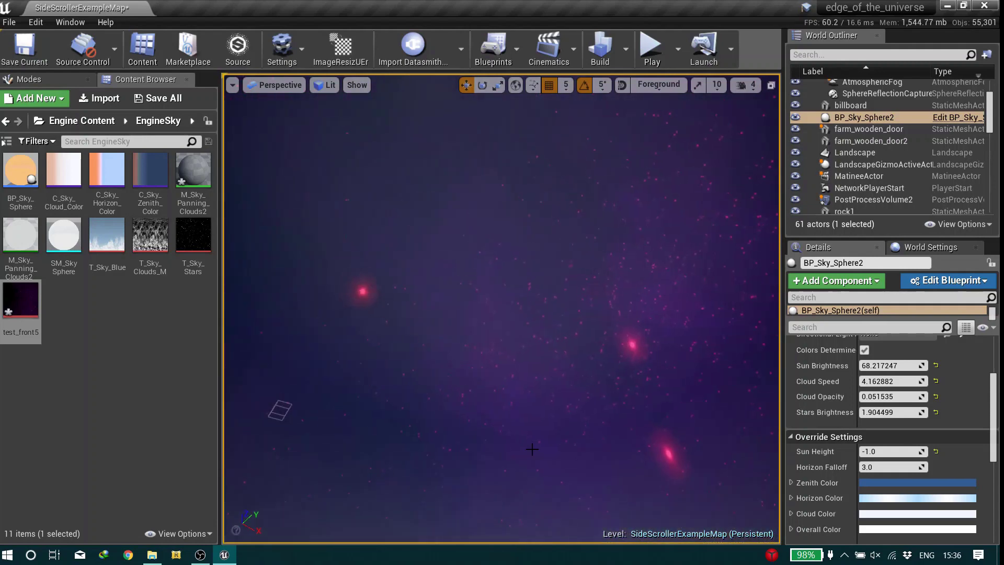
{"action": "right_click_drag", "start_coordinate": [448, 268], "coordinate": [501, 307]}
{"action": "right_click_drag", "start_coordinate": [451, 330], "coordinate": [434, 334]}
{"action": "right_click_drag", "start_coordinate": [502, 308], "coordinate": [528, 288]}
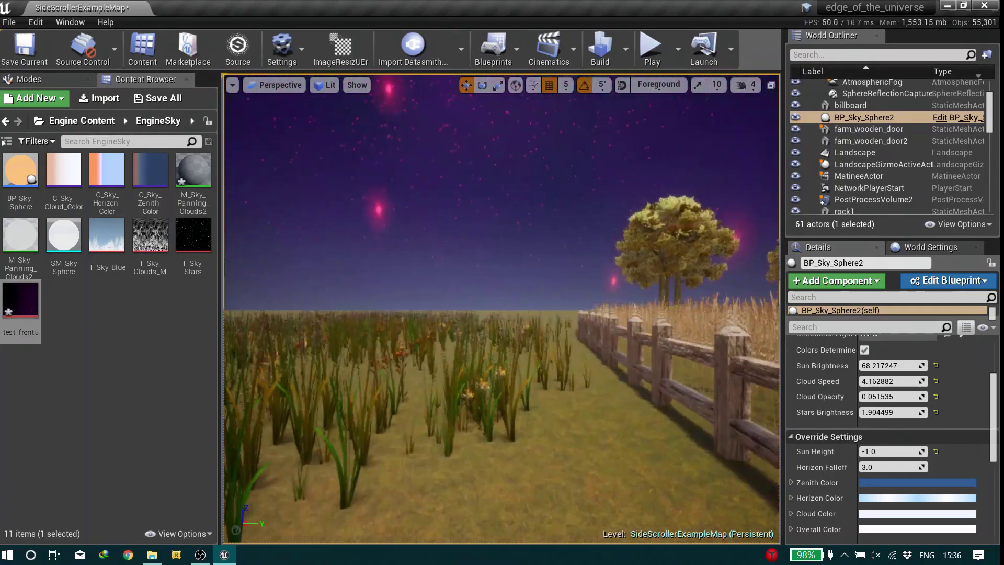
{"action": "key", "text": "w"}
{"action": "right_click_drag", "start_coordinate": [502, 308], "coordinate": [585, 261]}
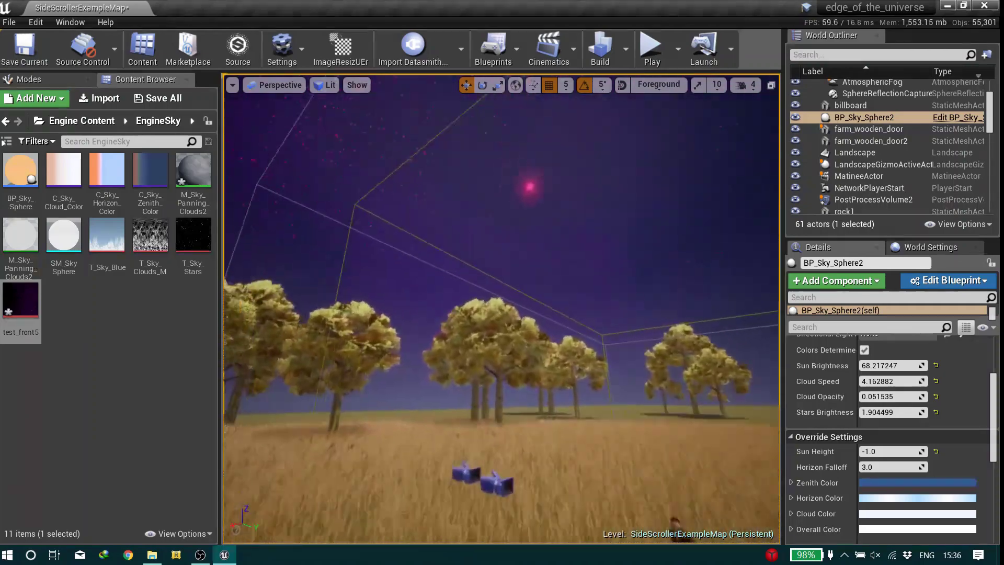
{"action": "right_click_drag", "start_coordinate": [502, 308], "coordinate": [377, 345]}
{"action": "right_click_drag", "start_coordinate": [449, 277], "coordinate": [469, 261]}
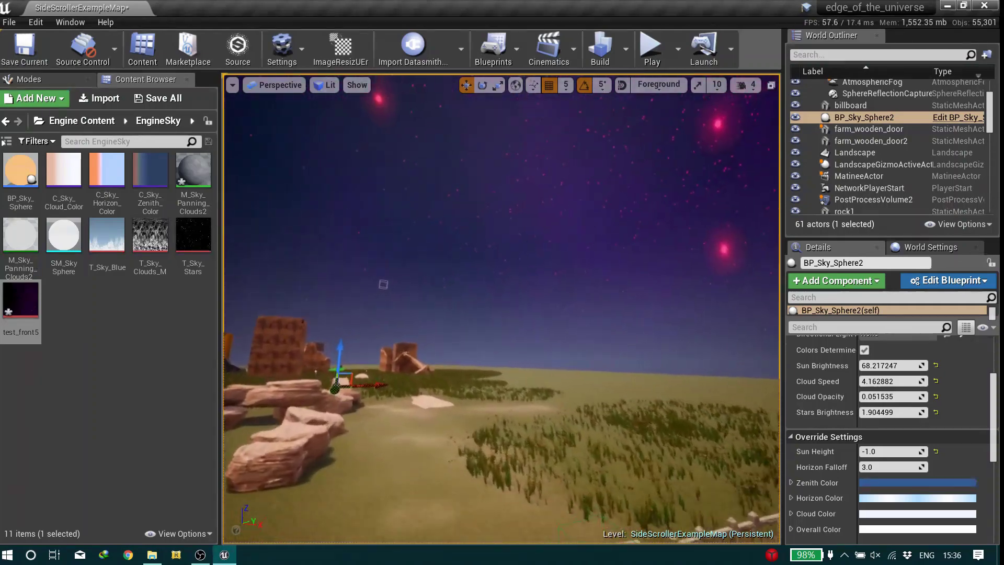
{"action": "right_click_drag", "start_coordinate": [502, 309], "coordinate": [488, 289]}
{"action": "key", "text": "w"}
{"action": "key", "text": "w"}
{"action": "mouse_move", "coordinate": [466, 238]}
{"action": "right_mouse_down"}
{"action": "mouse_move", "coordinate": [464, 220]}
{"action": "mouse_move", "coordinate": [460, 251]}
{"action": "mouse_move", "coordinate": [459, 231]}
{"action": "right_mouse_up"}
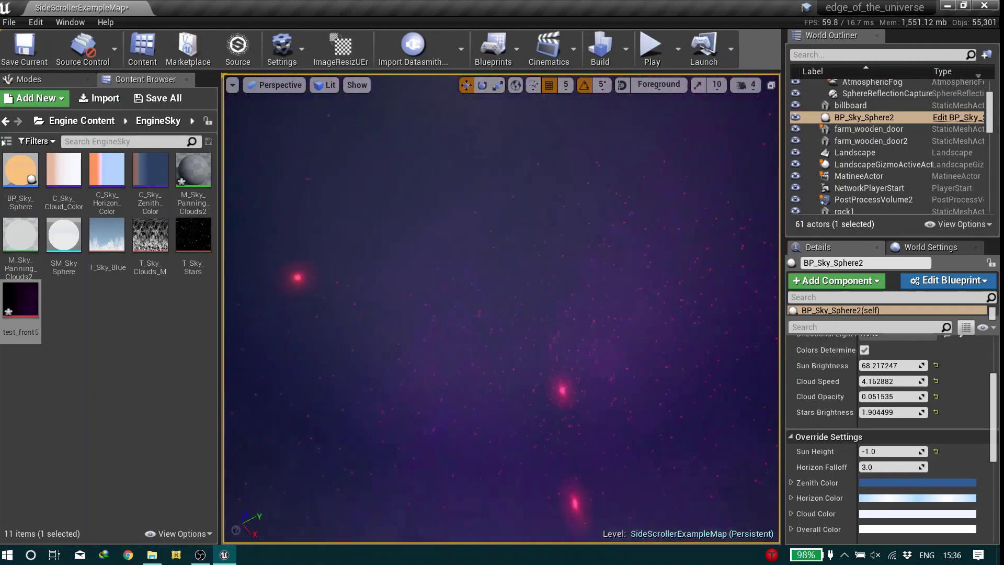
{"action": "right_click_drag", "start_coordinate": [533, 249], "coordinate": [494, 326]}
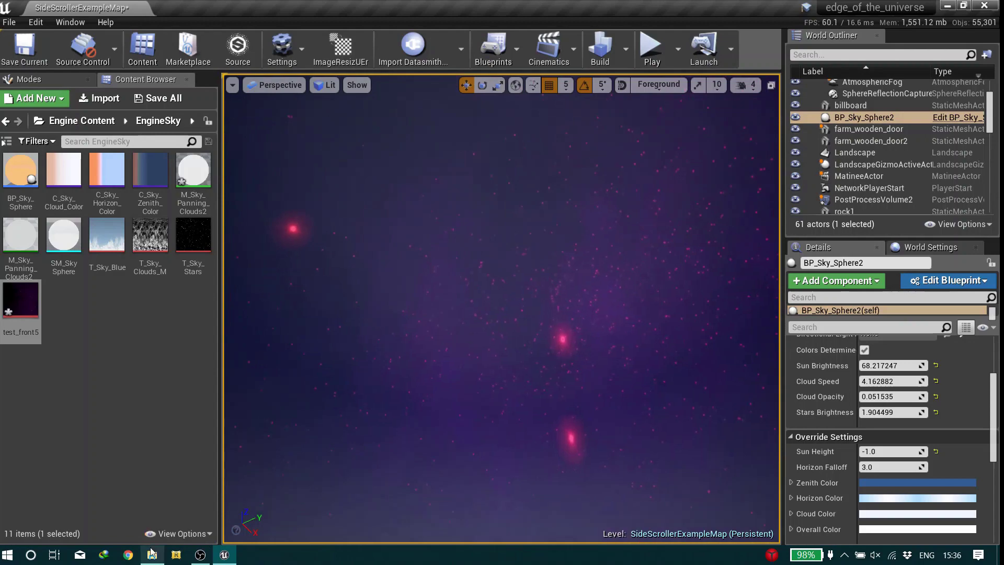
Preview the exported skybox images in File Explorer and import test_top3.png into the EngineSky folder.
{"action": "left_click", "coordinate": [151, 554]}
{"action": "double_click", "coordinate": [877, 211]}
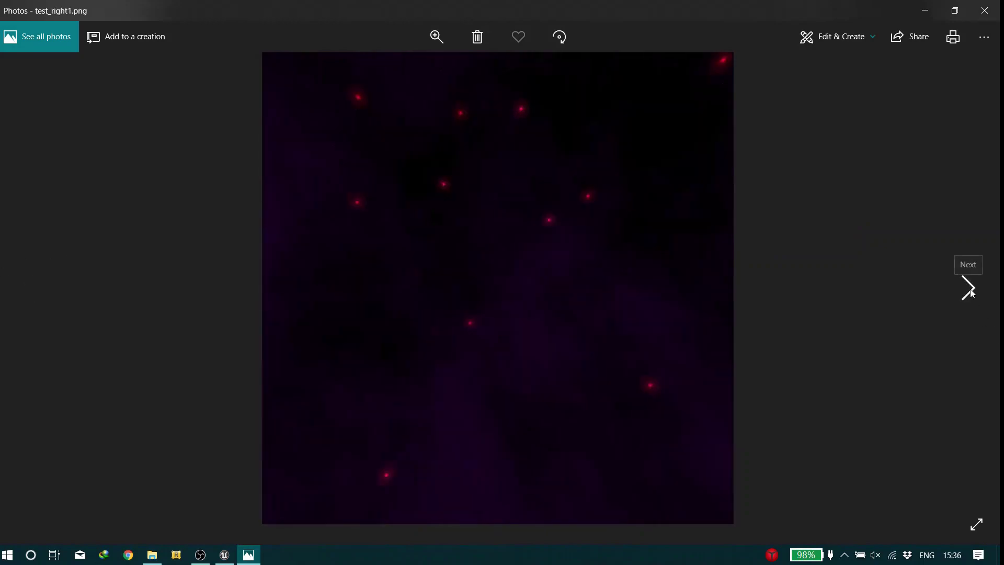
{"action": "left_click", "coordinate": [987, 10]}
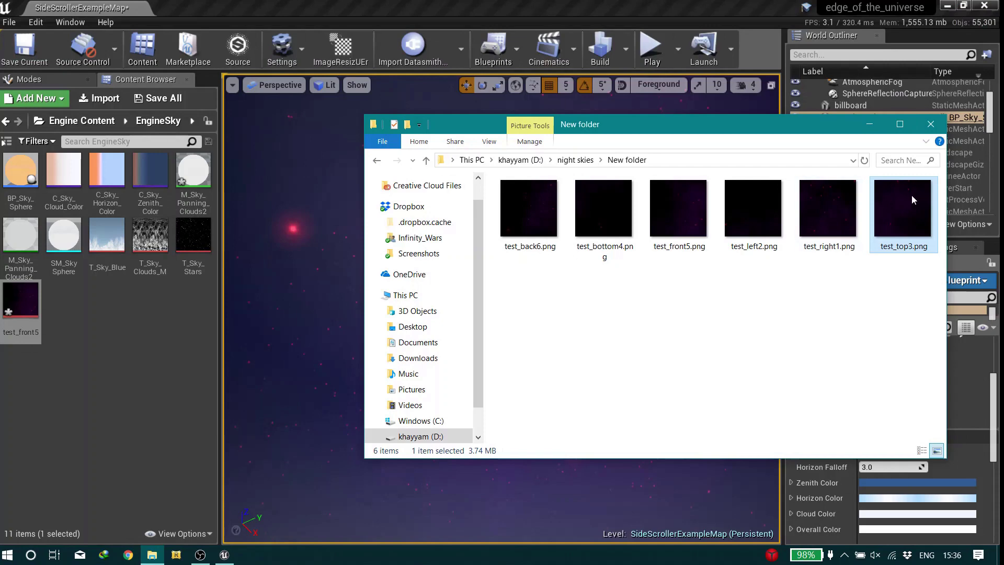
{"action": "left_click_drag", "start_coordinate": [912, 200], "coordinate": [139, 374]}
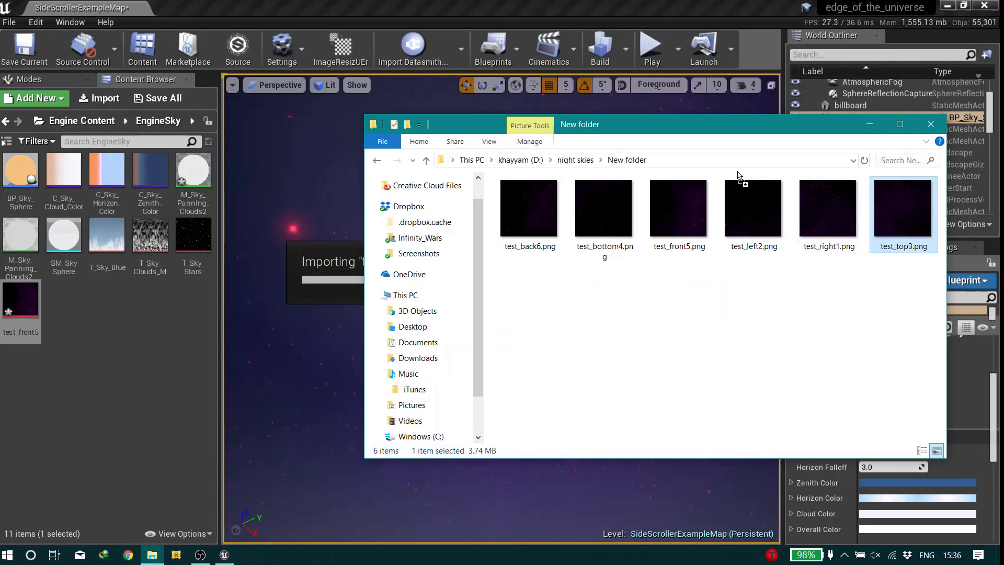
{"action": "left_click", "coordinate": [870, 125]}
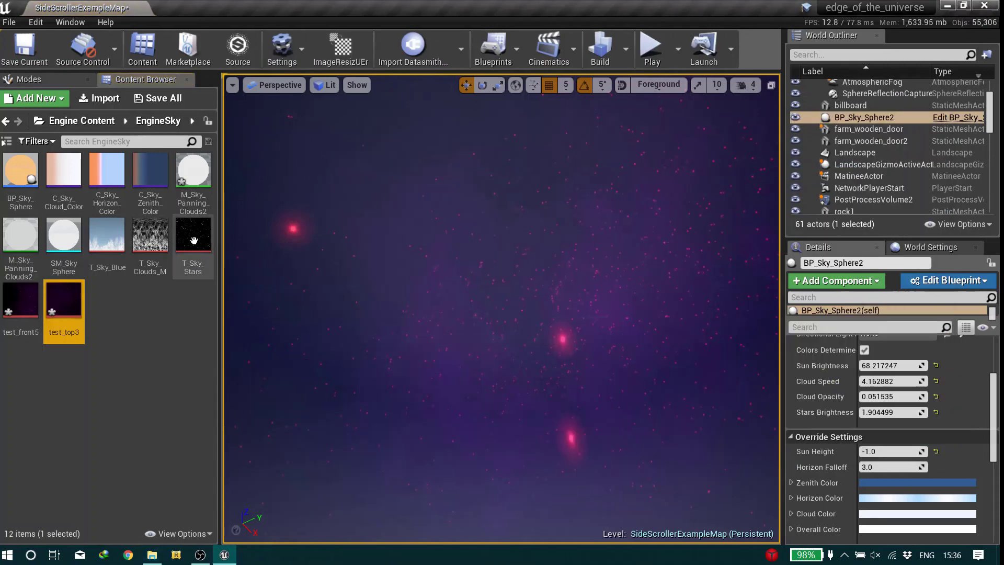
Open the M_Sky_Panning_Clouds2 material and delete the lower star Texture Sample feeding the Stars brightness Multiply.
{"action": "double_click", "coordinate": [198, 181]}
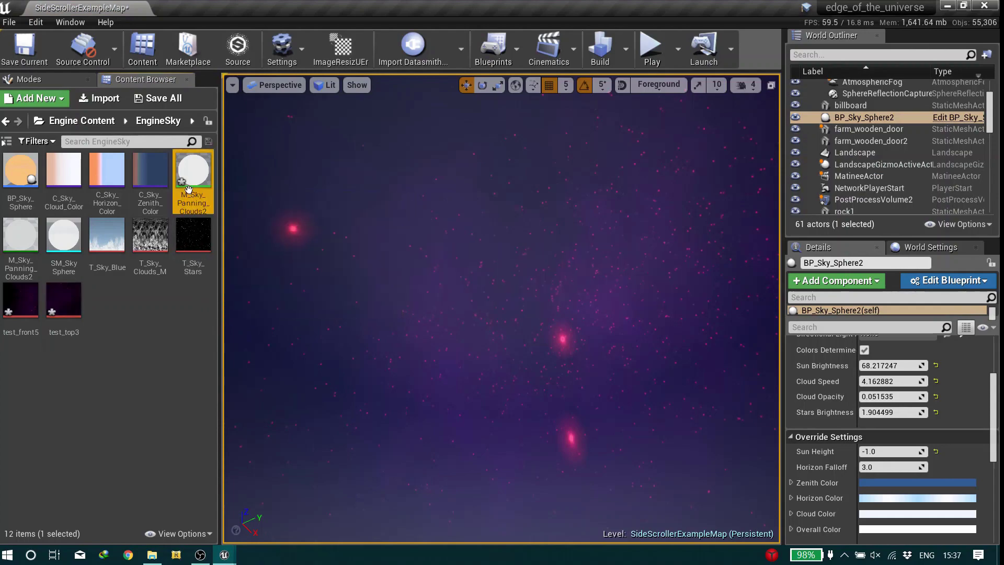
{"action": "right_click_drag", "start_coordinate": [328, 307], "coordinate": [735, 134]}
{"action": "scroll", "coordinate": [586, 236], "scroll_direction": "down", "scroll_amount": 10}
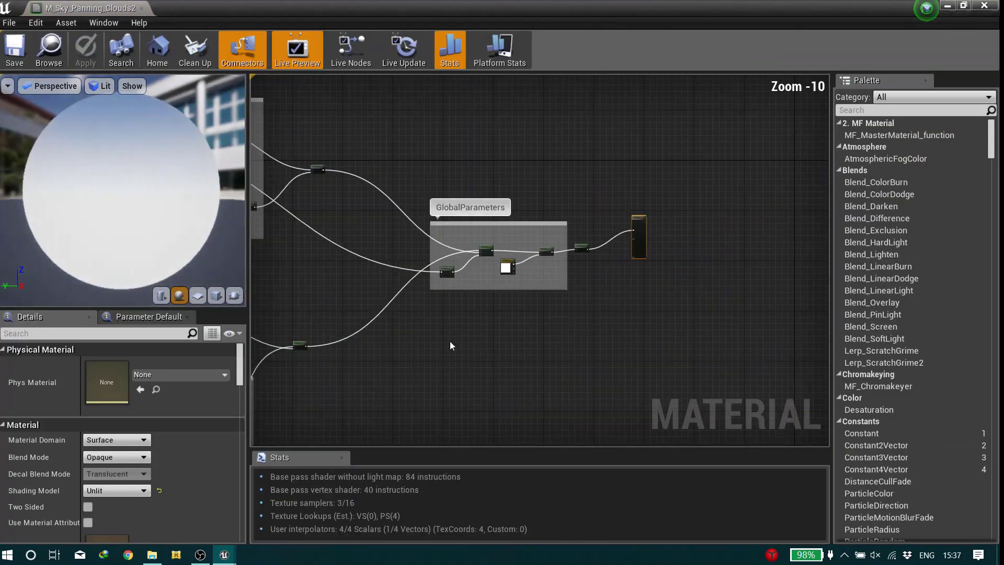
{"action": "right_click_drag", "start_coordinate": [450, 341], "coordinate": [798, 216]}
{"action": "scroll", "coordinate": [482, 286], "scroll_direction": "up", "scroll_amount": 9}
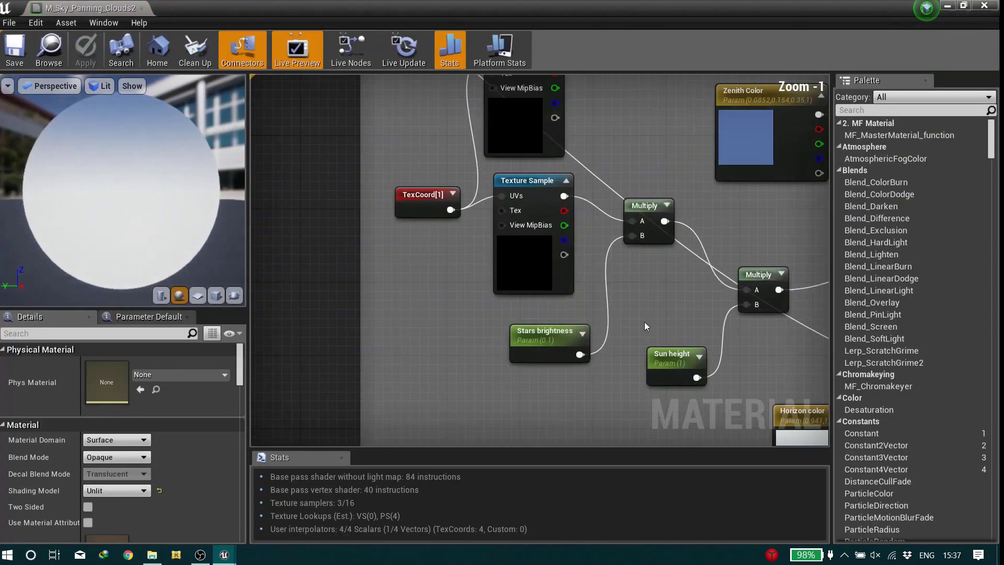
{"action": "left_click", "coordinate": [498, 270]}
{"action": "key", "text": "Delete"}
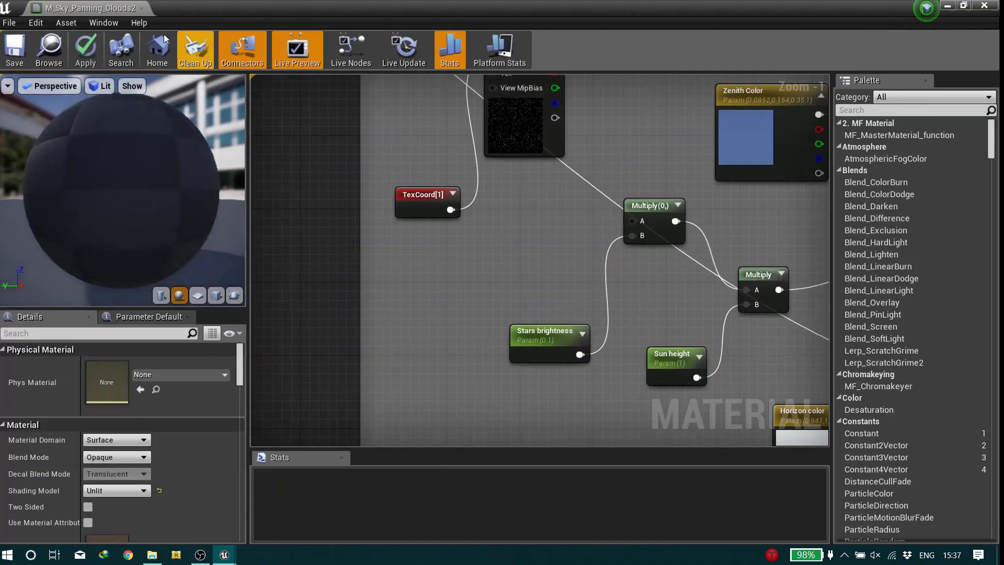
Add test_top3 as a Texture Sample wired between TexCoord and the Stars brightness Multiply, apply the material and close it.
{"action": "left_click_drag", "start_coordinate": [120, 9], "coordinate": [386, 158]}
{"action": "left_click_drag", "start_coordinate": [78, 309], "coordinate": [625, 340]}
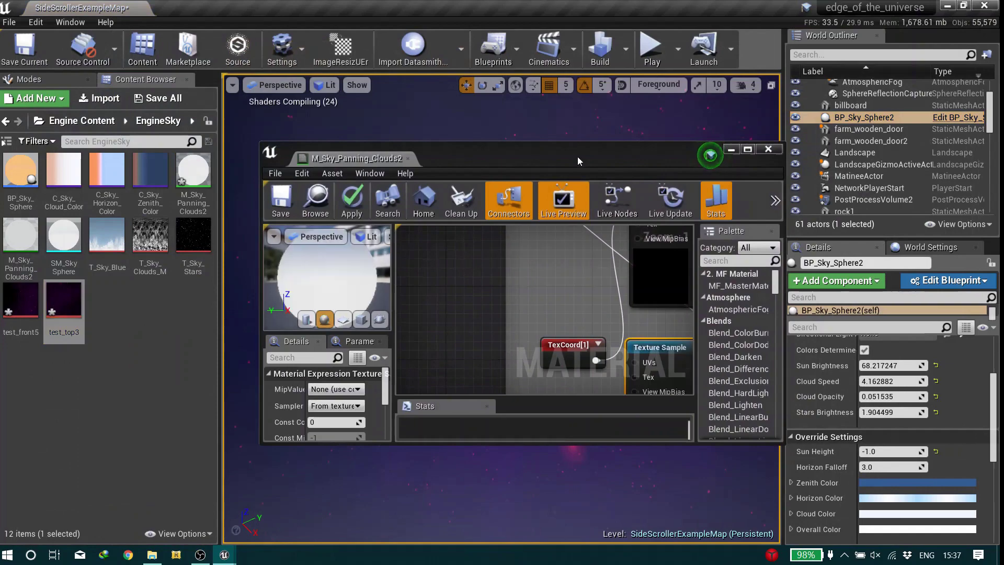
{"action": "double_click", "coordinate": [577, 155]}
{"action": "left_click_drag", "start_coordinate": [516, 198], "coordinate": [494, 196]}
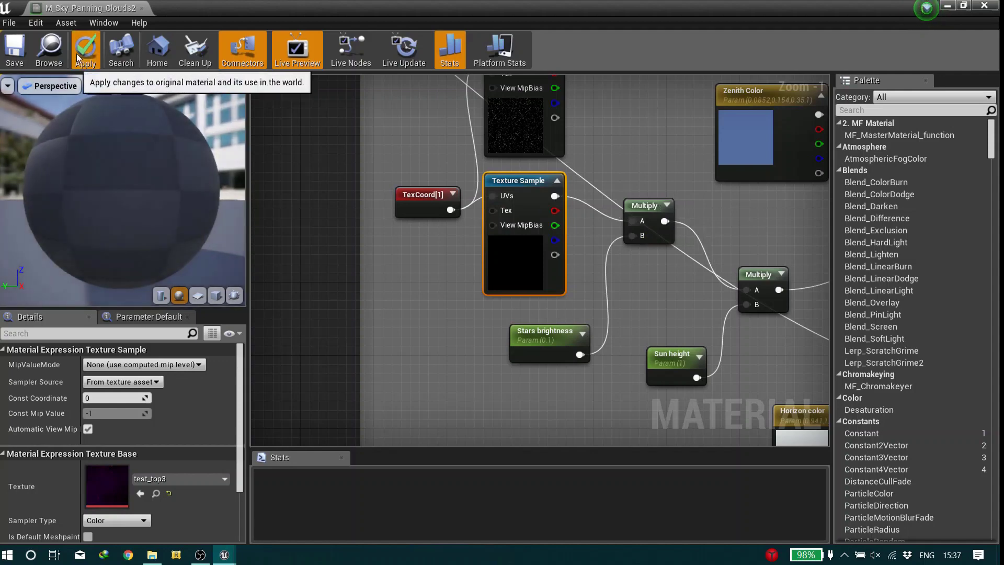
{"action": "left_click", "coordinate": [140, 8]}
Raise BP_Sky_Sphere2's Stars Brightness to about 6.56.
{"action": "right_click_drag", "start_coordinate": [502, 309], "coordinate": [272, 225]}
{"action": "right_click_drag", "start_coordinate": [487, 277], "coordinate": [453, 298]}
{"action": "right_click_drag", "start_coordinate": [503, 237], "coordinate": [508, 314]}
{"action": "right_click_drag", "start_coordinate": [538, 282], "coordinate": [514, 326]}
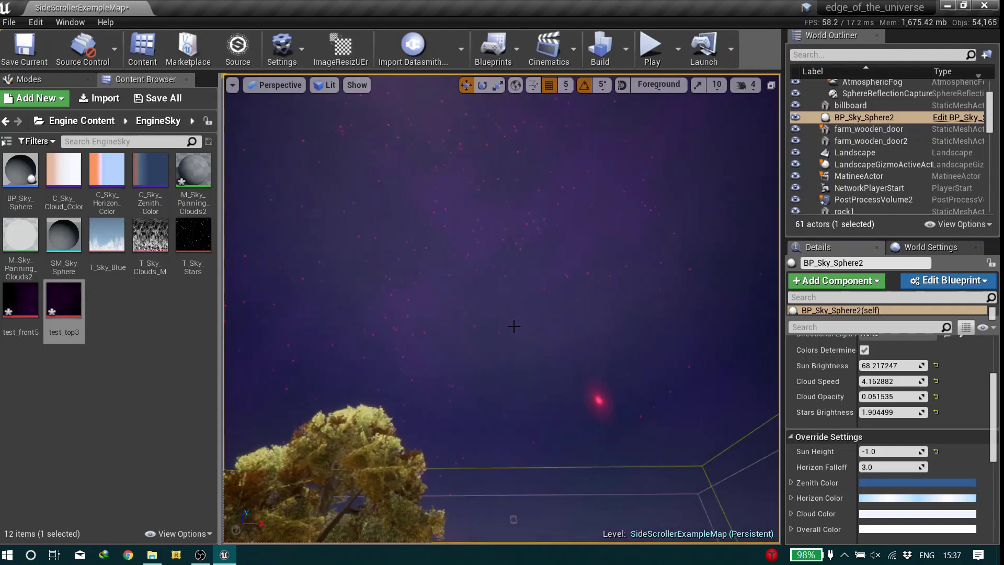
{"action": "mouse_move", "coordinate": [513, 520]}
{"action": "right_mouse_down"}
{"action": "mouse_move", "coordinate": [511, 470]}
{"action": "mouse_move", "coordinate": [510, 515]}
{"action": "right_mouse_up"}
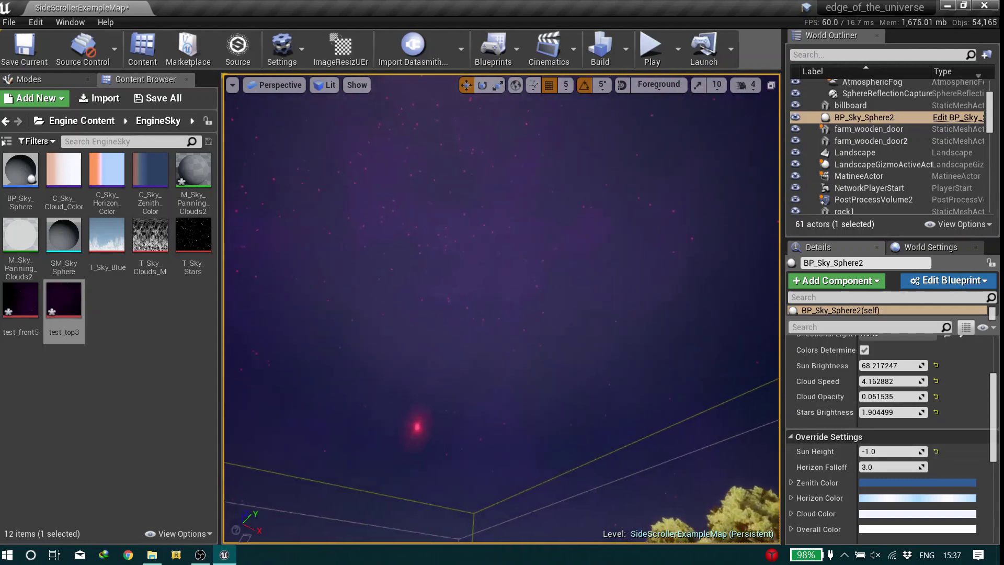
{"action": "right_click_drag", "start_coordinate": [485, 343], "coordinate": [455, 329]}
{"action": "left_click_drag", "start_coordinate": [877, 413], "coordinate": [884, 412]}
Check the brighter stars across the level and lower Stars Brightness to about 3.48.
{"action": "right_click_drag", "start_coordinate": [628, 340], "coordinate": [665, 432]}
{"action": "key", "text": "w"}
{"action": "key", "text": "q"}
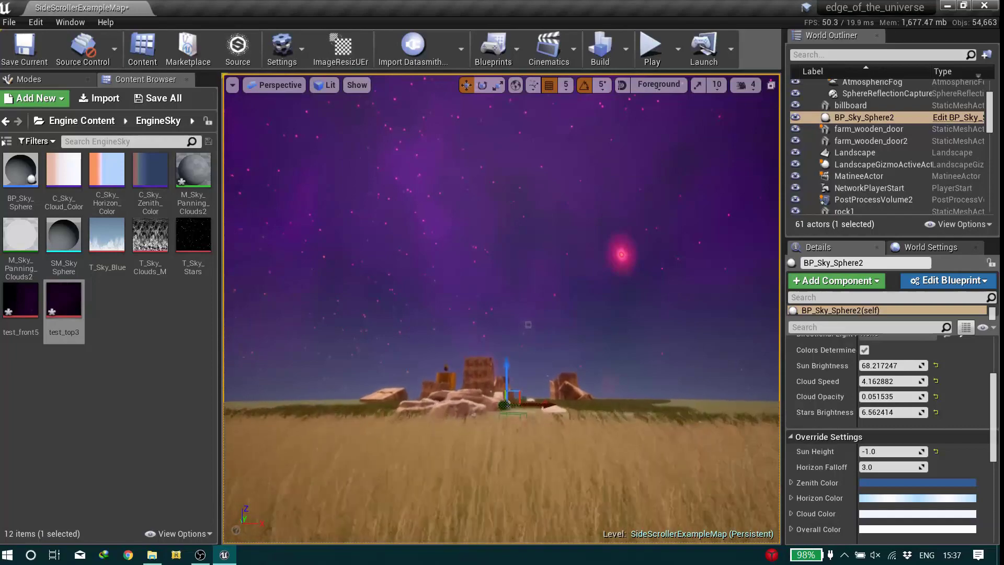
{"action": "right_click_drag", "start_coordinate": [491, 311], "coordinate": [461, 318]}
{"action": "key", "text": "w"}
{"action": "key", "text": "s"}
{"action": "right_click_drag", "start_coordinate": [722, 232], "coordinate": [711, 309]}
{"action": "key", "text": "w"}
{"action": "right_click_drag", "start_coordinate": [586, 277], "coordinate": [536, 332]}
{"action": "left_click_drag", "start_coordinate": [894, 413], "coordinate": [885, 412]}
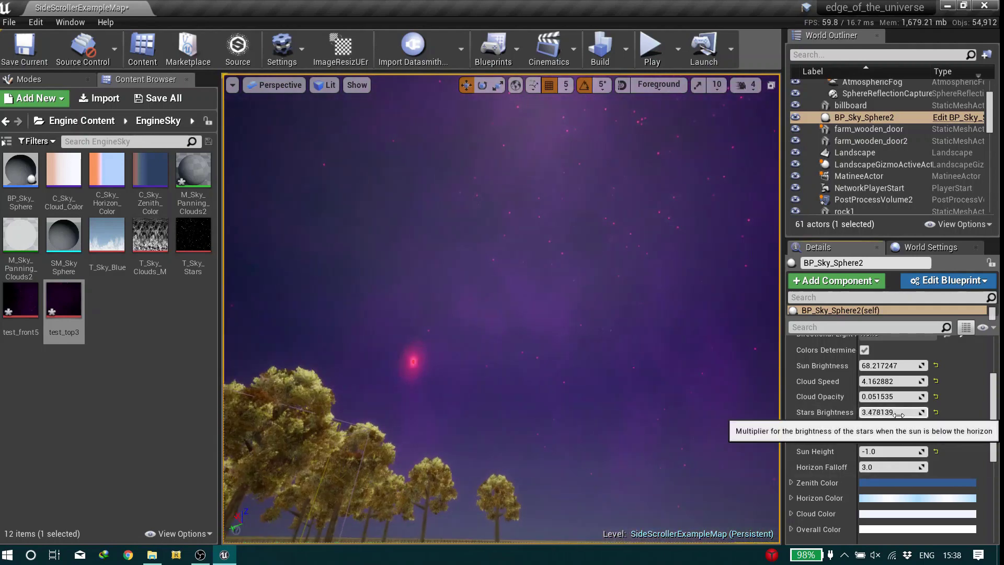
Raise the sky sphere's Cloud Opacity to about 1.06 to bring clouds into the night sky.
{"action": "right_click_drag", "start_coordinate": [639, 324], "coordinate": [832, 383]}
{"action": "key", "text": "w"}
{"action": "key", "text": "w"}
{"action": "key", "text": "w"}
{"action": "right_click_drag", "start_coordinate": [462, 339], "coordinate": [465, 338]}
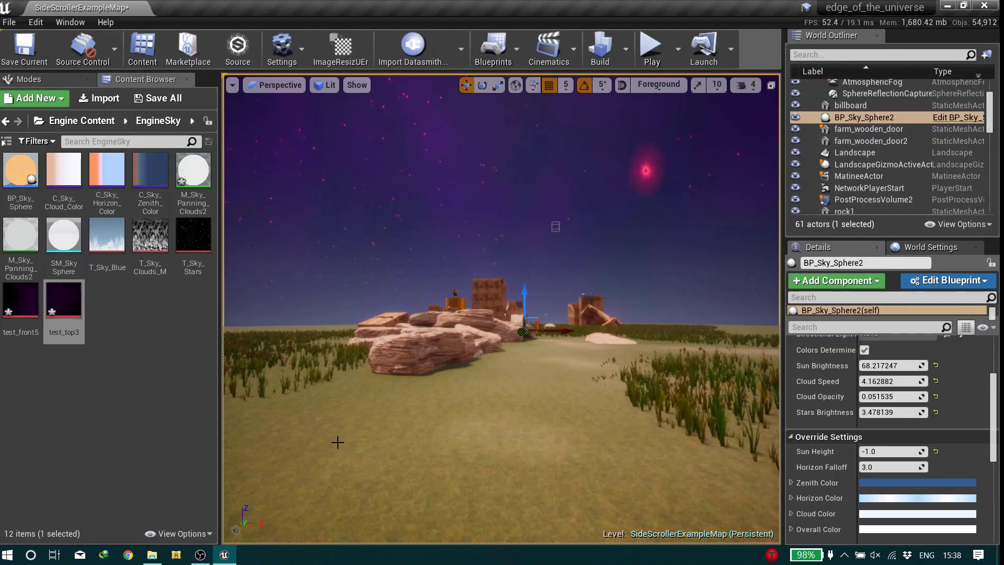
{"action": "right_click_drag", "start_coordinate": [338, 443], "coordinate": [374, 429]}
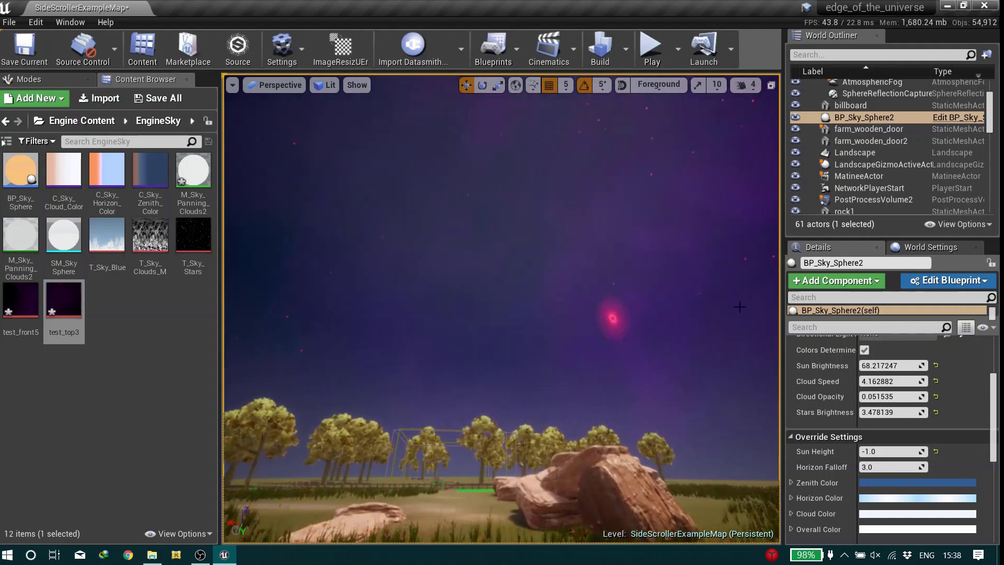
{"action": "scroll", "coordinate": [920, 407], "scroll_direction": "up", "scroll_amount": 2}
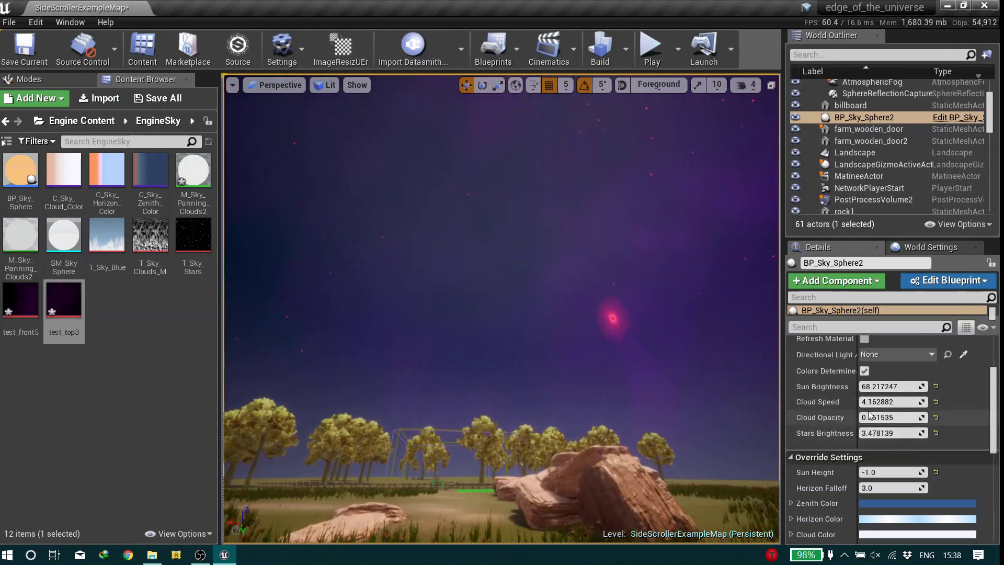
{"action": "right_click_drag", "start_coordinate": [627, 402], "coordinate": [474, 402]}
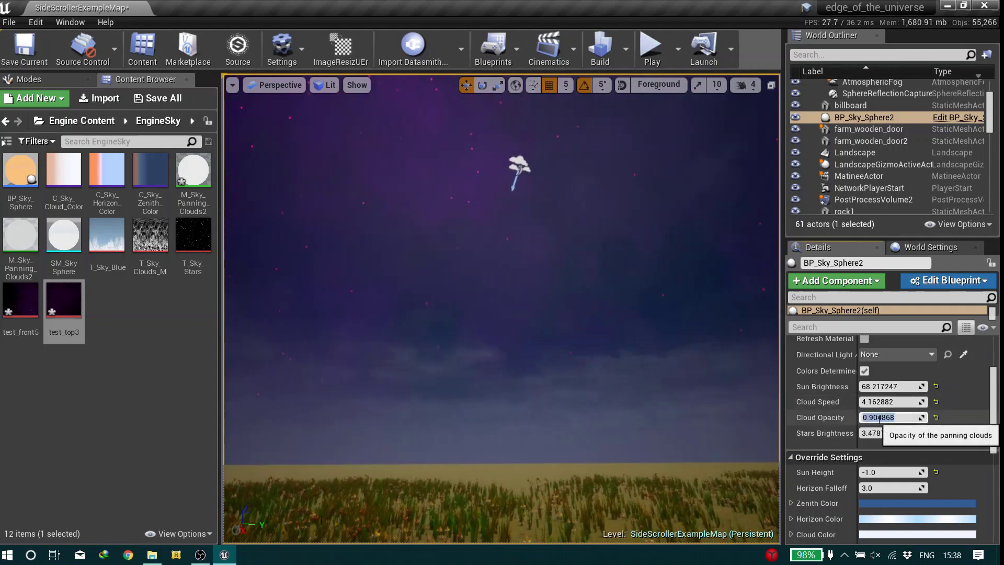
{"action": "right_click_drag", "start_coordinate": [690, 363], "coordinate": [680, 293]}
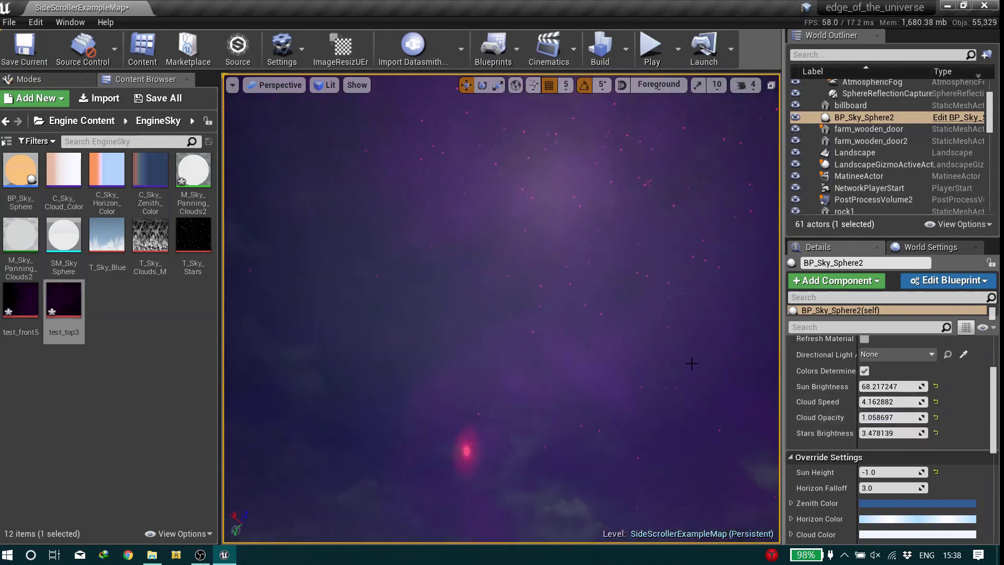
Examine the clouded starry sky from the ruins, the field and straight overhead.
{"action": "right_click_drag", "start_coordinate": [598, 299], "coordinate": [566, 366]}
{"action": "scroll", "coordinate": [848, 512], "scroll_direction": "down", "scroll_amount": 1}
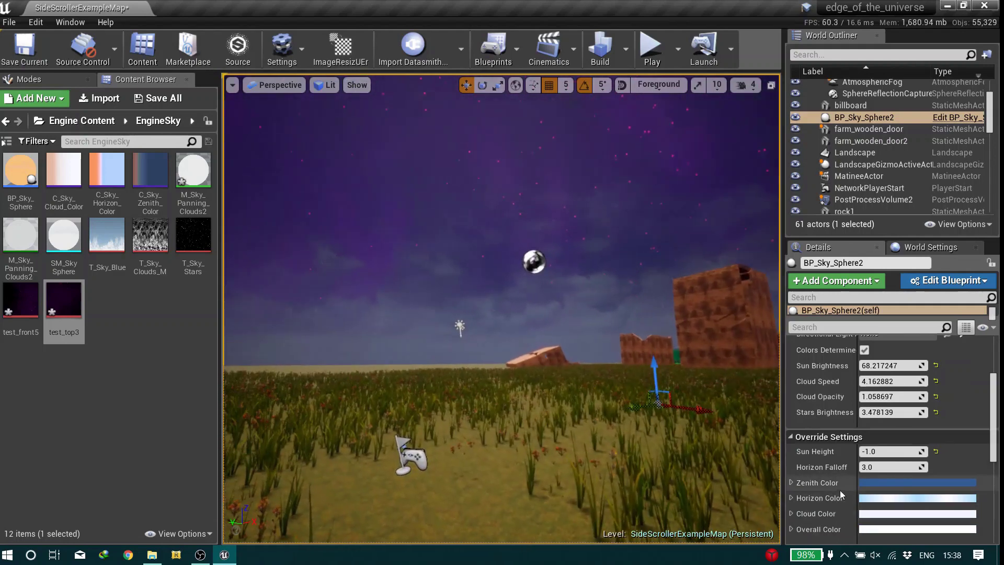
{"action": "right_click_drag", "start_coordinate": [566, 444], "coordinate": [528, 431]}
{"action": "key", "text": "w"}
{"action": "key", "text": "w"}
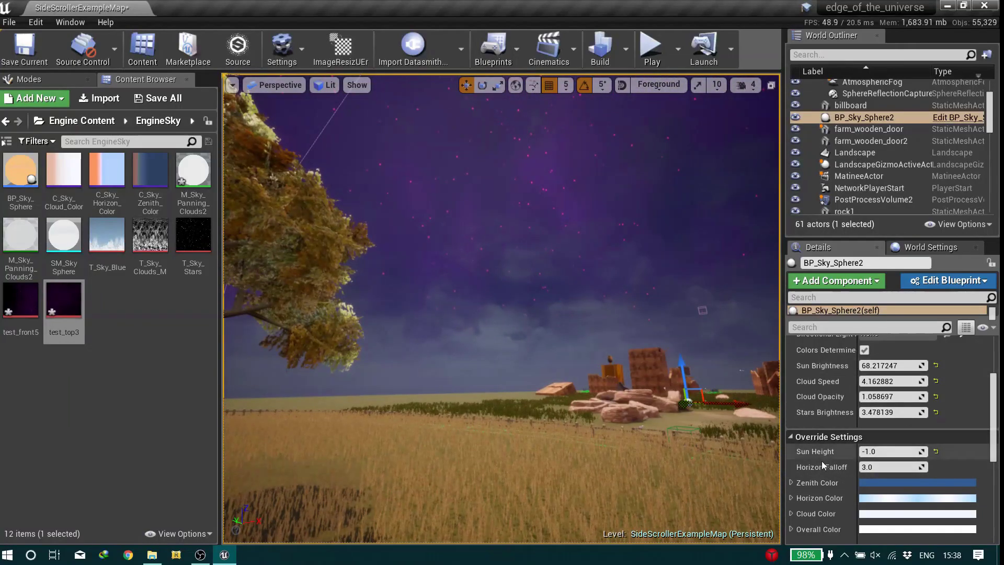
{"action": "right_click_drag", "start_coordinate": [509, 224], "coordinate": [589, 211]}
{"action": "key", "text": "w"}
{"action": "right_click_drag", "start_coordinate": [501, 324], "coordinate": [748, 378]}
{"action": "key", "text": "w"}
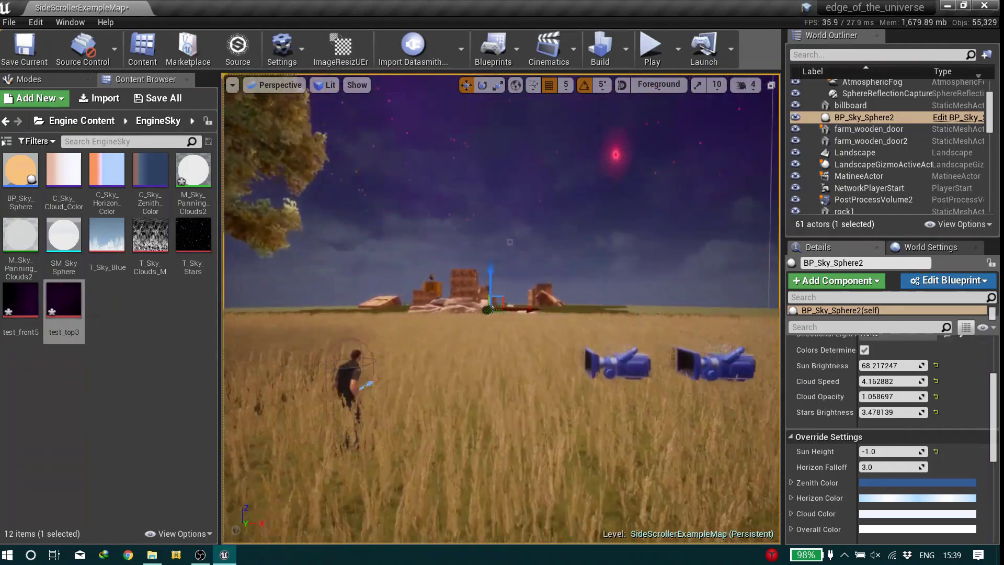
{"action": "right_click_drag", "start_coordinate": [617, 355], "coordinate": [559, 349]}
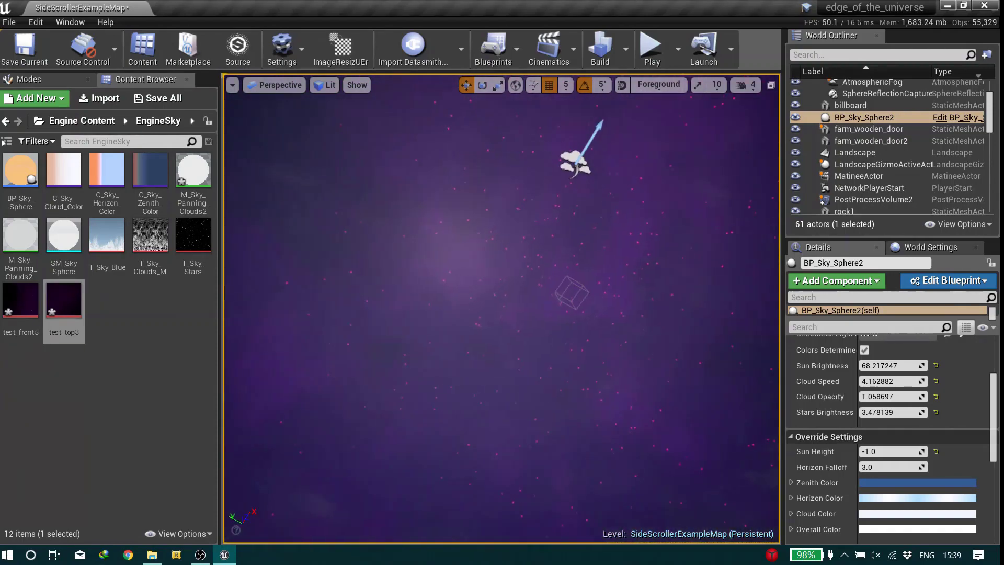
{"action": "mouse_move", "coordinate": [558, 349]}
{"action": "right_mouse_down"}
{"action": "mouse_move", "coordinate": [558, 370]}
{"action": "mouse_move", "coordinate": [556, 356]}
{"action": "right_mouse_up"}
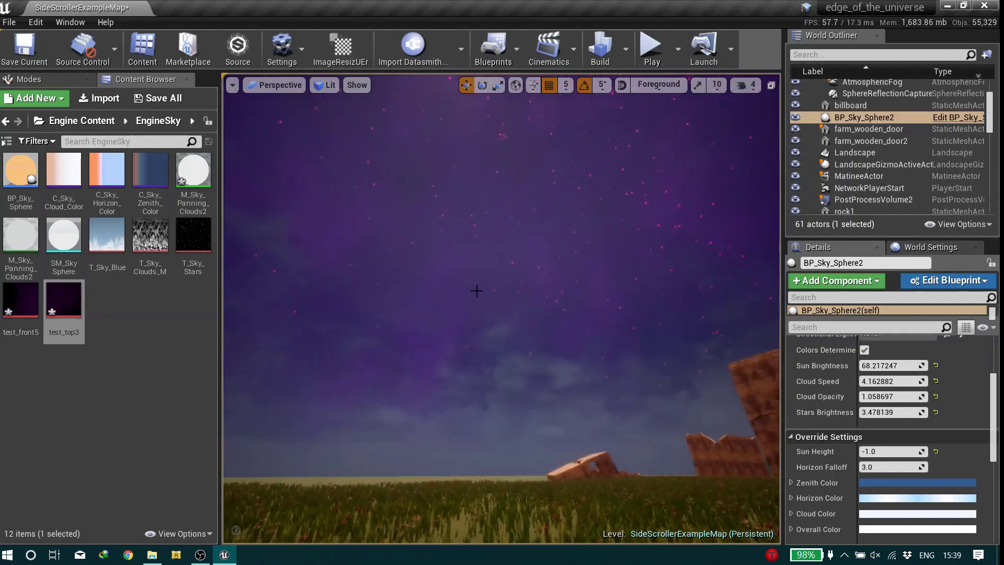